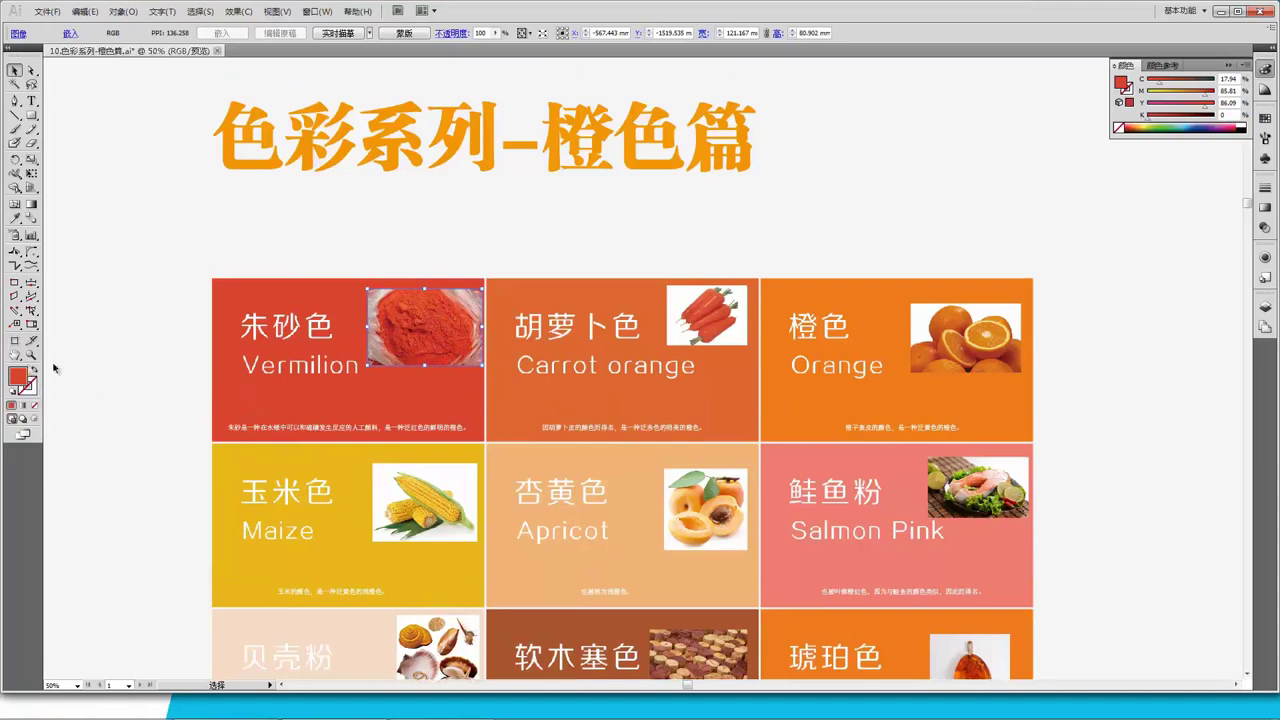
Step: Inspect the red fill's values in the Color Picker and preview a yellow-orange hue of 42° without applying it
key("i")
double_click(22, 380)
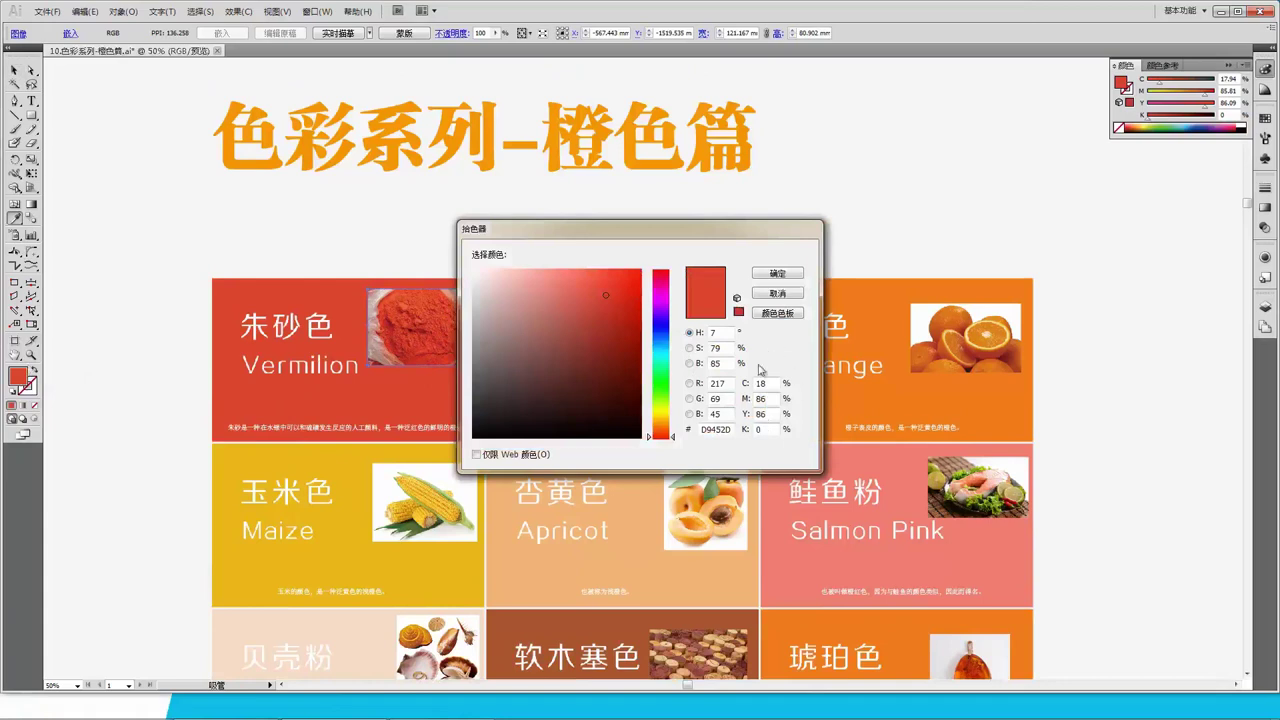
left_click_drag(731, 384, 704, 383)
left_click_drag(740, 229, 358, 448)
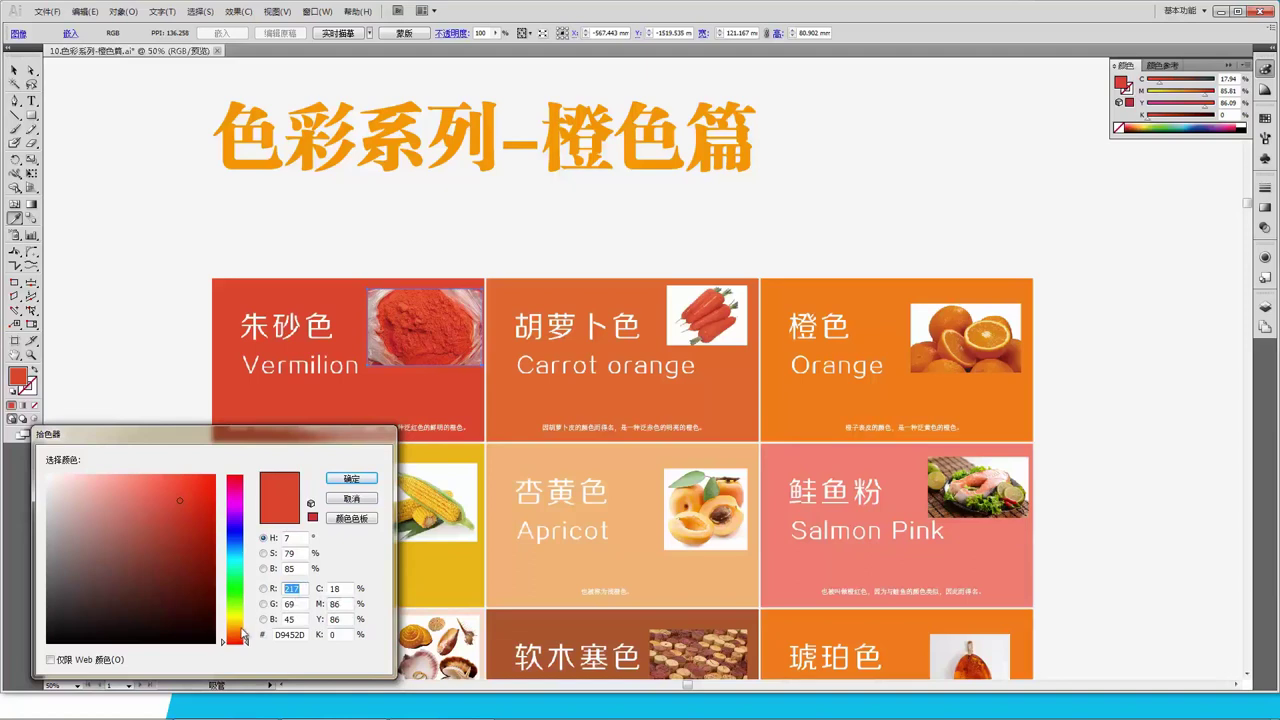
left_click_drag(245, 640, 244, 624)
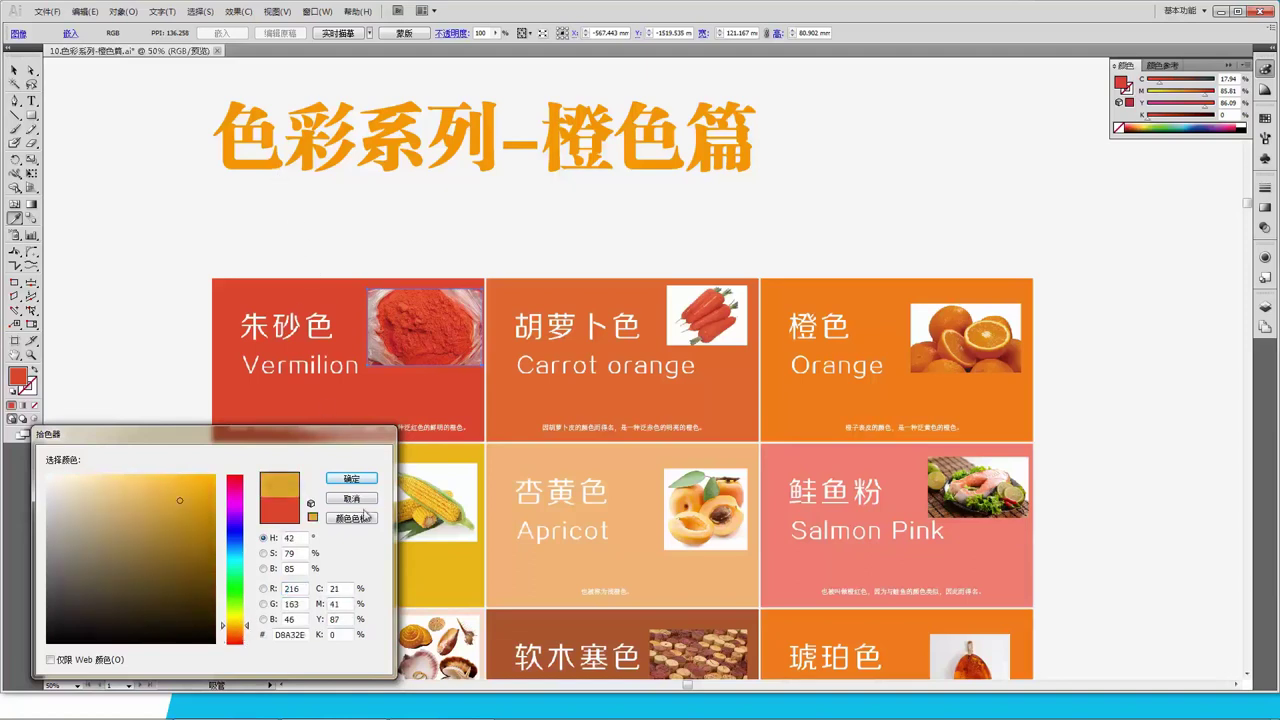
left_click(351, 498)
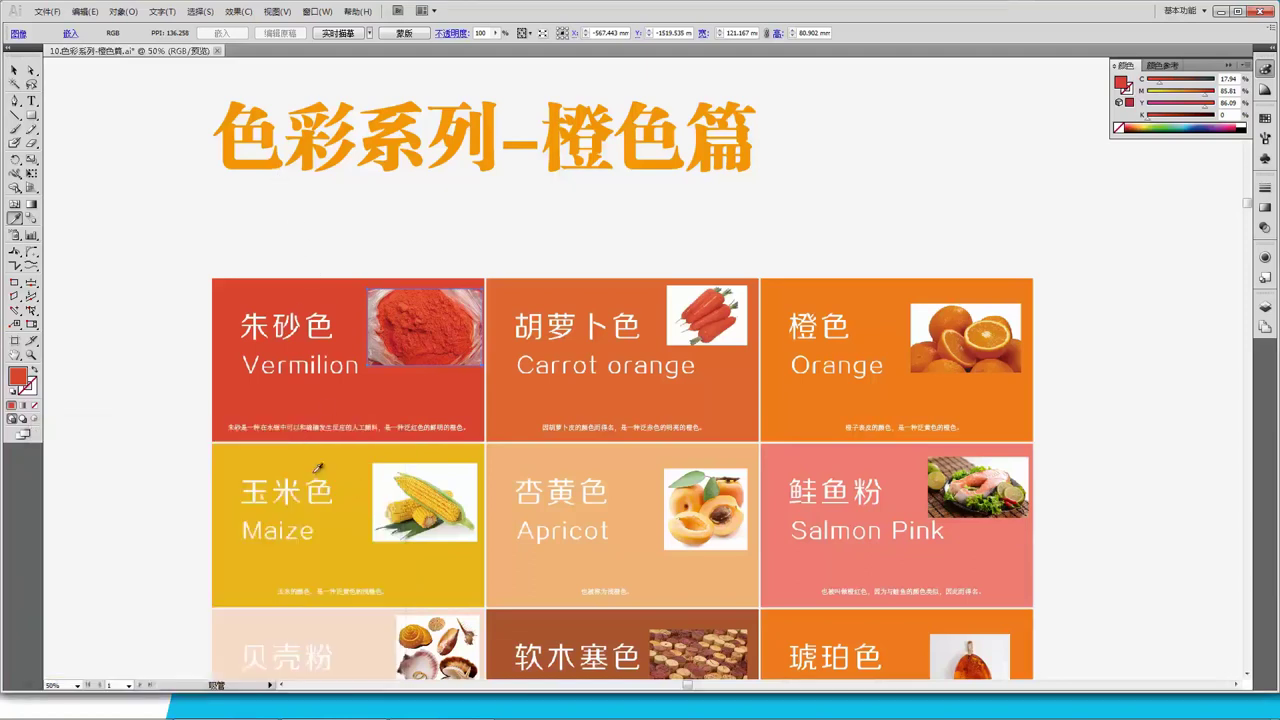
Step: Sample the orange of the page title with the Eyedropper and examine its CMYK values, especially yellow, in the Color Picker
left_click(281, 153)
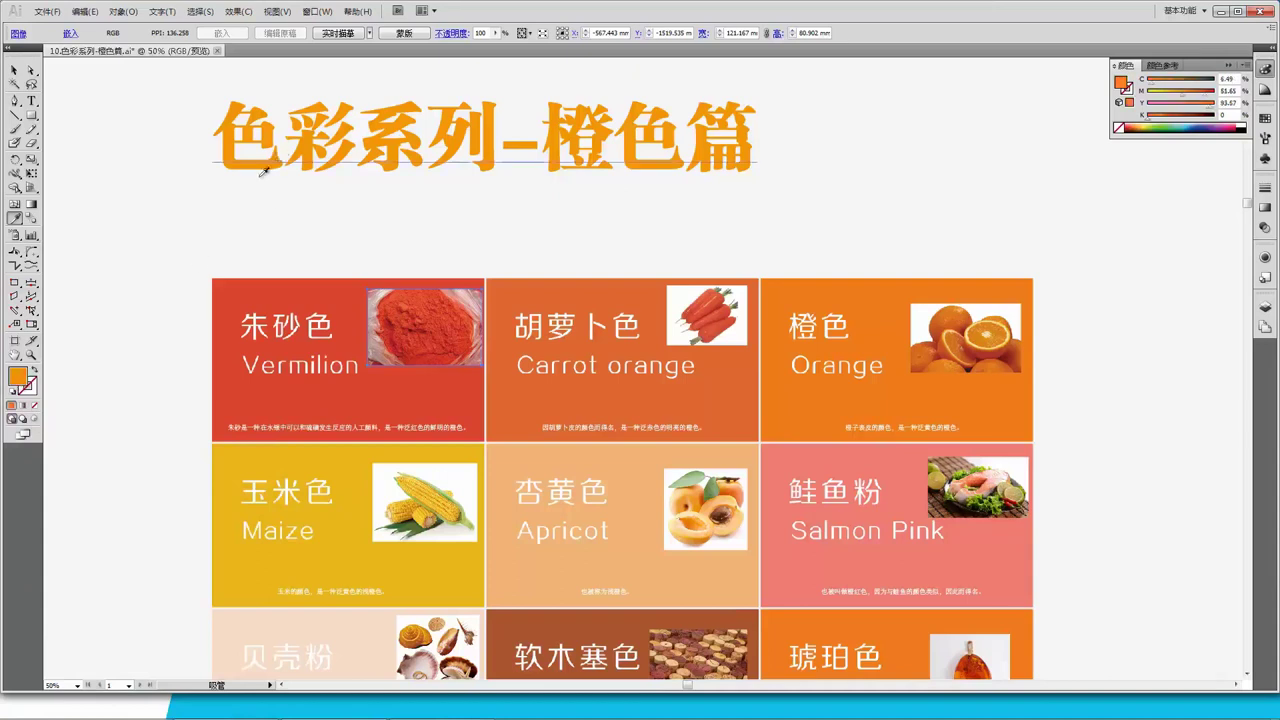
double_click(20, 383)
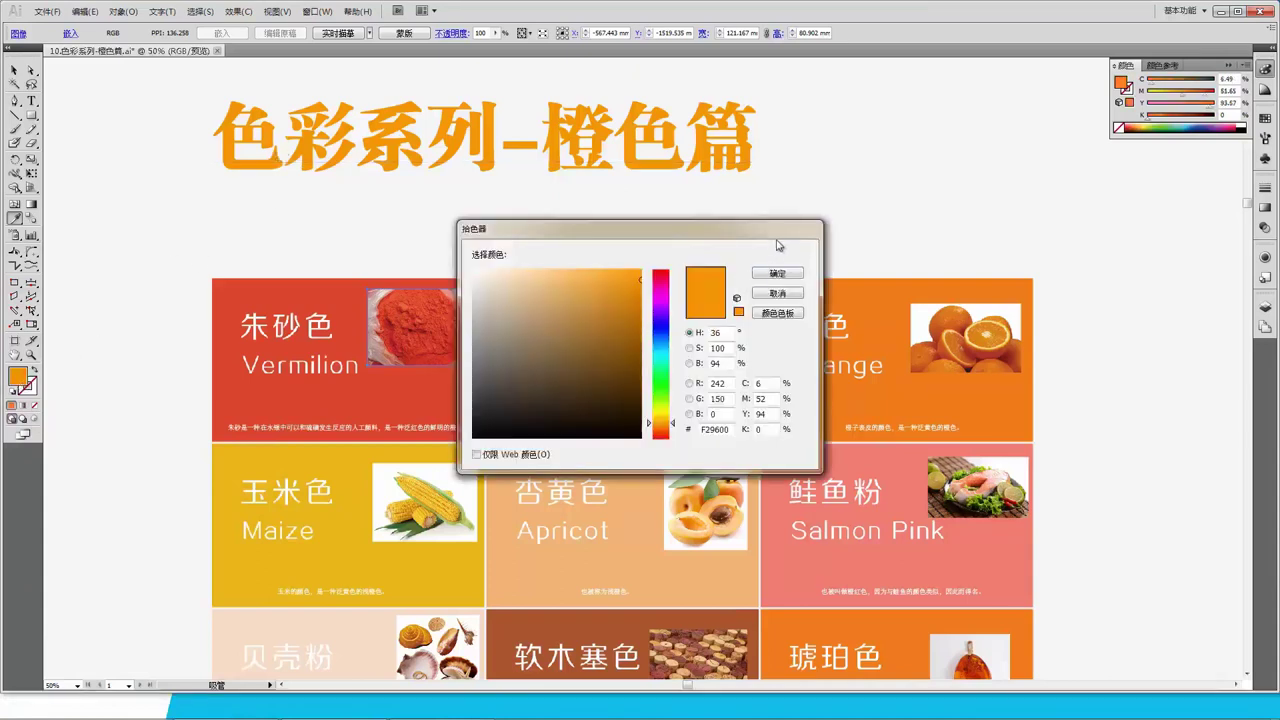
left_click_drag(777, 231, 745, 225)
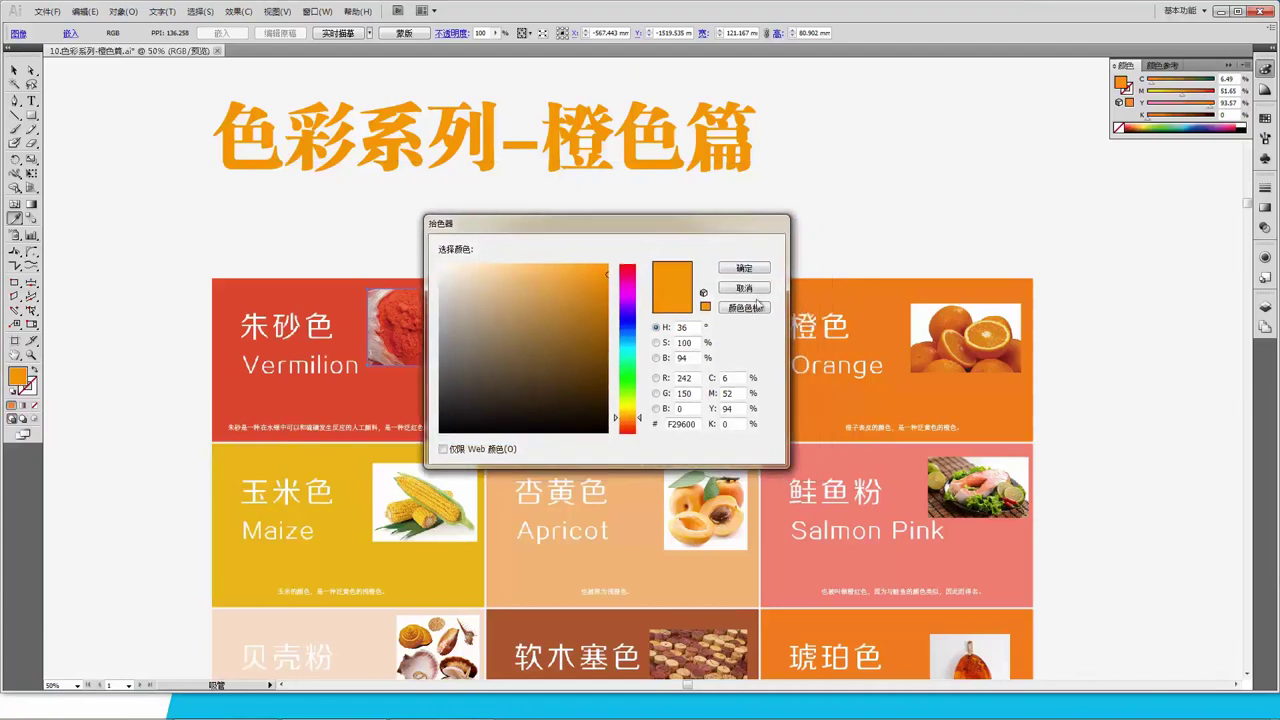
double_click(737, 409)
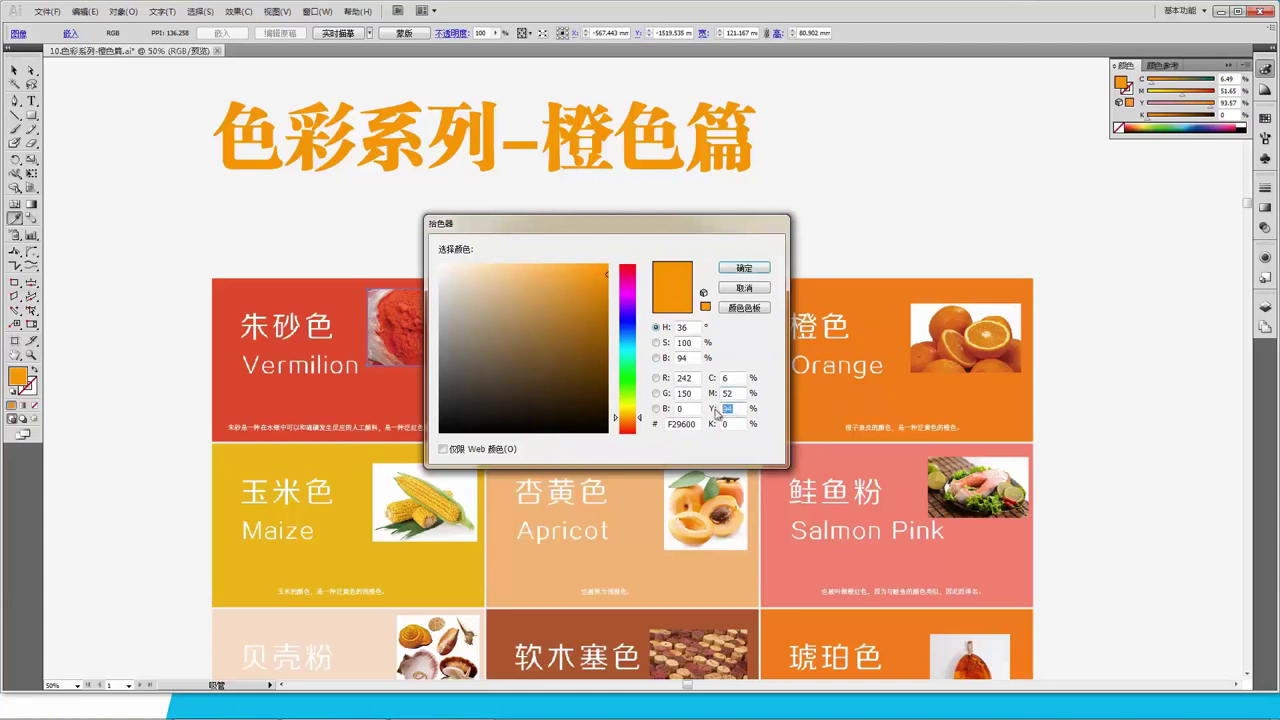
left_click(752, 289)
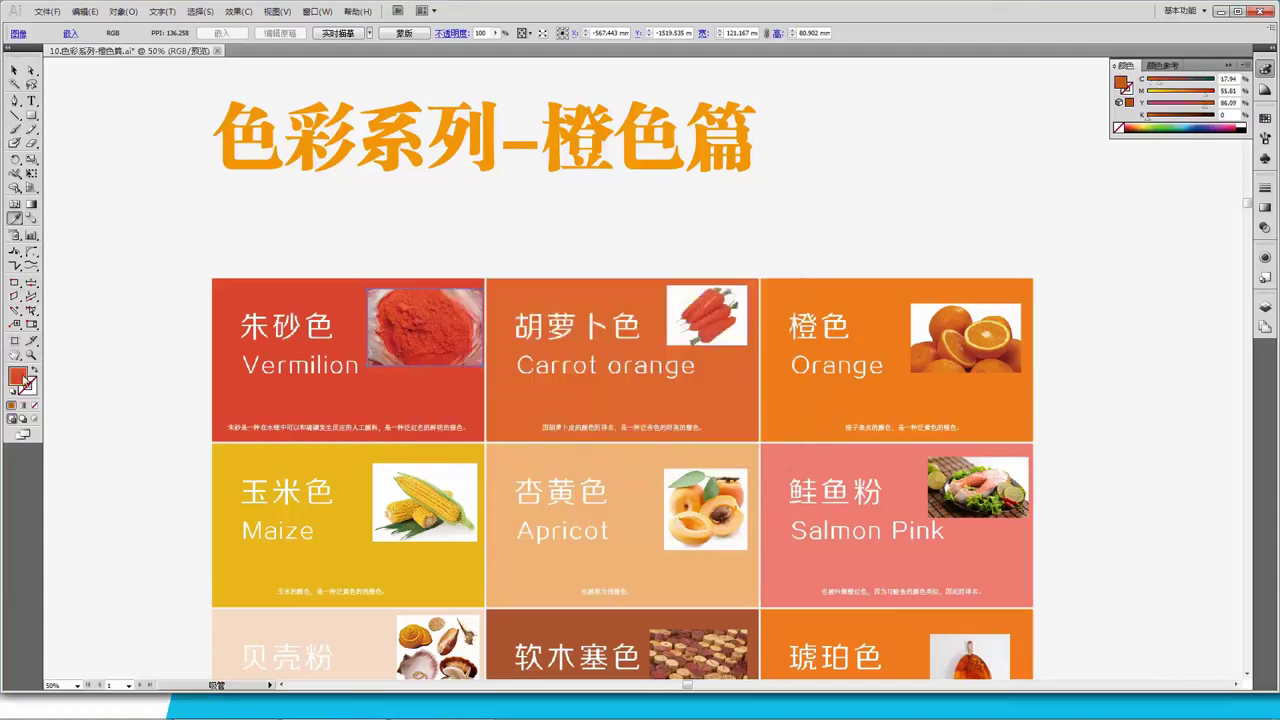
Step: Examine the vermilion fill's CMYK values, especially magenta, in the Color Picker and close it without changes
double_click(20, 378)
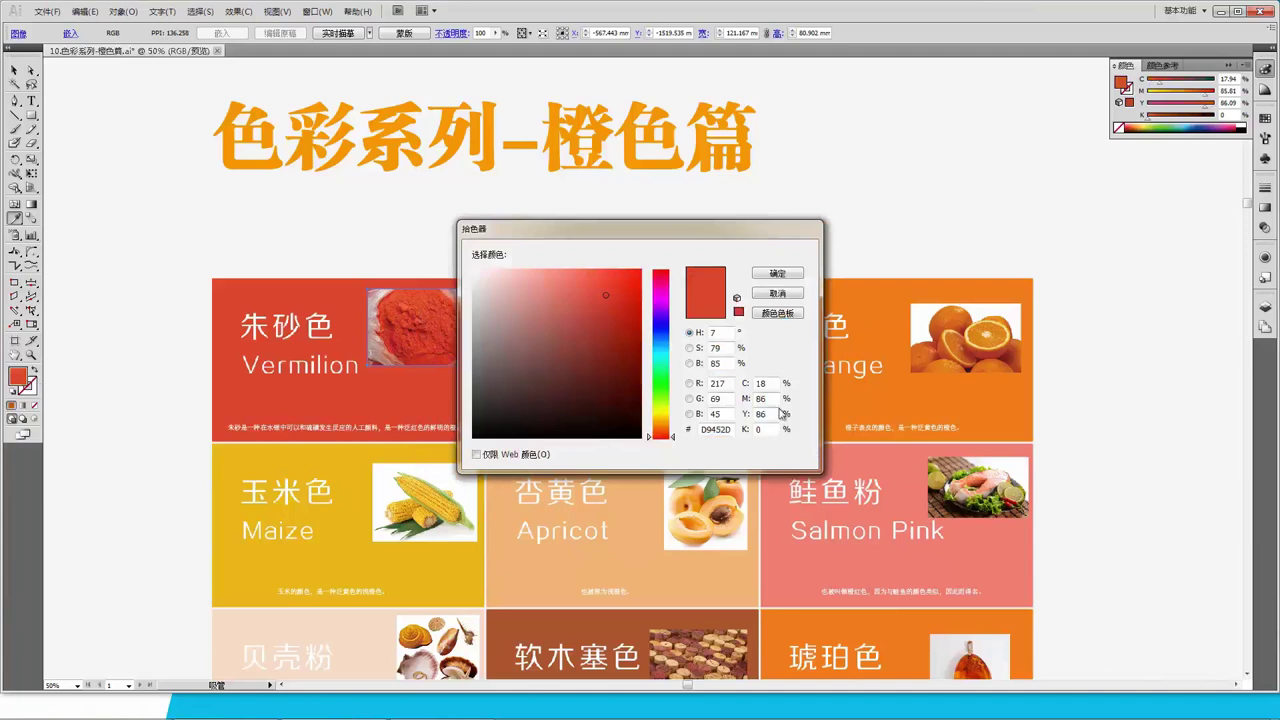
left_click_drag(782, 231, 805, 292)
double_click(795, 459)
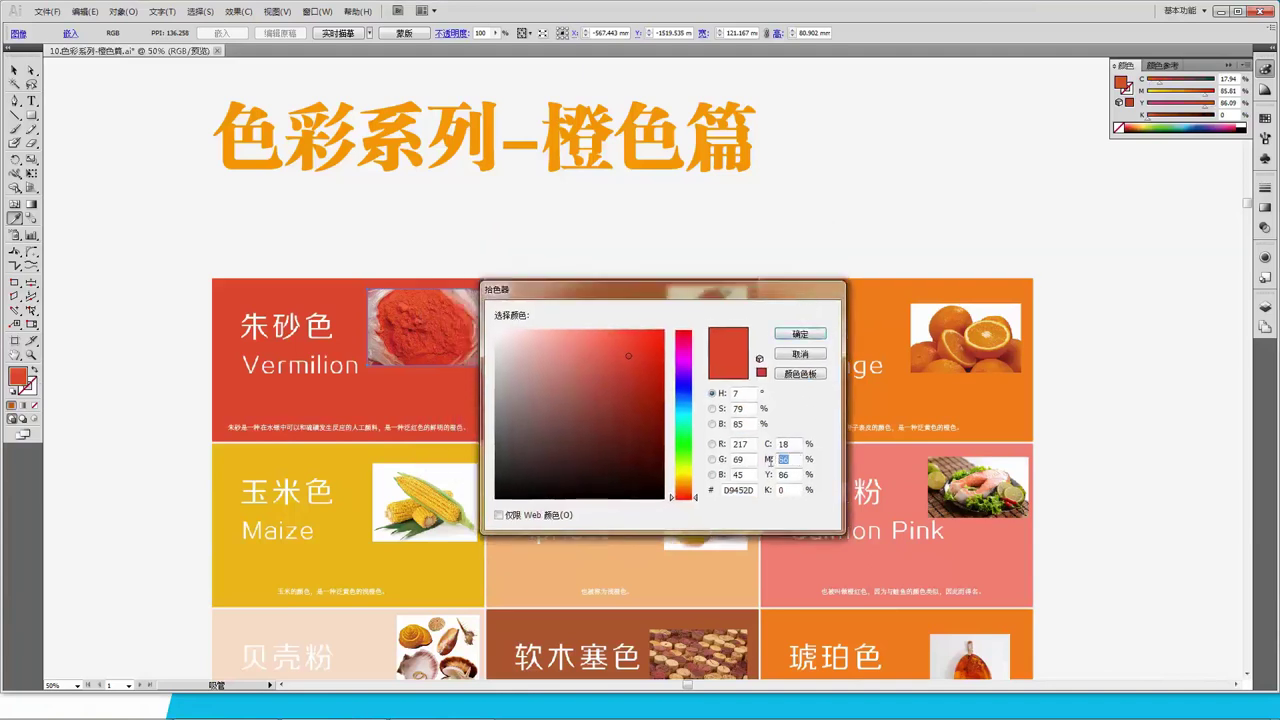
left_click(815, 353)
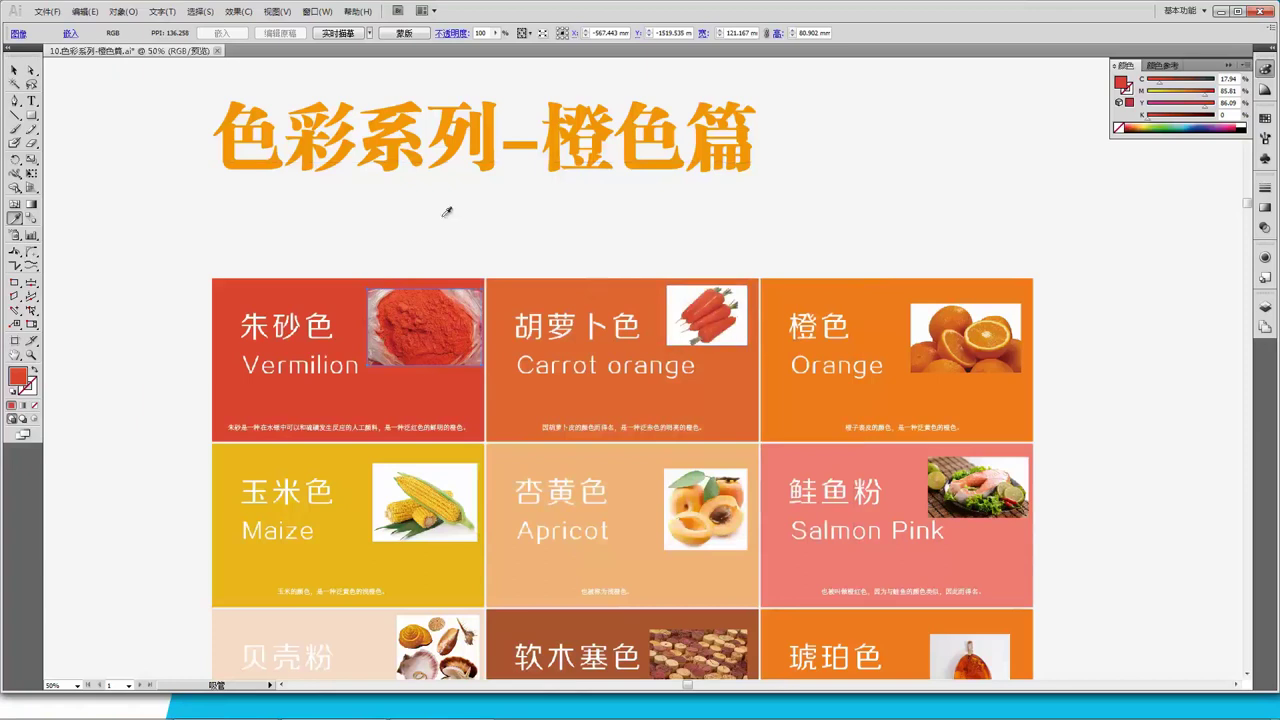
Step: Deselect the vermilion powder picture and sample the yellow of the corn kernels in the Maize tile's photo with the Eyedropper
key("v")
left_click(640, 298)
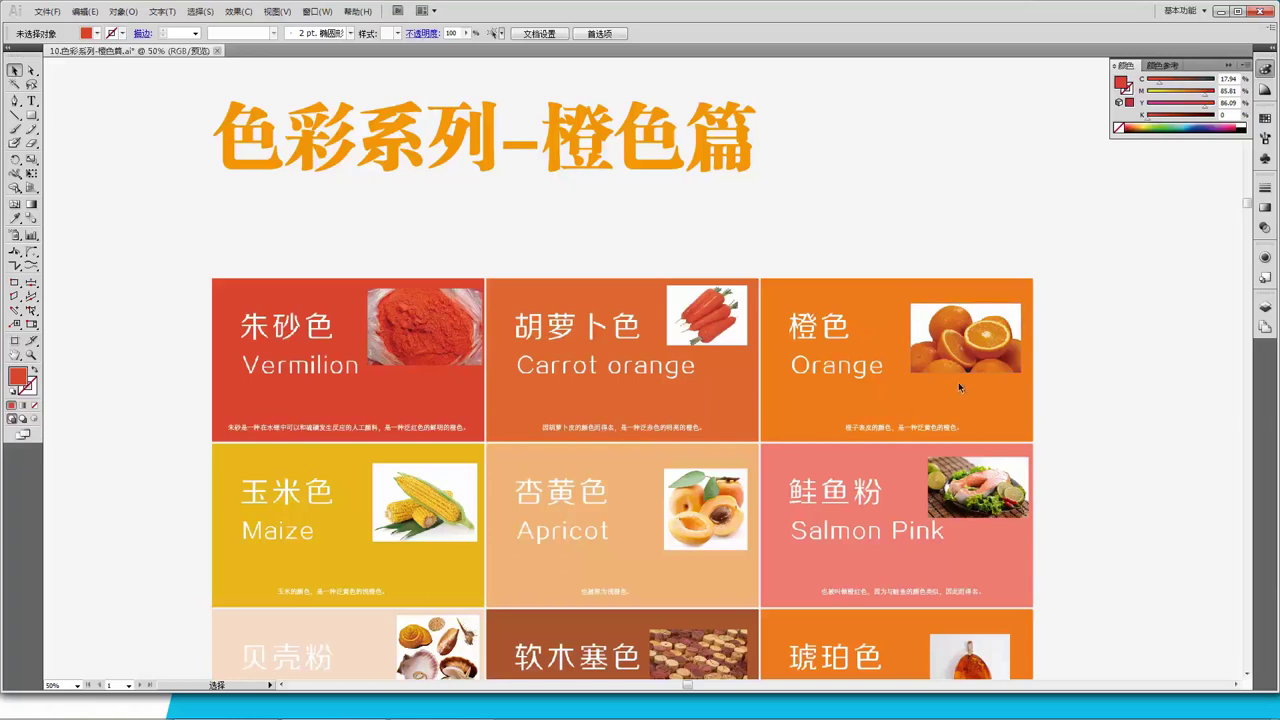
scroll(828, 377, "down", 1)
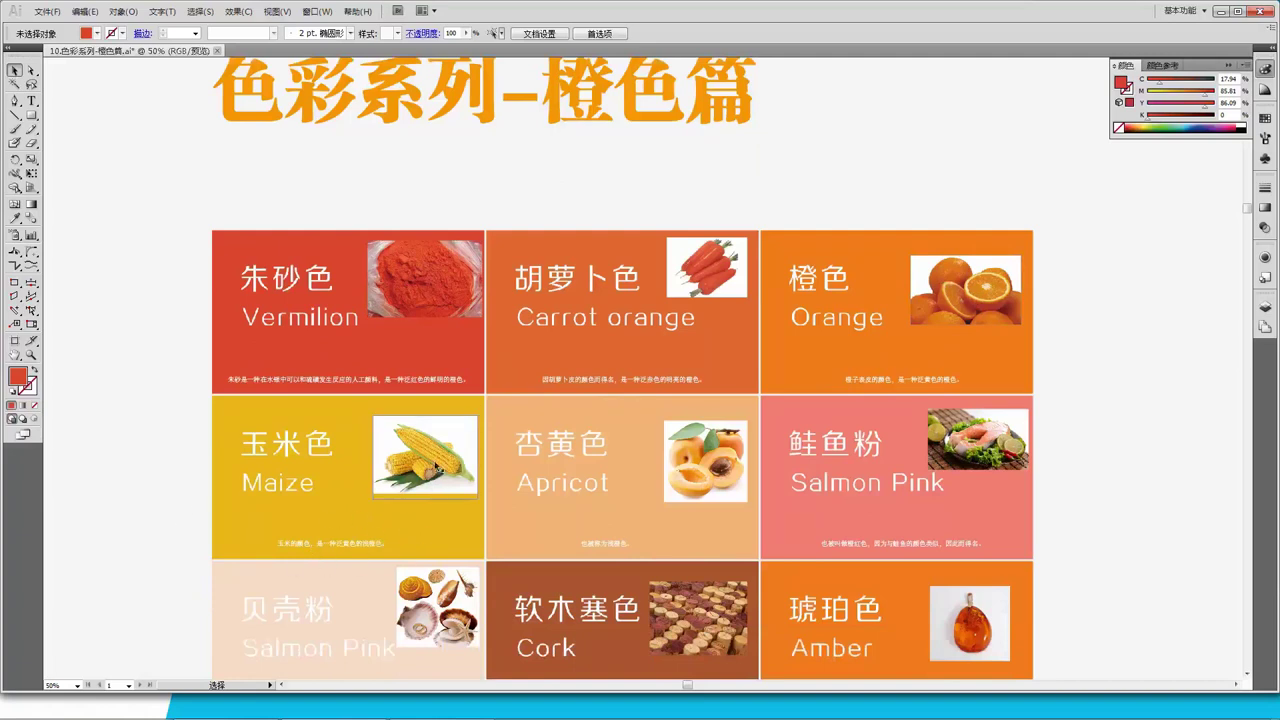
left_click(15, 217)
left_click(431, 449)
left_click(431, 441)
left_click(426, 435)
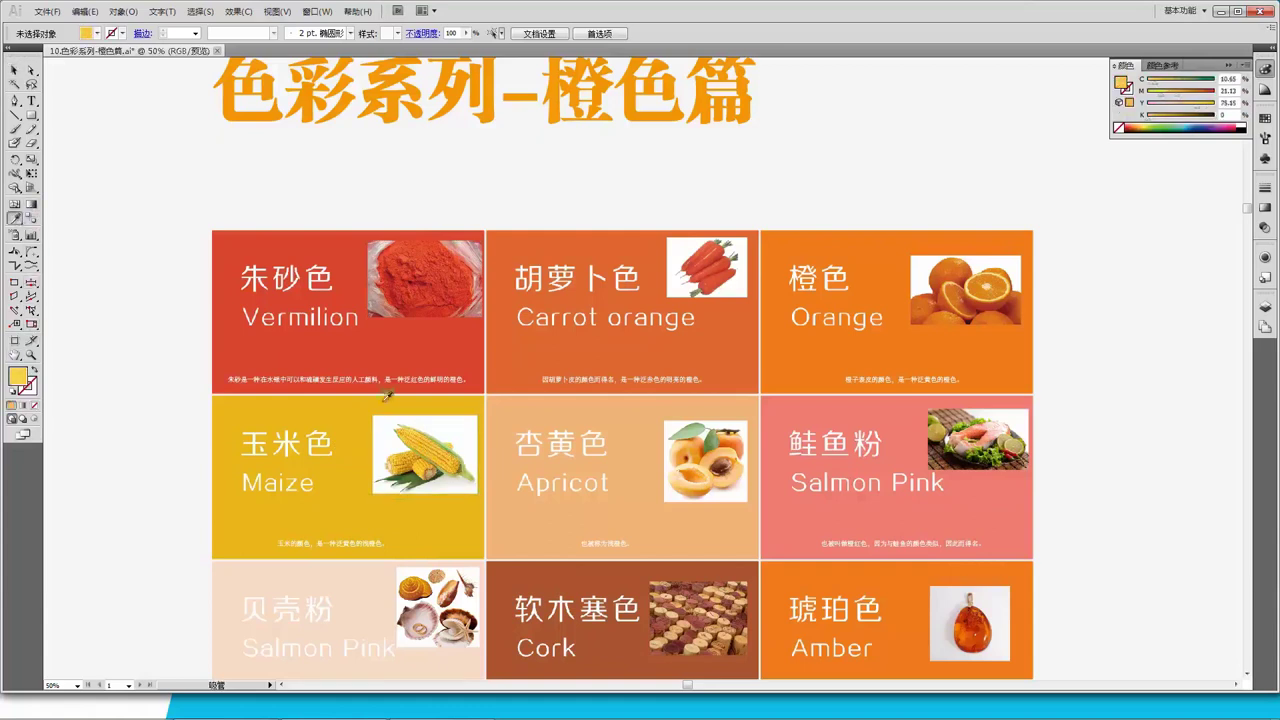
left_click(13, 70)
Step: Sample several spots of the fruit in the Apricot tile's photo with the Eyedropper to compare its orange tones
scroll(628, 472, "down", 1)
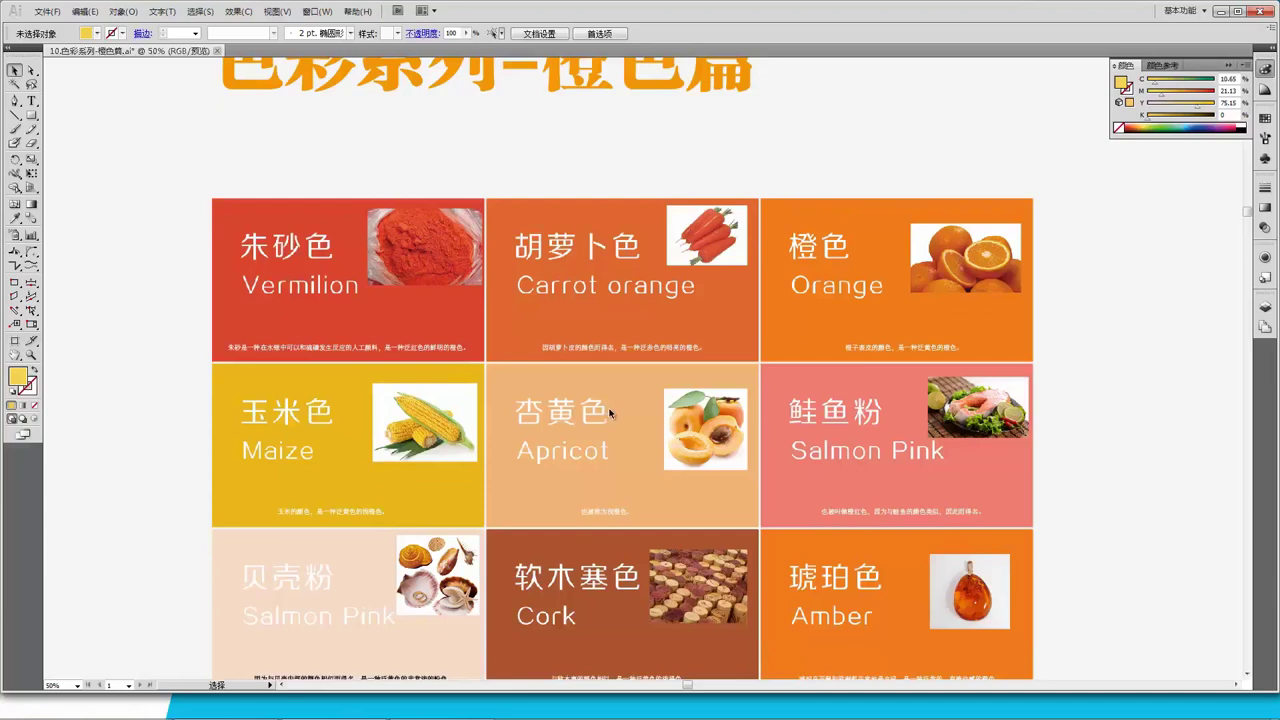
key("ctrl+plus")
scroll(643, 407, "down", 1)
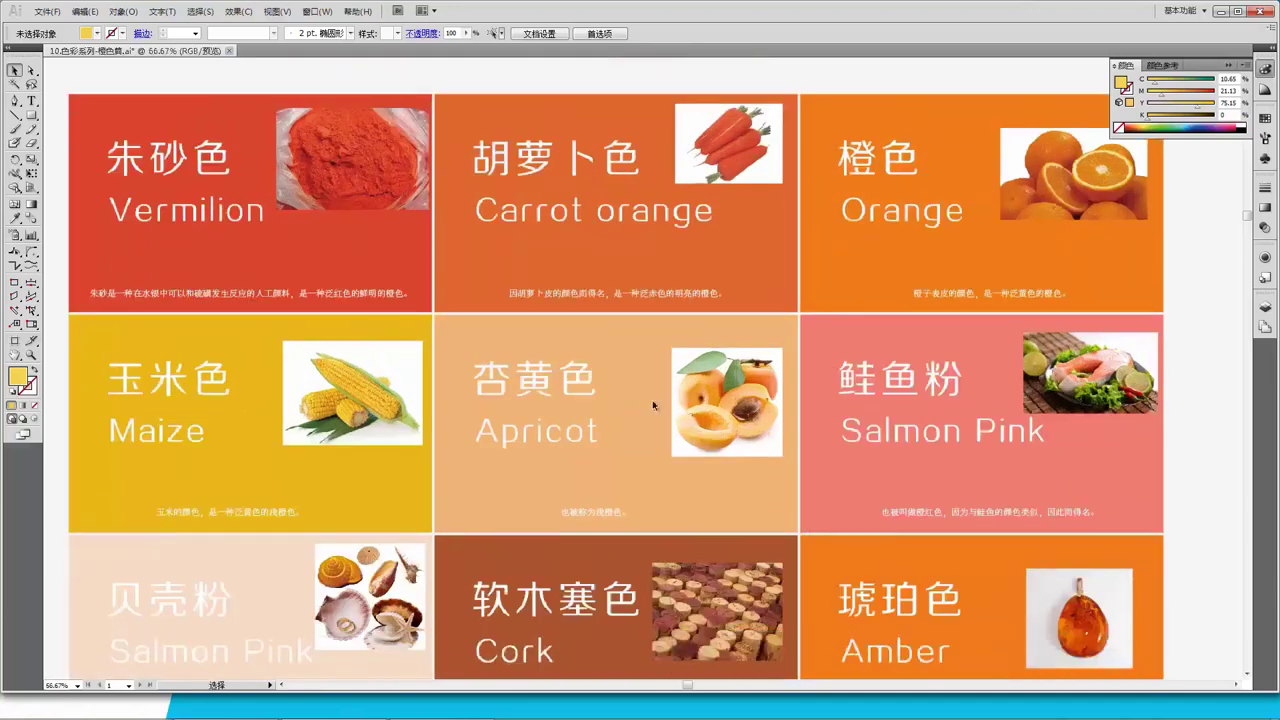
key("i")
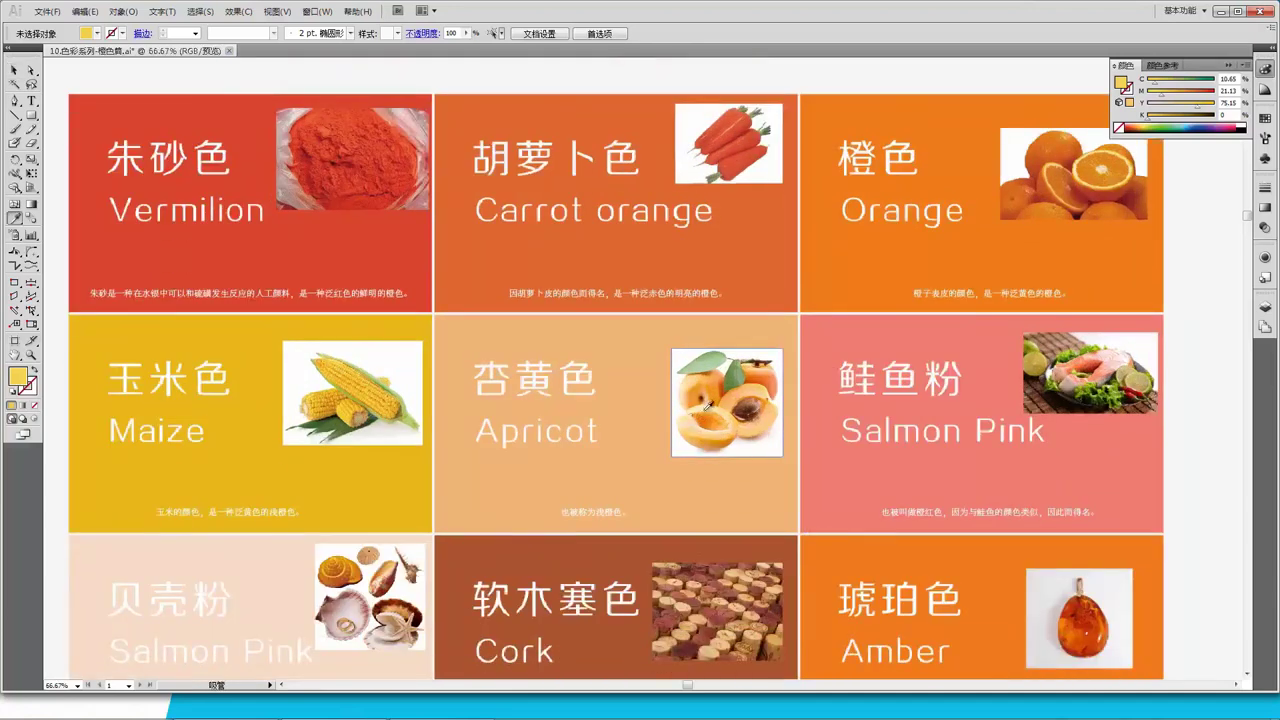
left_click(697, 416)
left_click(696, 417)
left_click(697, 418)
left_click(719, 408)
left_click(724, 414)
left_click(721, 418)
left_click(716, 405)
left_click(716, 406)
left_click(710, 404)
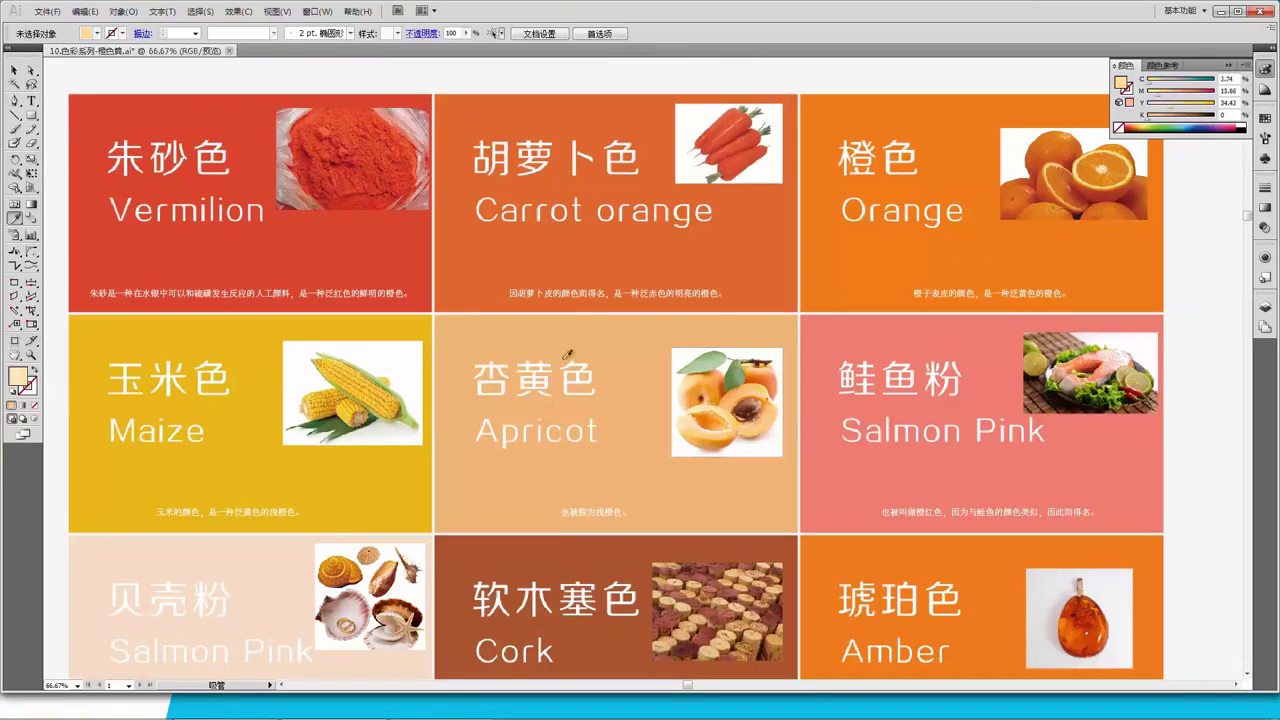
left_click(14, 70)
Step: Sample the pink of the fish flesh in the Salmon Pink tile's photo with the Eyedropper
scroll(899, 418, "down", 1)
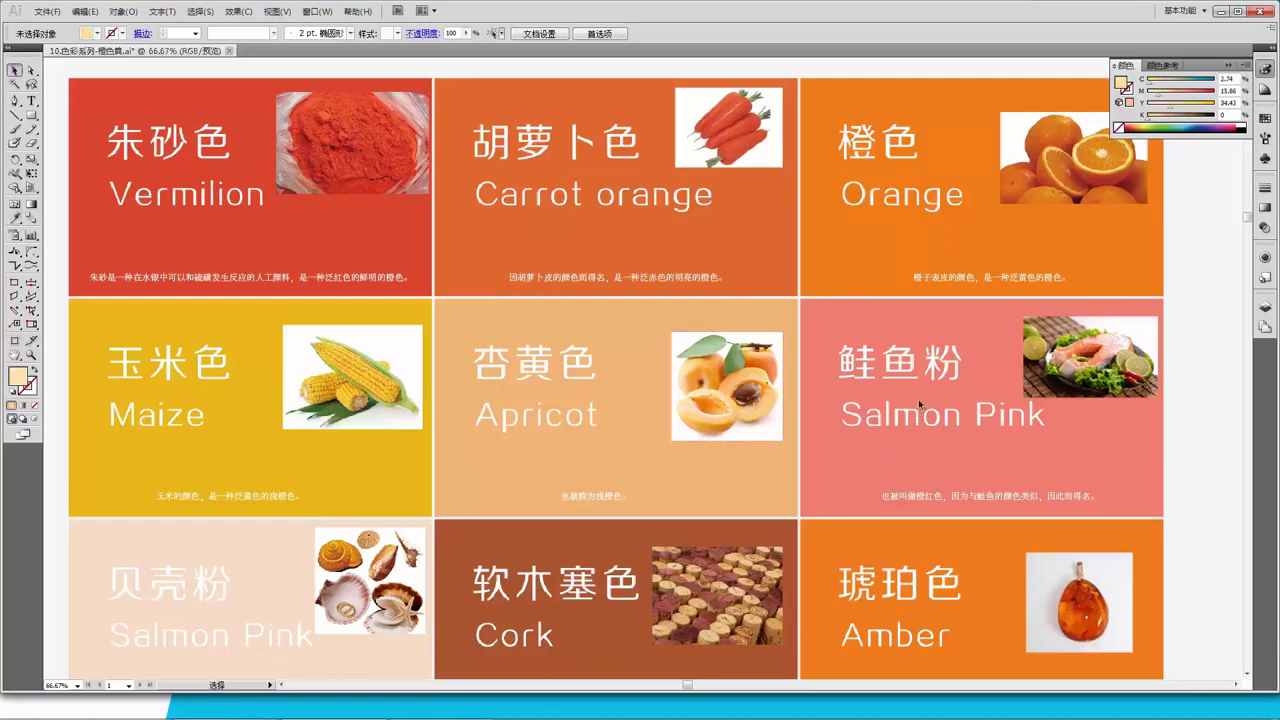
scroll(924, 382, "down", 1)
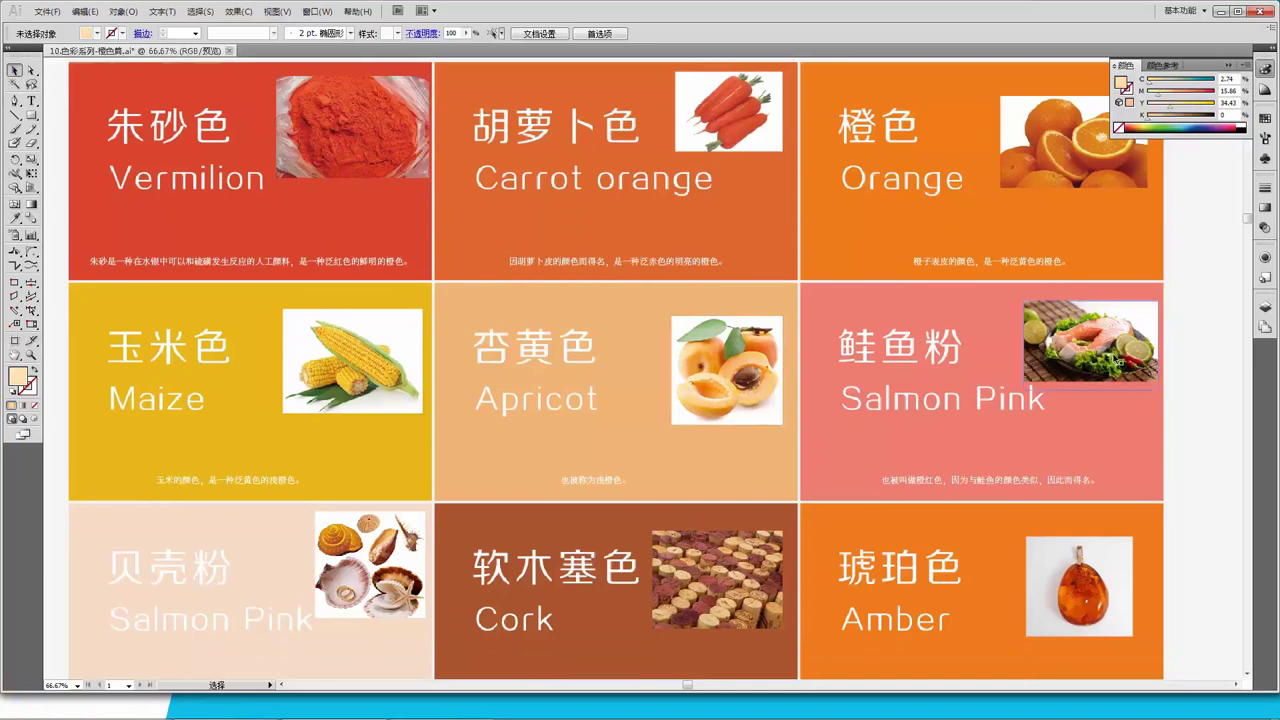
key("i")
left_click(1114, 328)
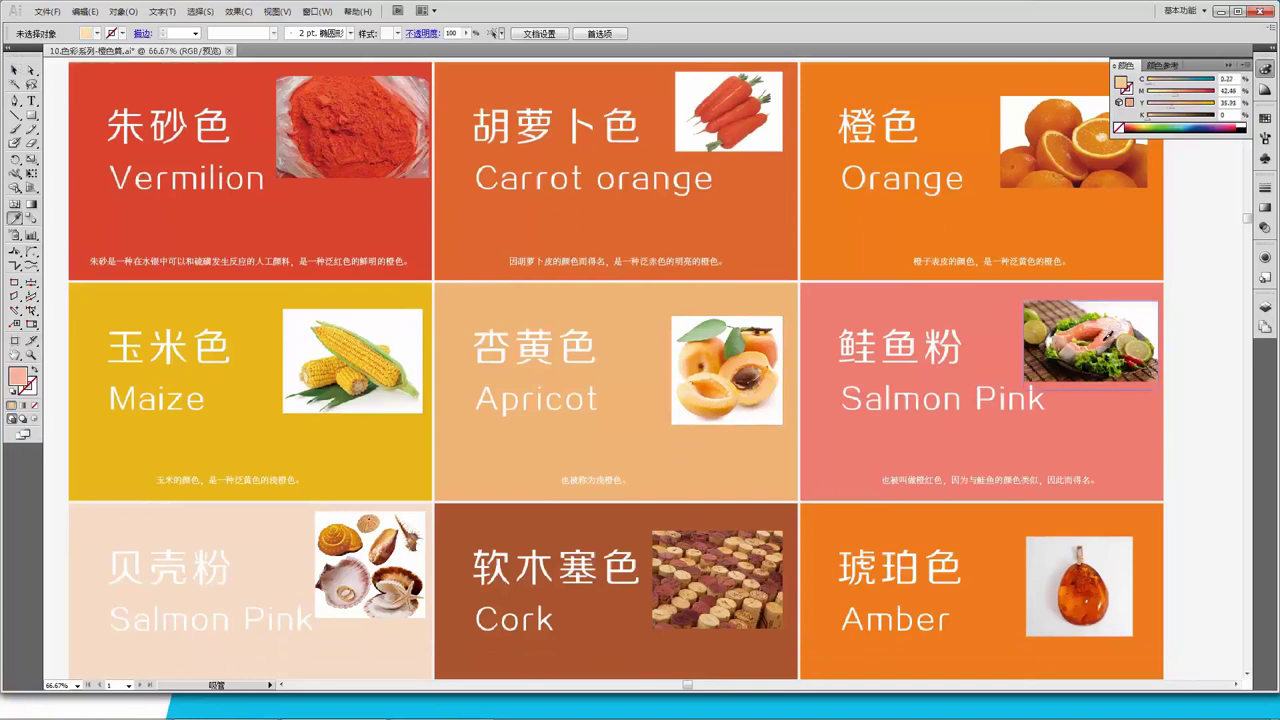
left_click(1108, 334)
left_click(16, 71)
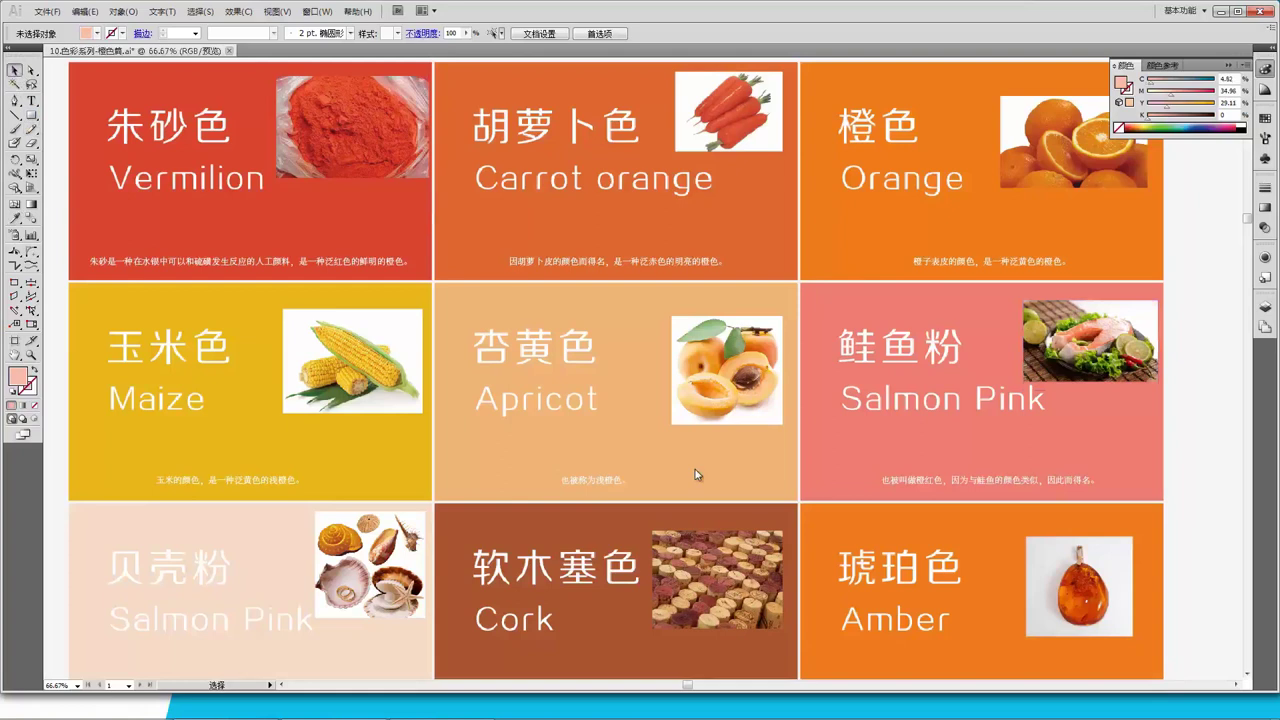
Step: Examine the values of the pink sampled from the salmon photo in the Color Picker and close it without changes
key("ctrl+minus")
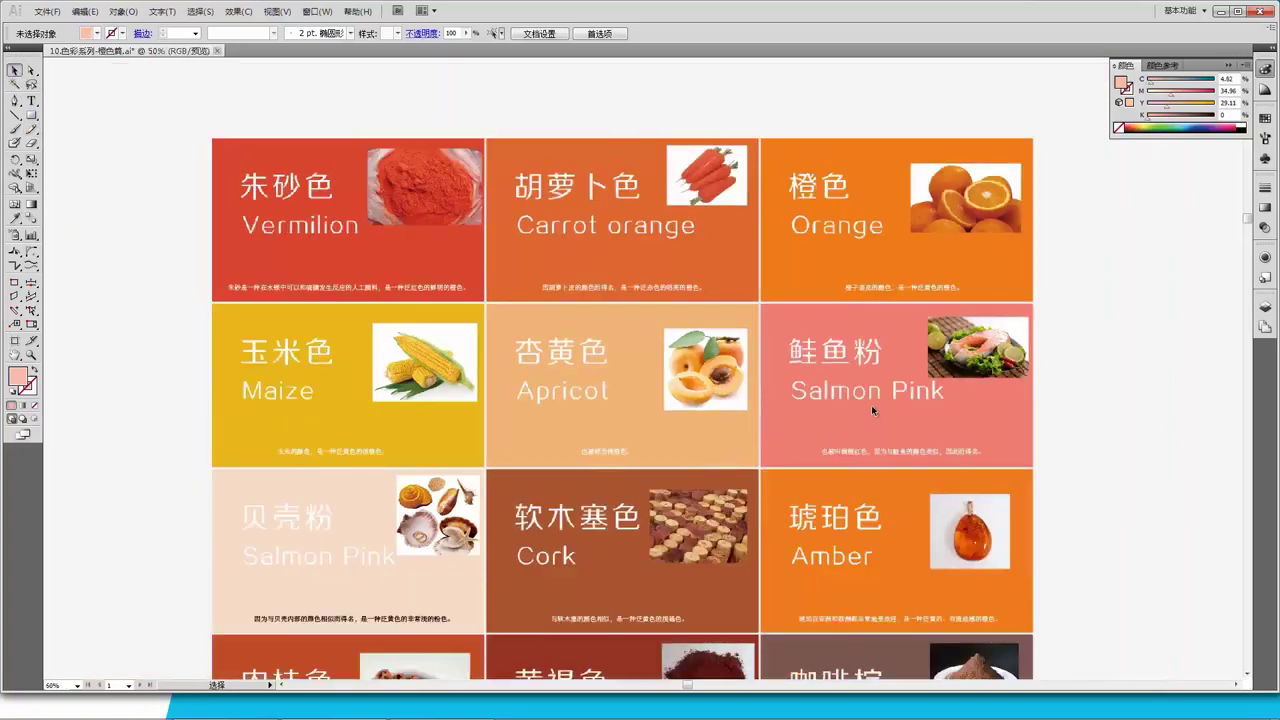
scroll(880, 425, "up", 1)
scroll(897, 449, "up", 5)
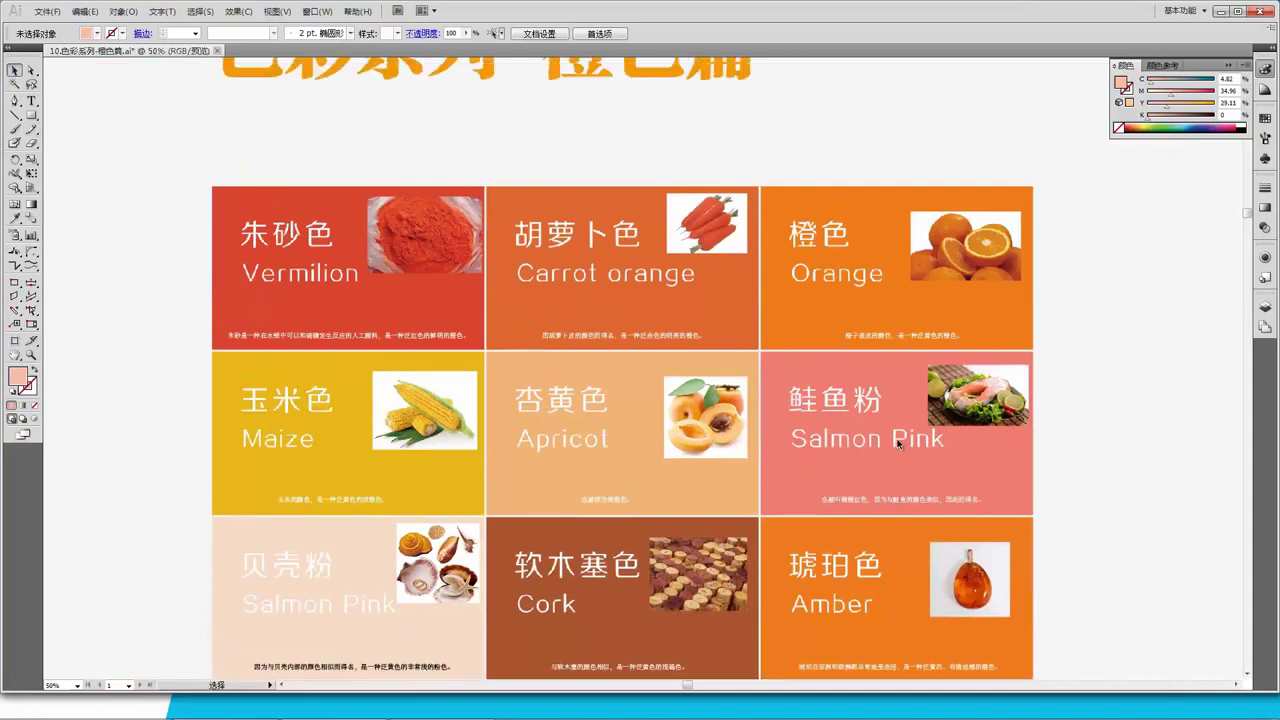
scroll(885, 443, "down", 2)
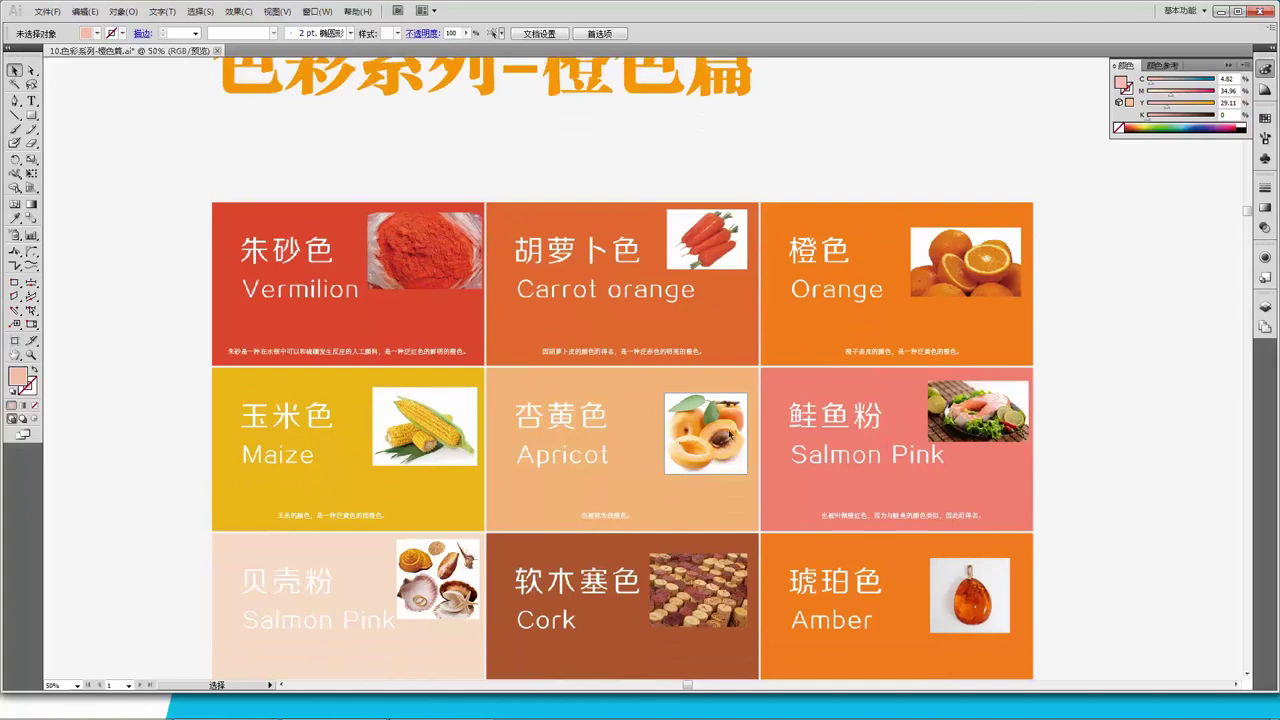
double_click(20, 378)
left_click_drag(742, 230, 578, 239)
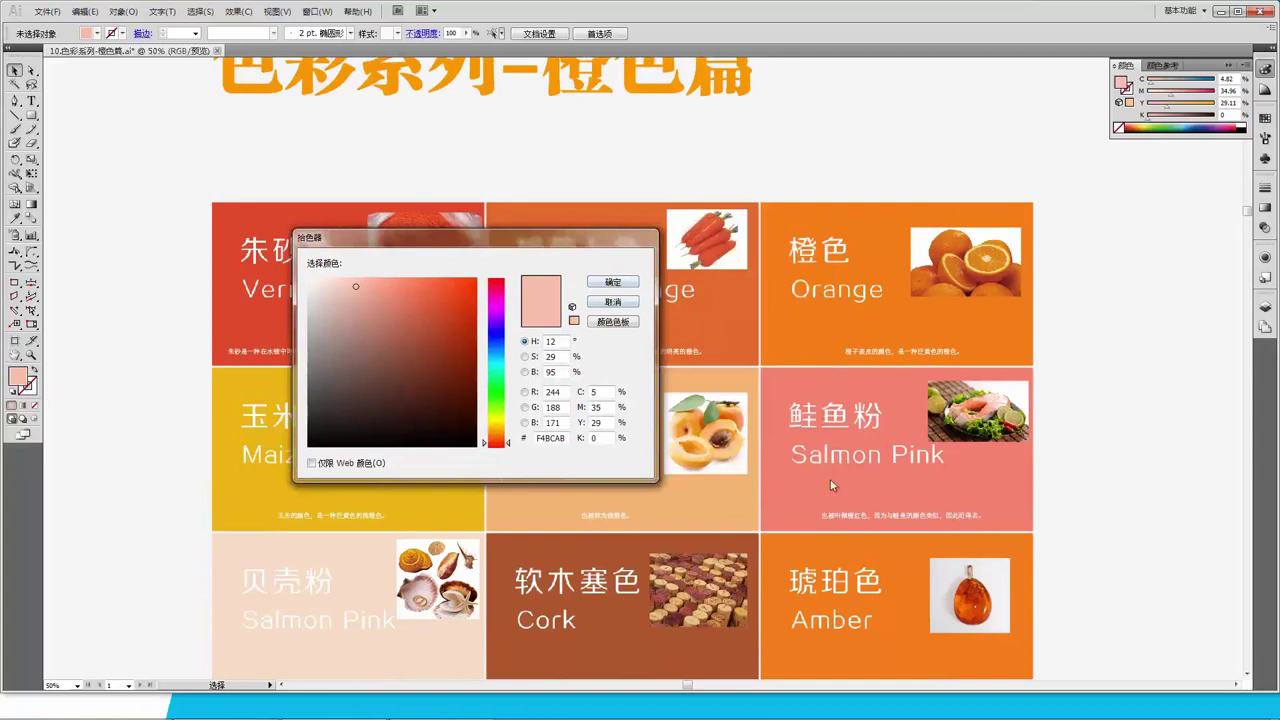
left_click(613, 301)
Step: Sample the Salmon Pink tile's background and examine its magenta and yellow values in the Color Picker without changing them
key("i")
left_click(860, 481)
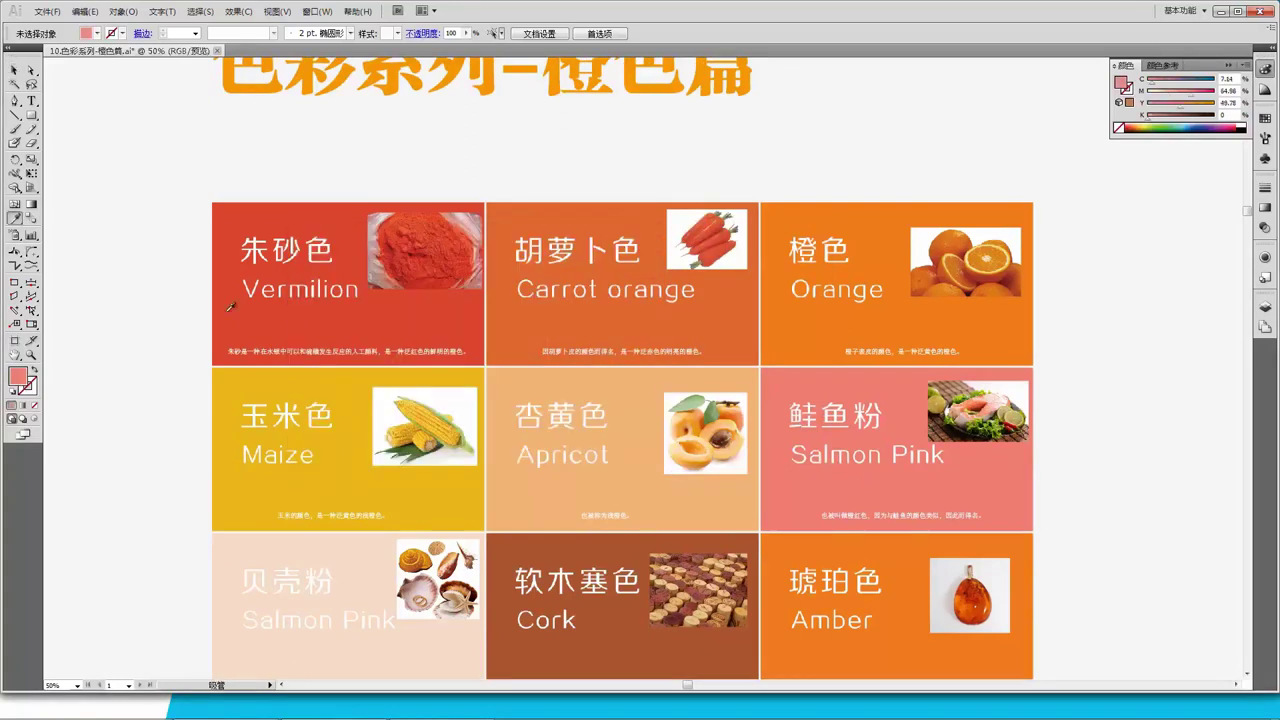
double_click(18, 377)
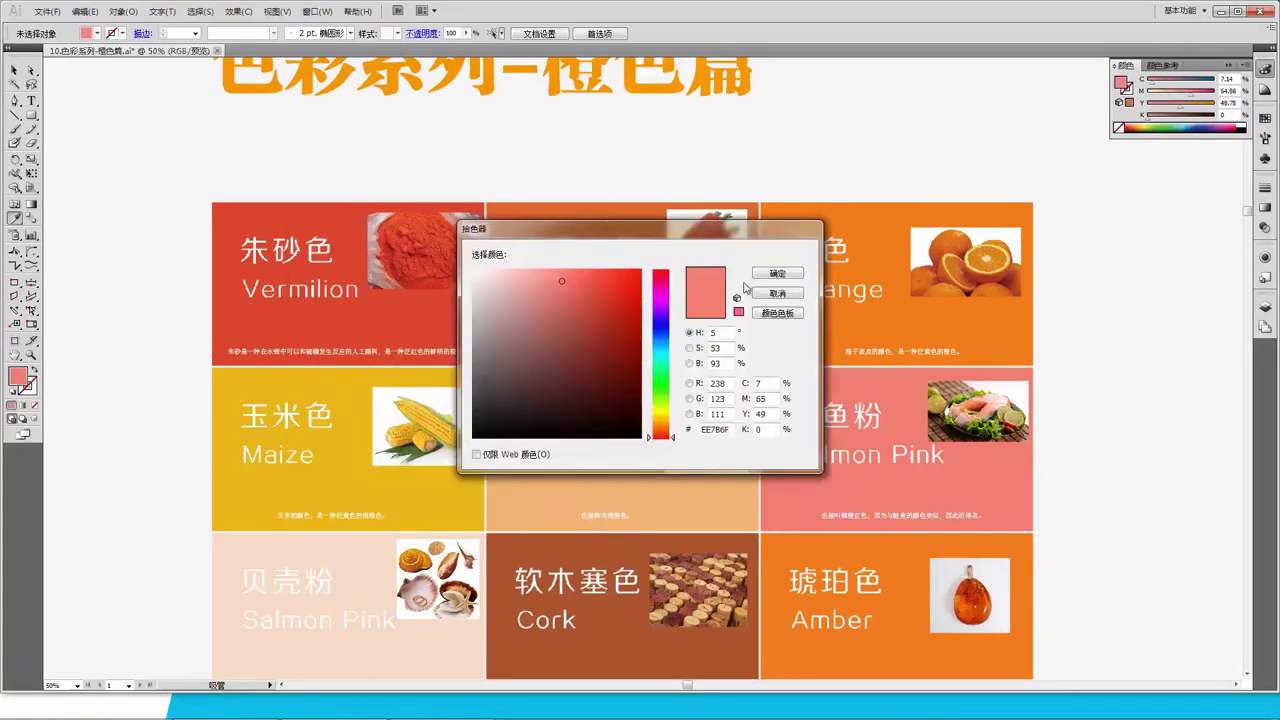
left_click_drag(746, 239, 480, 243)
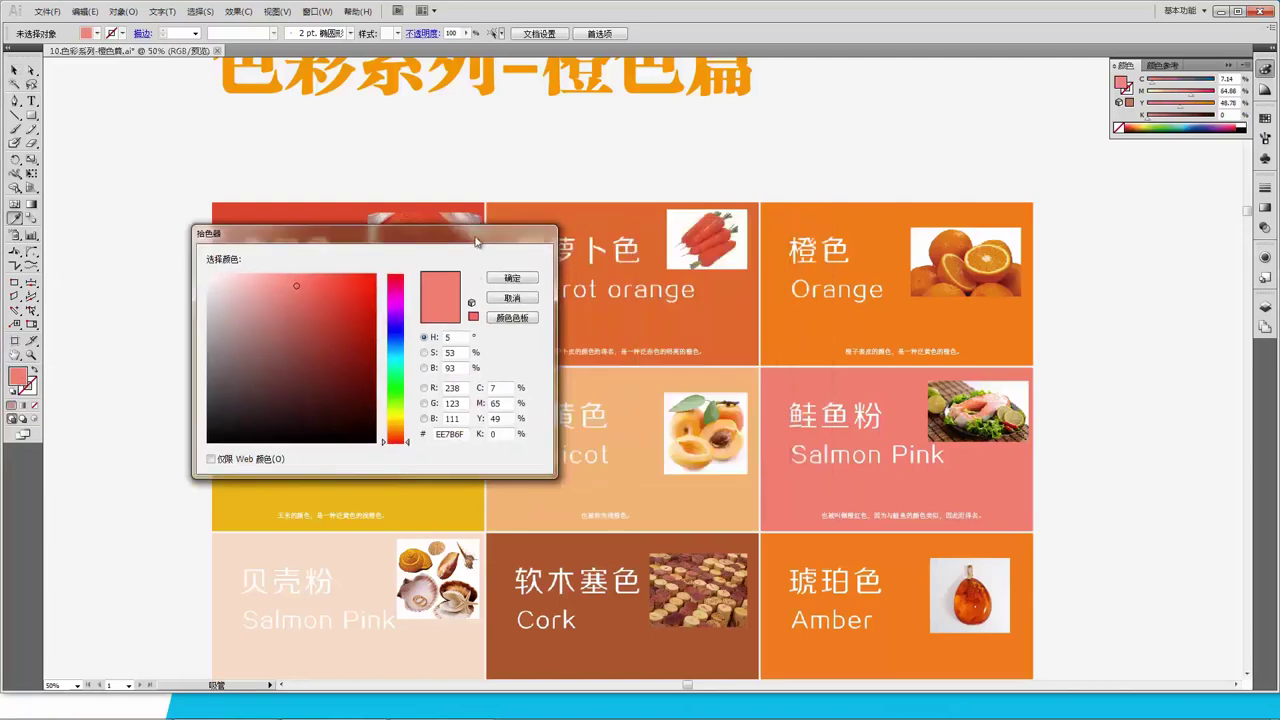
double_click(496, 418)
double_click(494, 403)
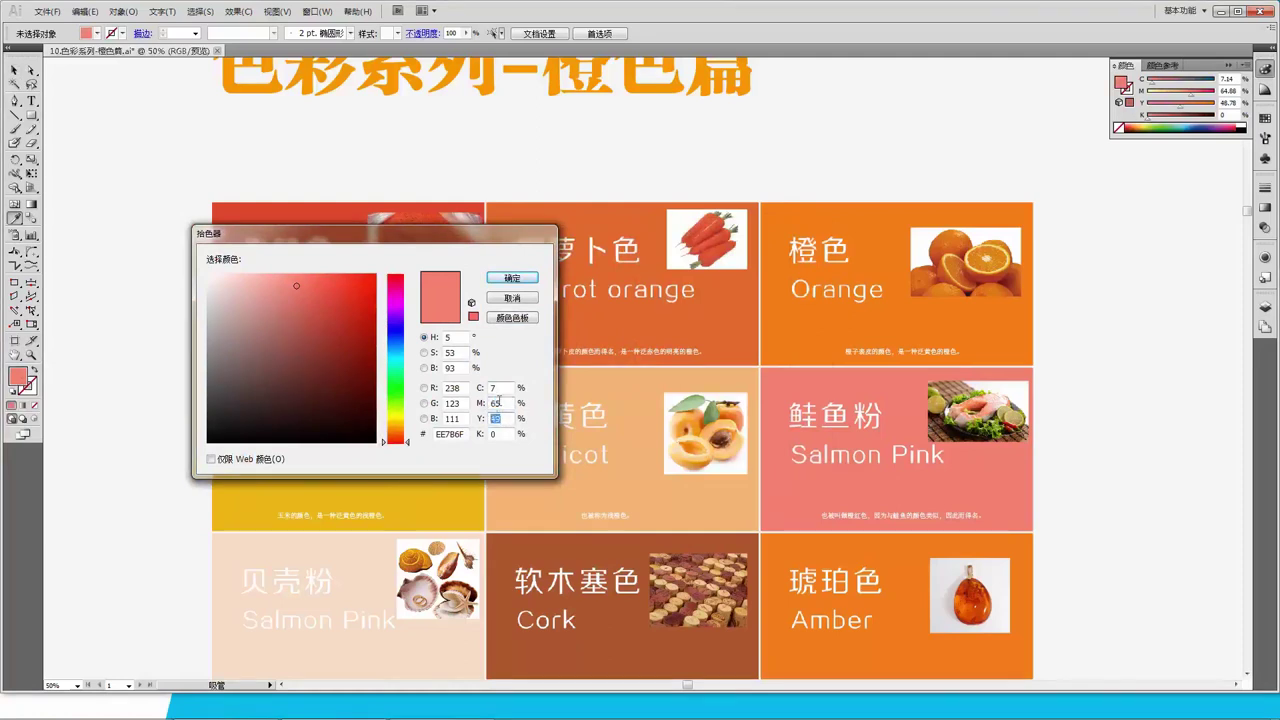
double_click(496, 418)
left_click(513, 299)
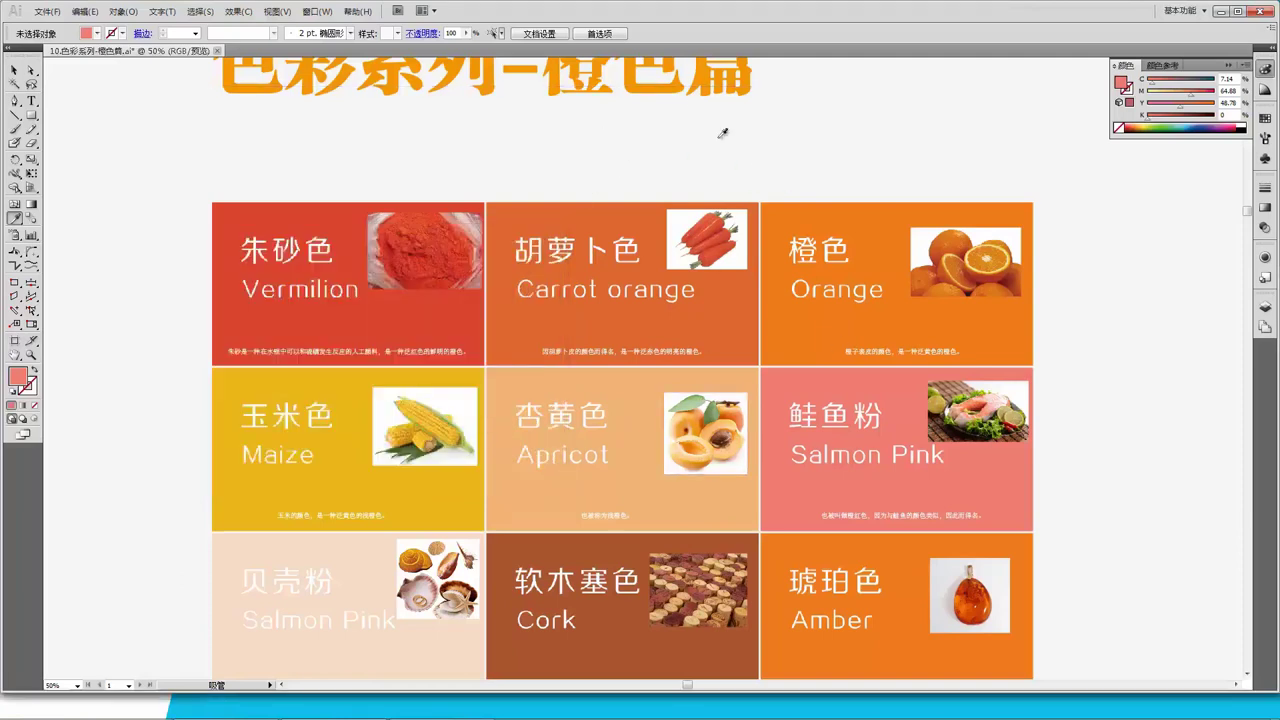
Step: Sample the shell photo and the pale background of the 贝壳粉 tile, and examine the background's CMYK values in the Color Picker without changing them
scroll(845, 348, "down", 2)
scroll(846, 348, "down", 3)
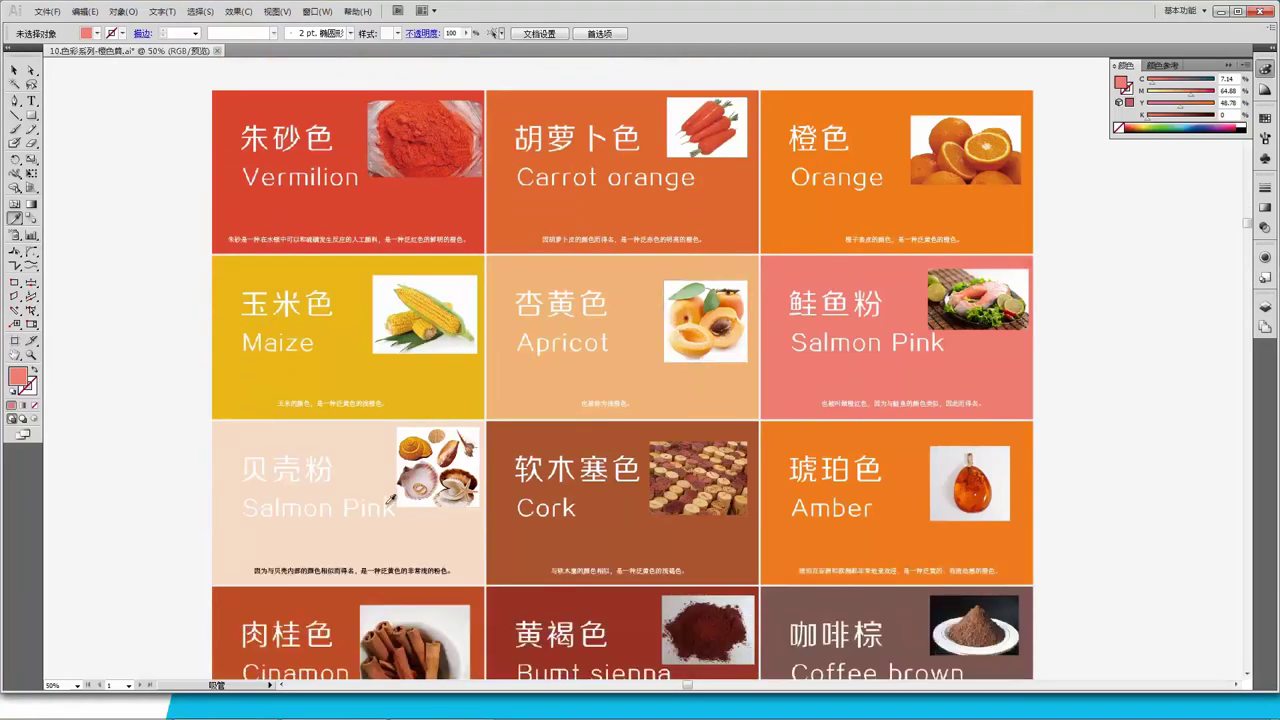
left_click(436, 476)
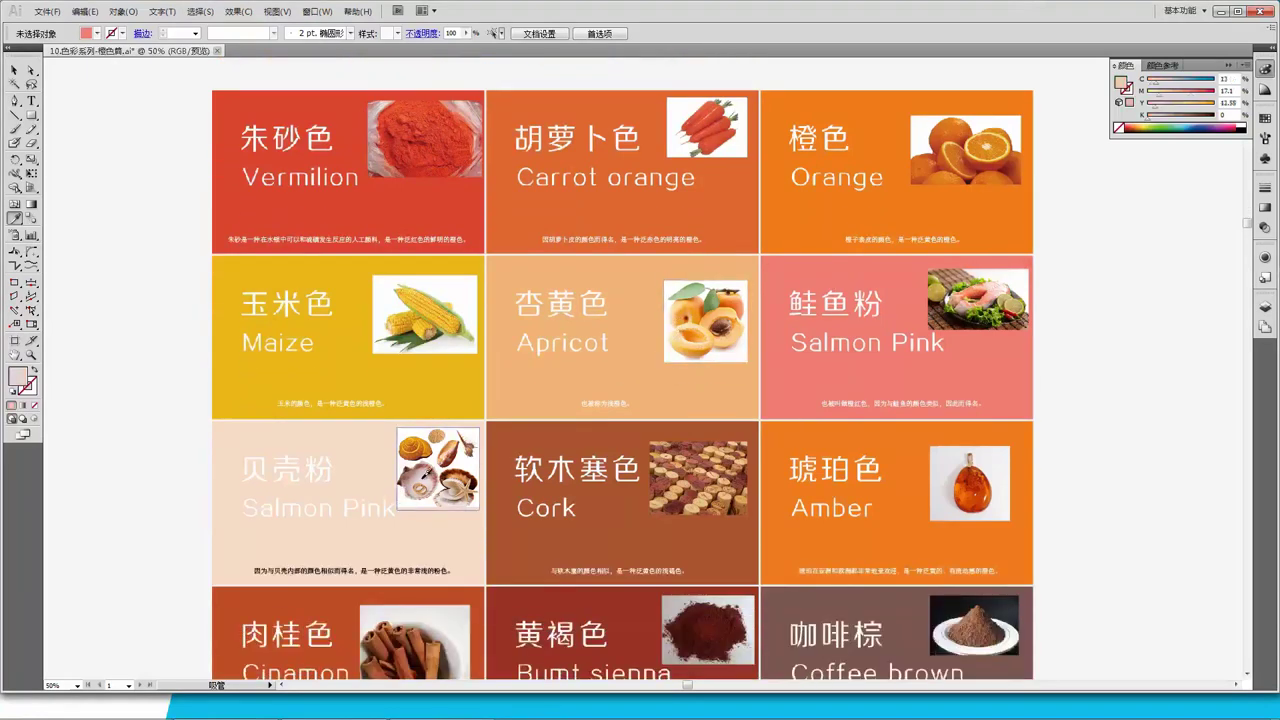
left_click(426, 472)
left_click(352, 464)
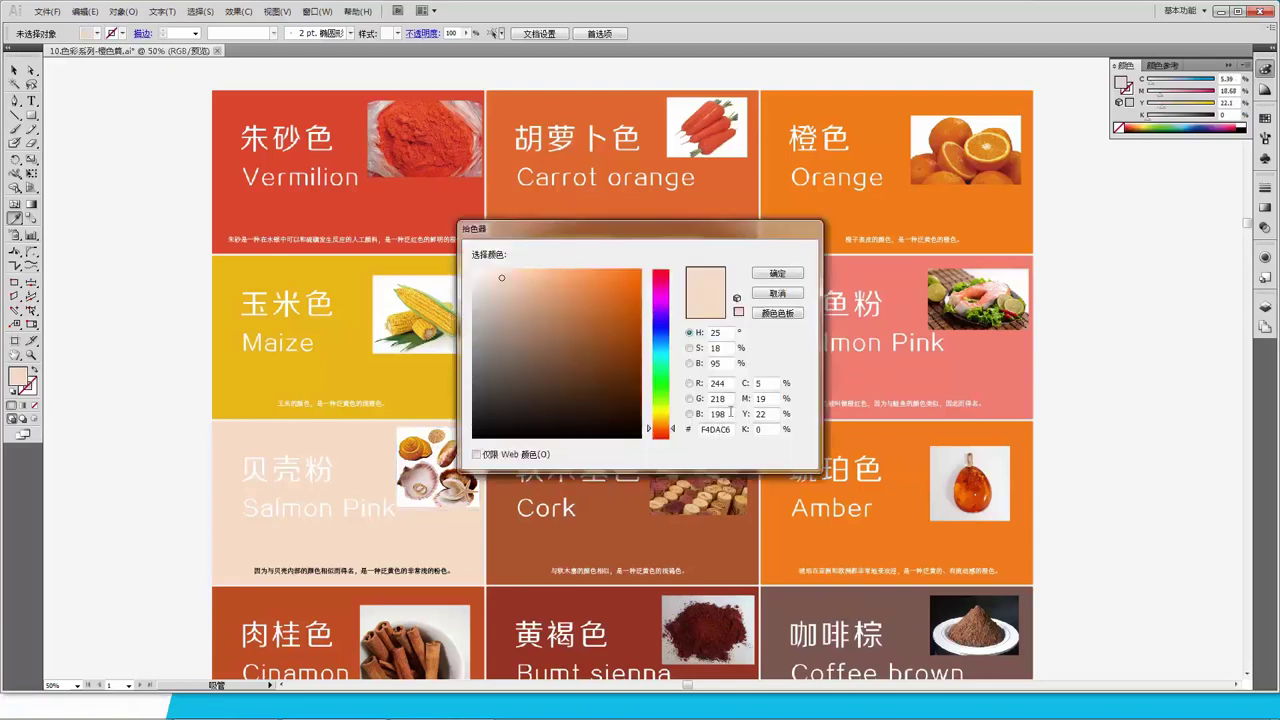
left_click(795, 297)
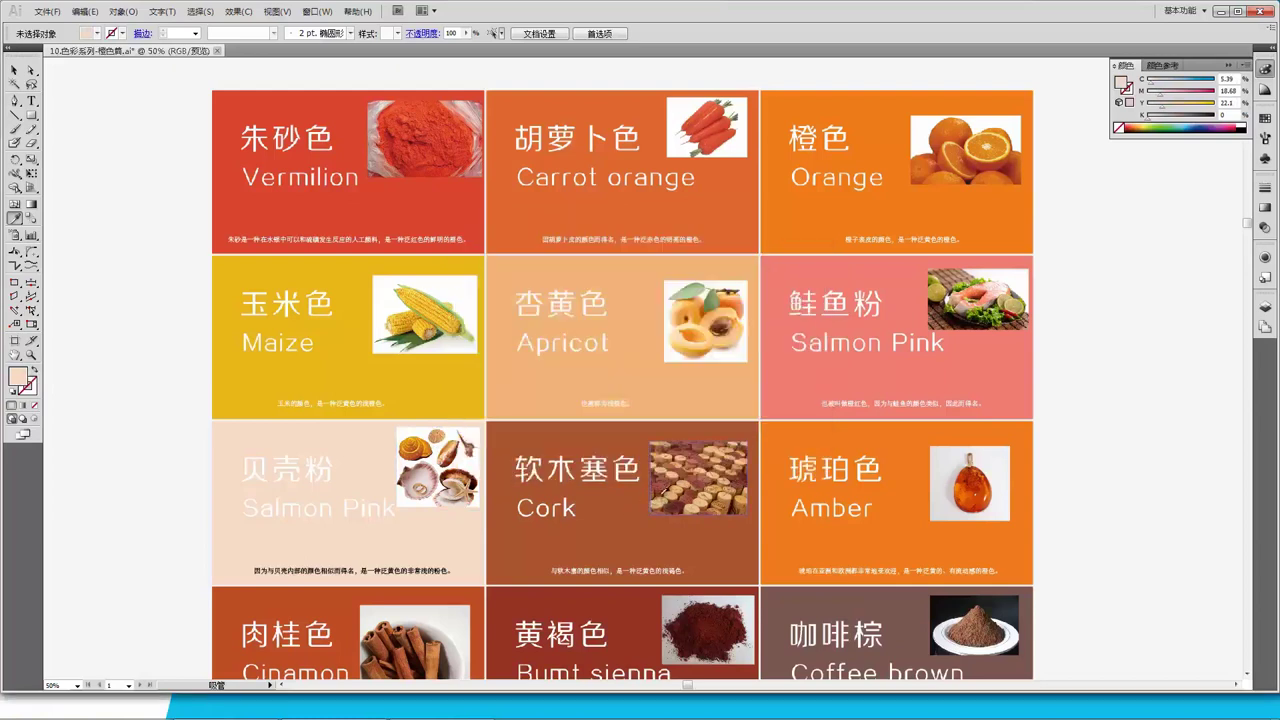
Step: Sample the brown in the Cork tile's photo and the Coffee brown tile's background with the Eyedropper
left_click(682, 496)
left_click(684, 497)
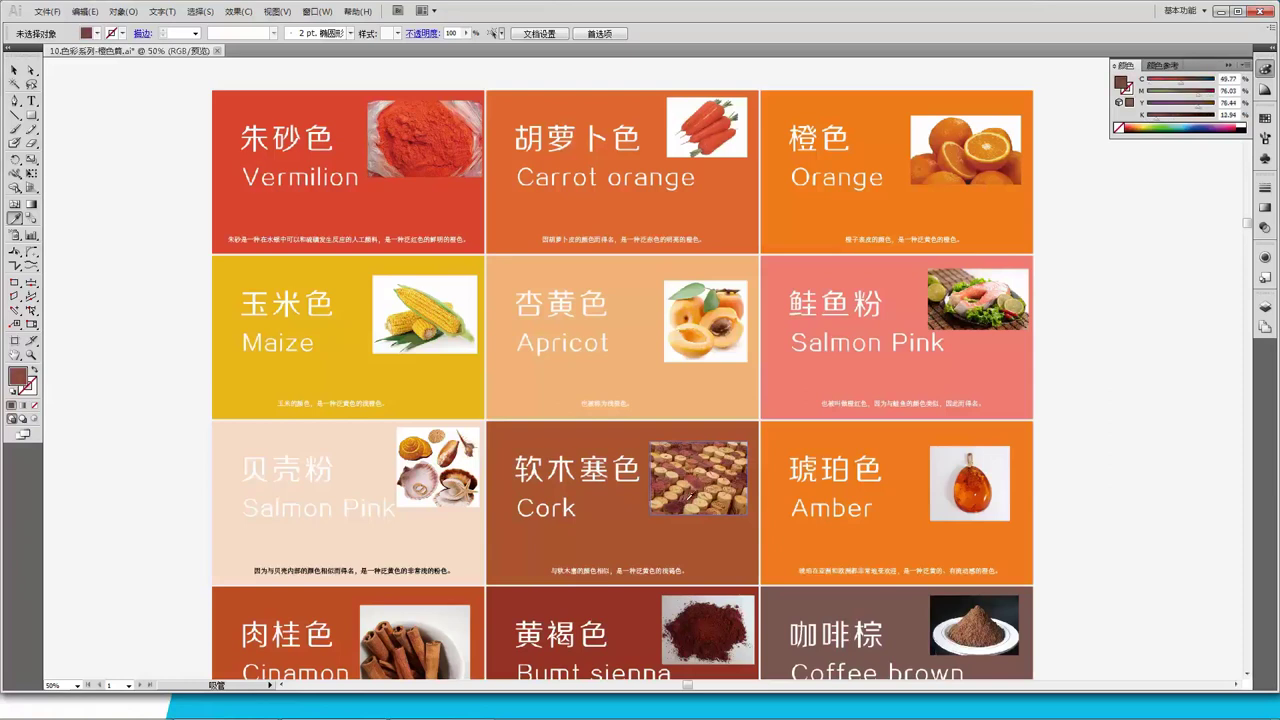
scroll(823, 494, "down", 1)
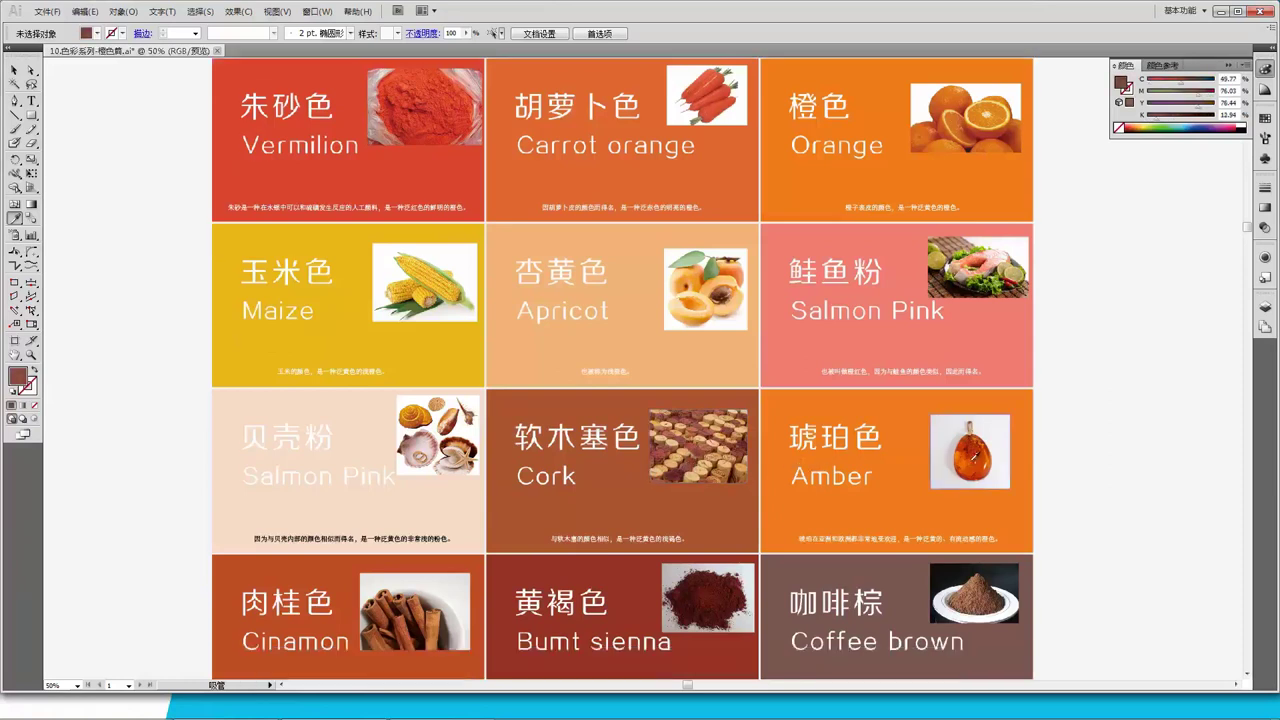
scroll(974, 457, "down", 1)
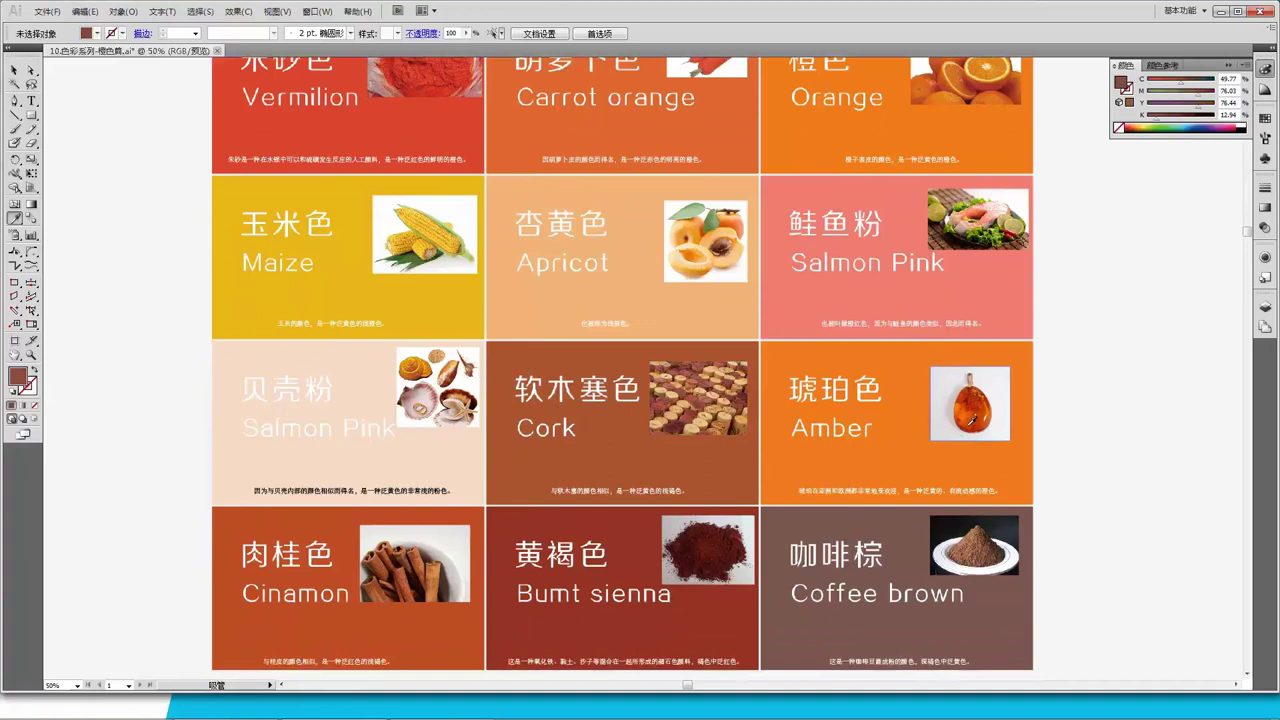
scroll(970, 421, "down", 3)
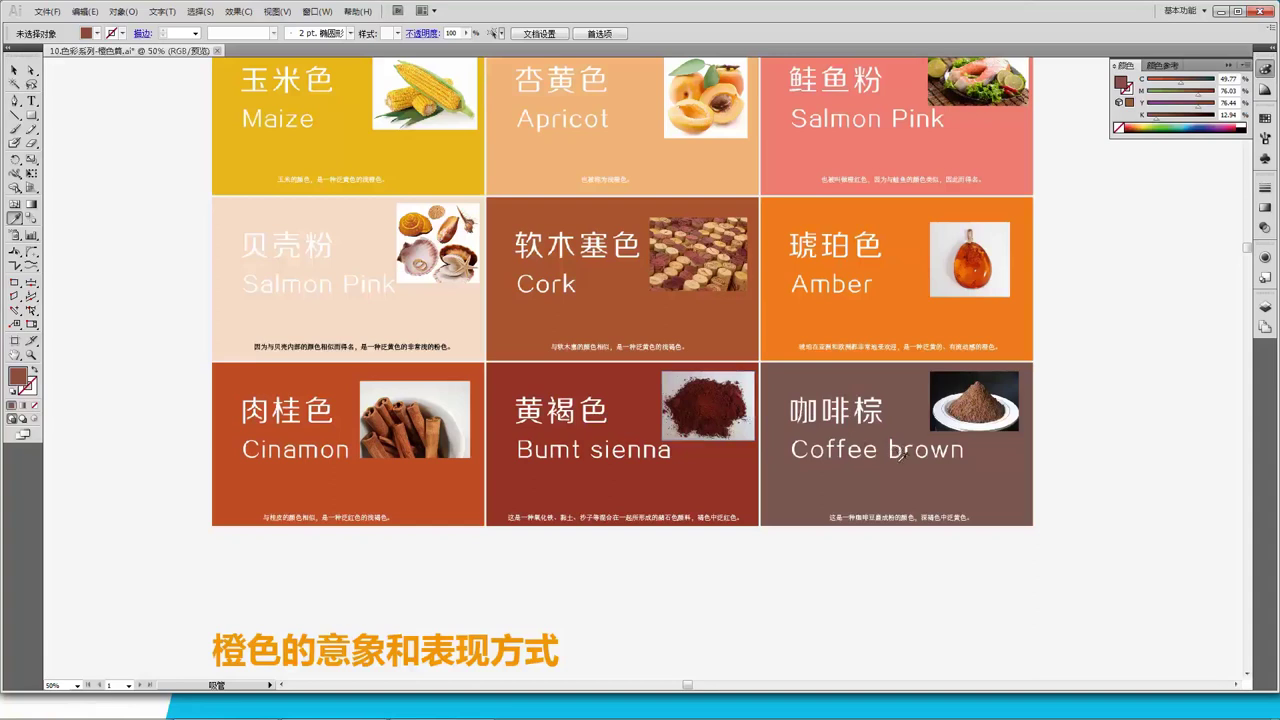
scroll(905, 452, "up", 1)
scroll(910, 440, "up", 2)
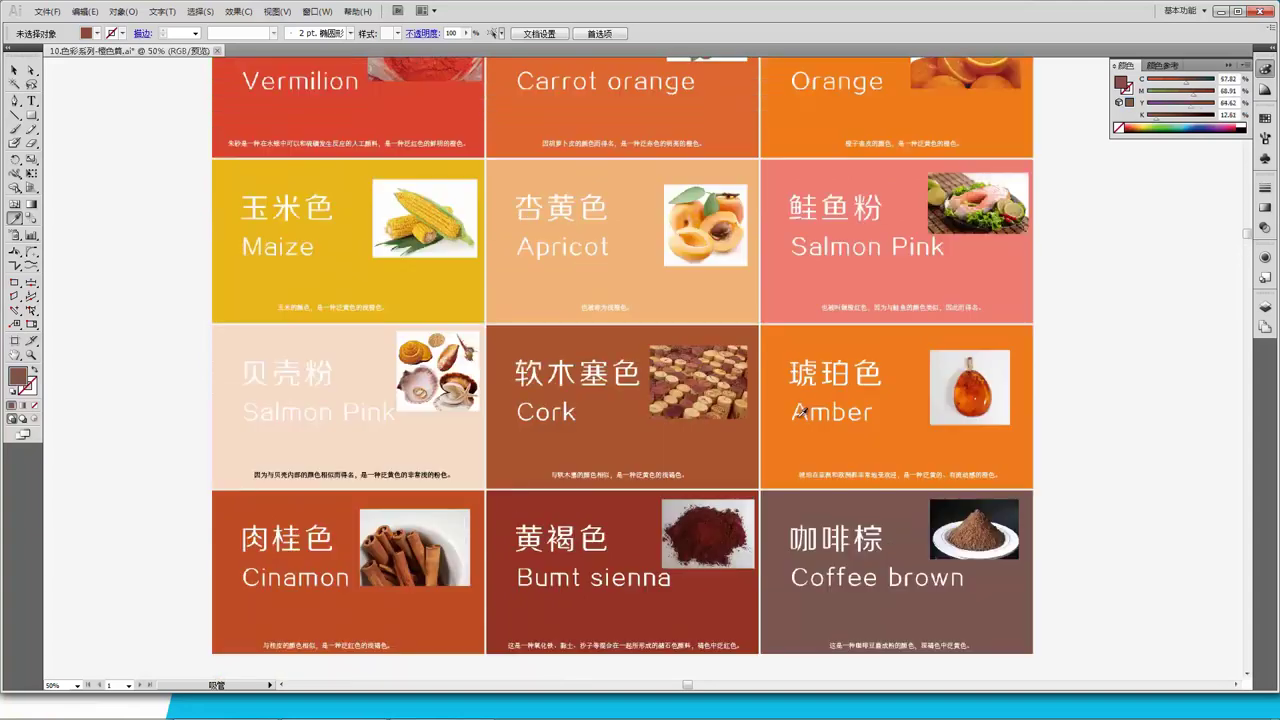
Step: Examine the whole grid of orange-family tiles and the paragraph under the heading 橙色的意象和表现方式
key("ctrl+minus")
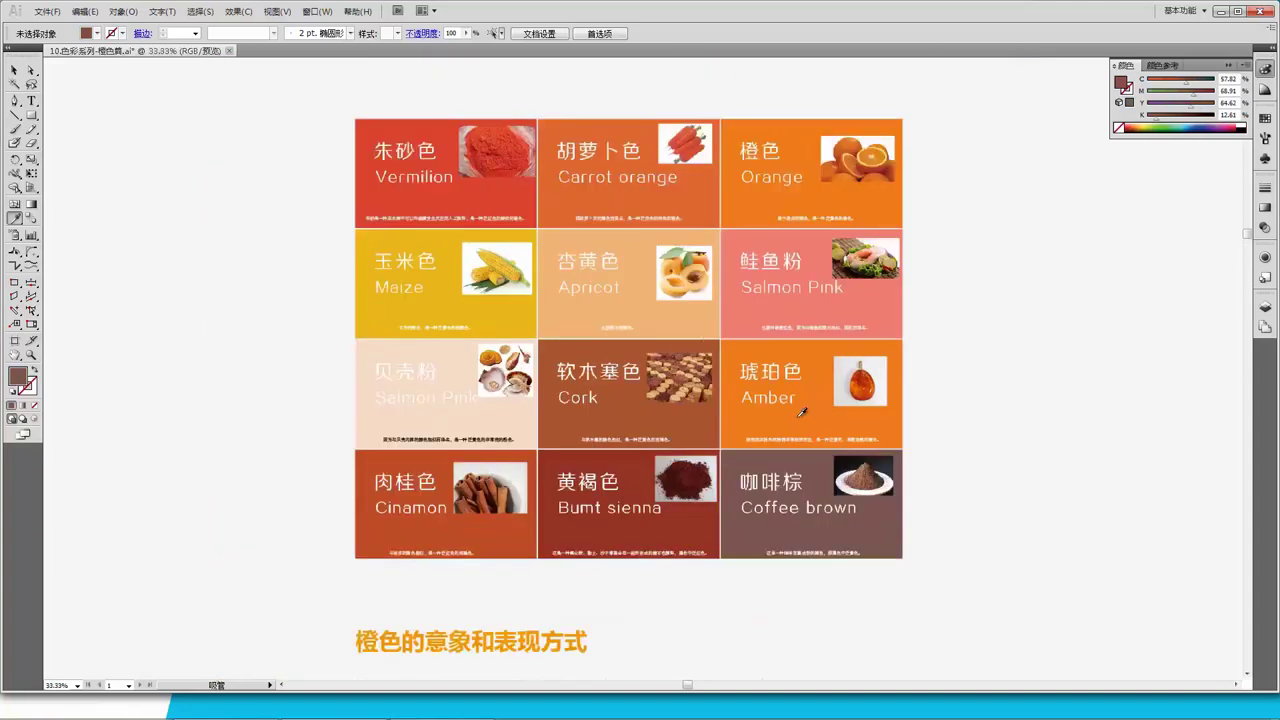
scroll(632, 336, "up", 1)
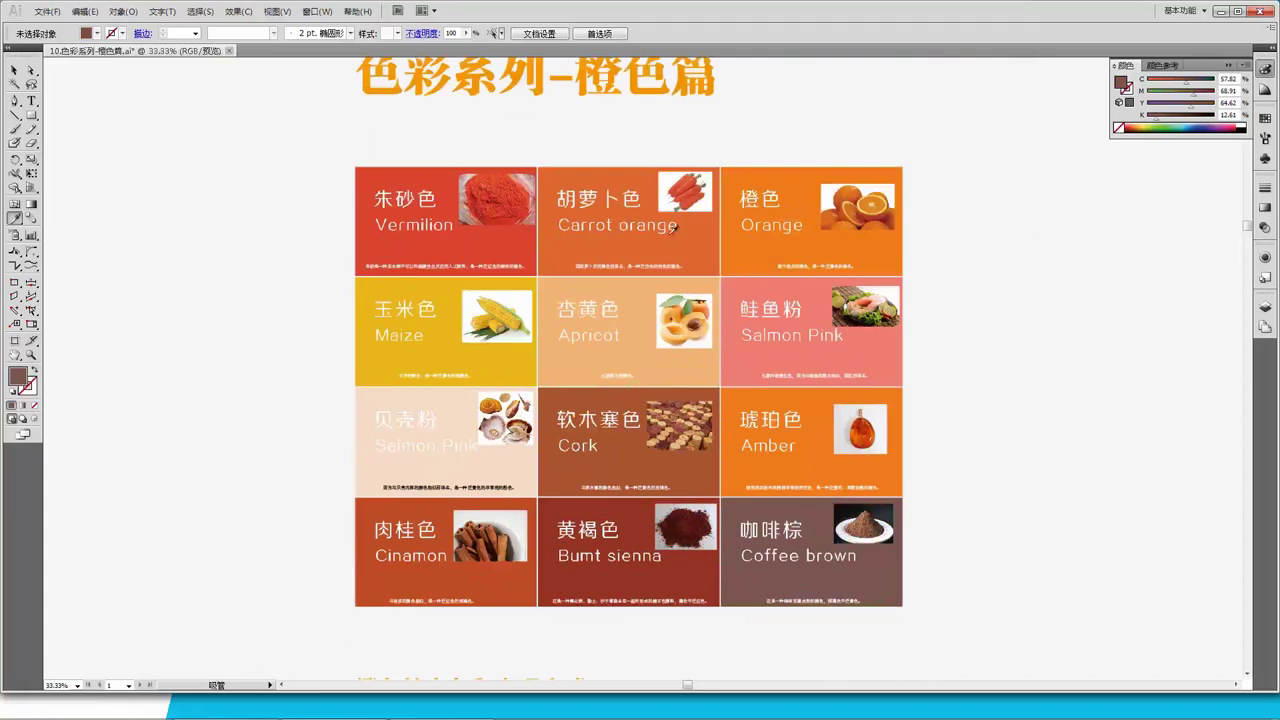
scroll(658, 318, "down", 2)
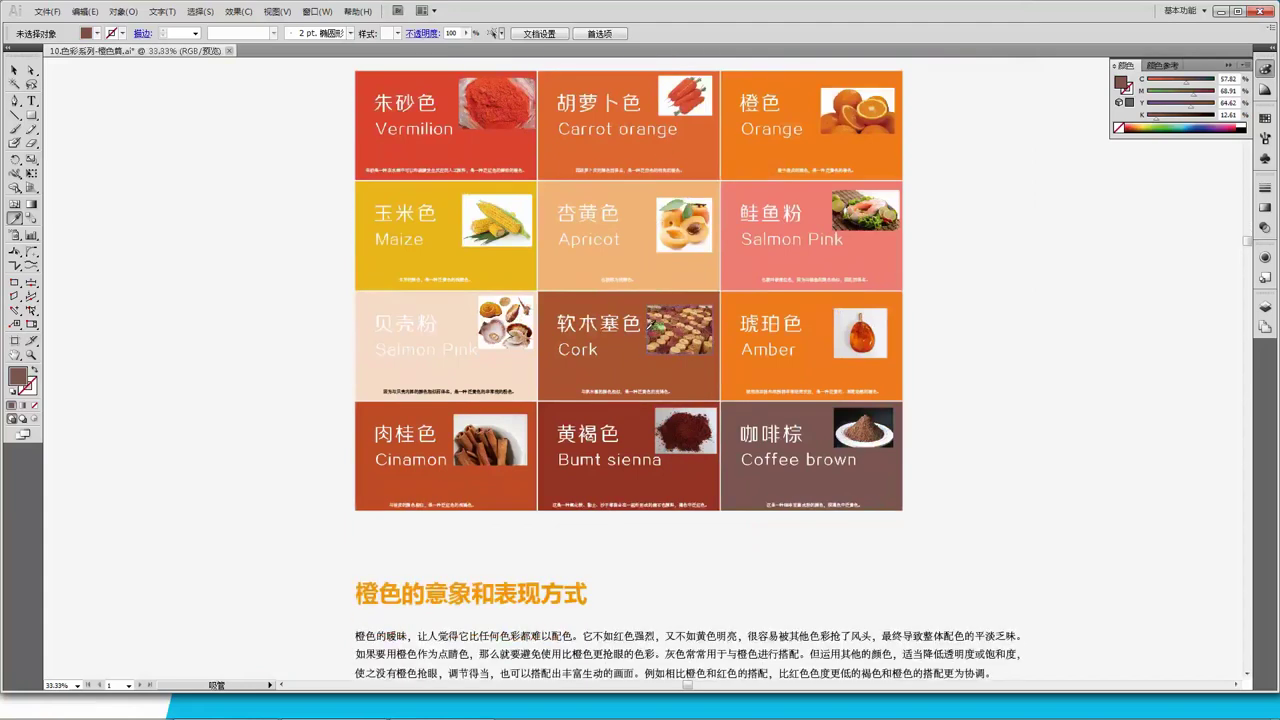
scroll(656, 318, "down", 1)
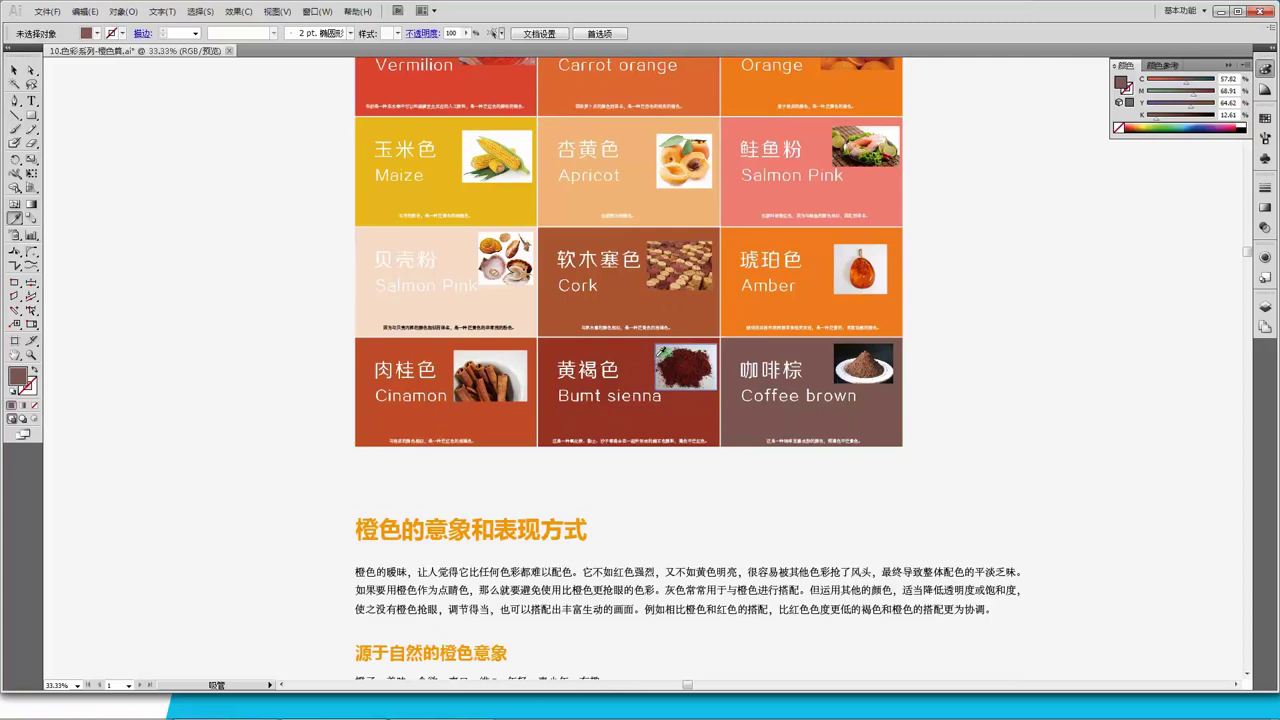
left_click(14, 70)
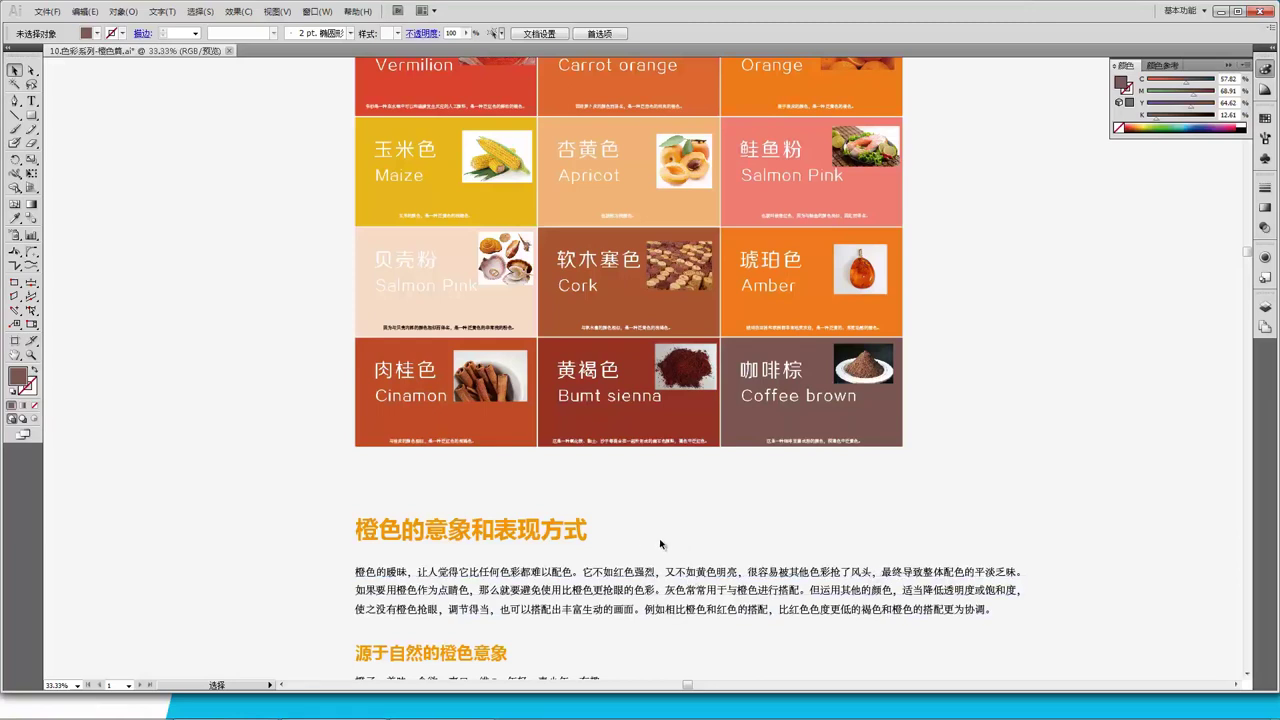
scroll(625, 546, "down", 1)
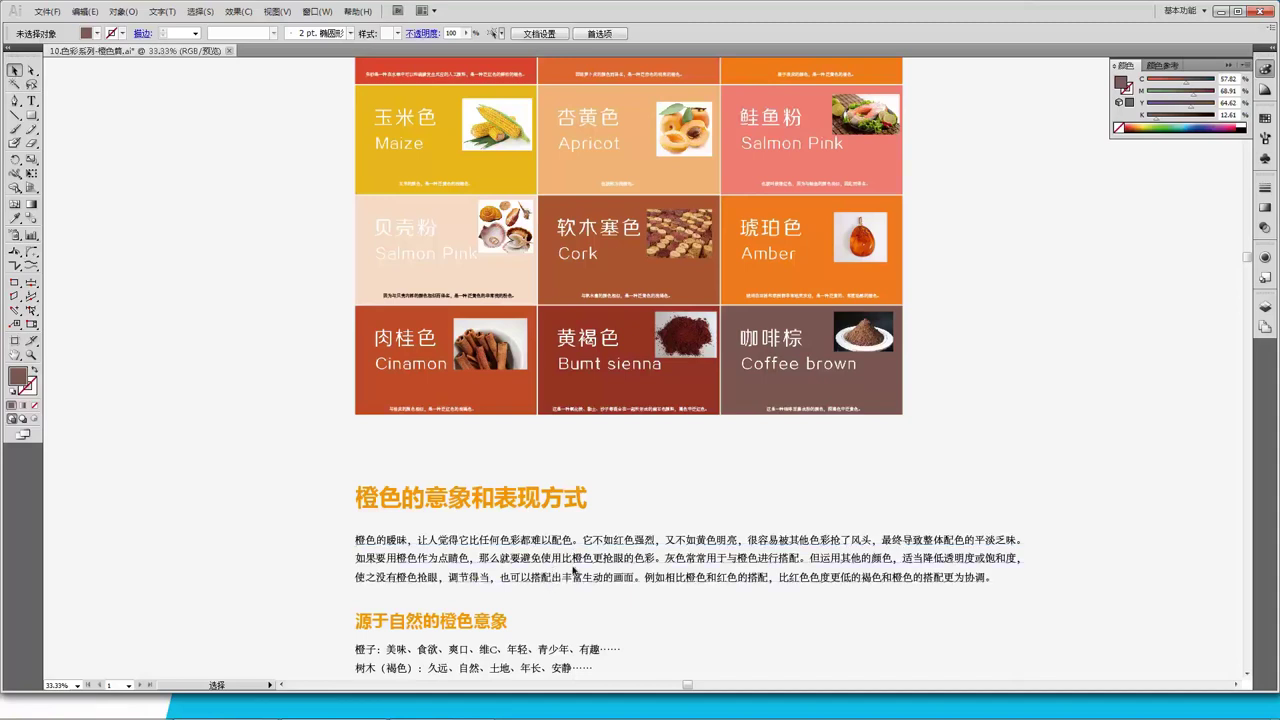
scroll(500, 482, "up", 1)
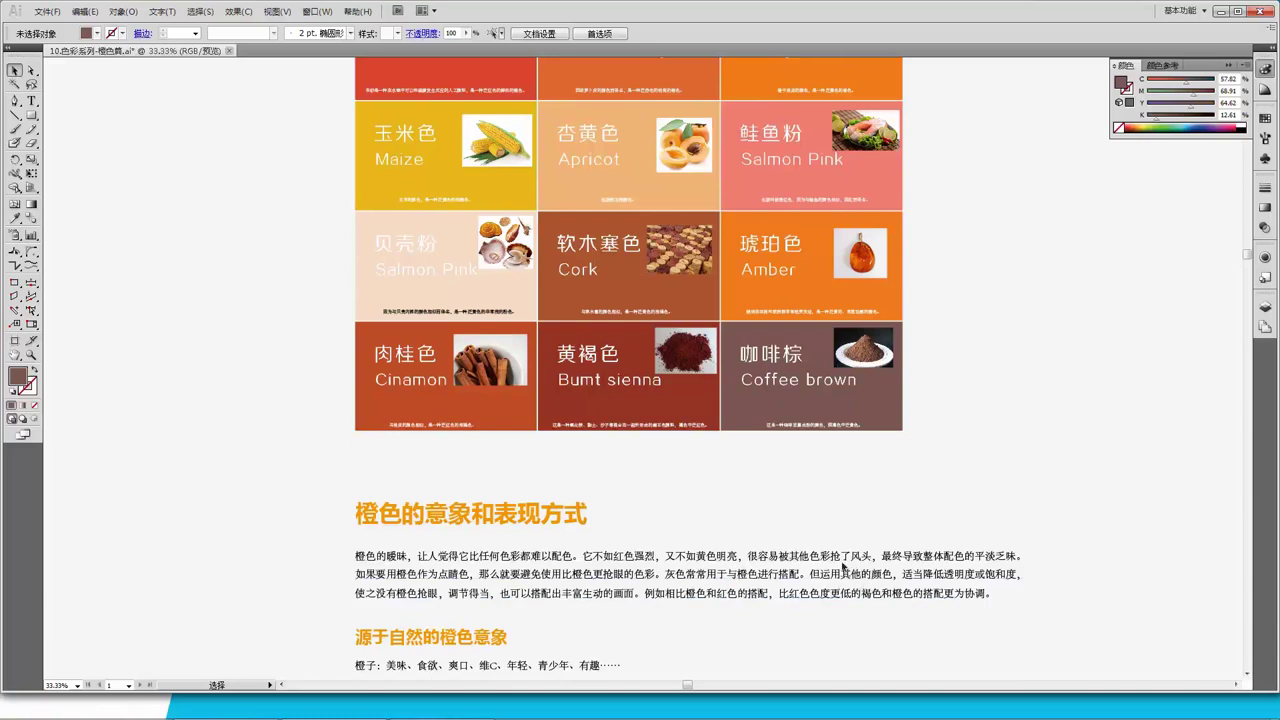
Step: Set the fill colour to the red BF3C2B with hue 8°, saturation 78% and brightness 75%
double_click(20, 380)
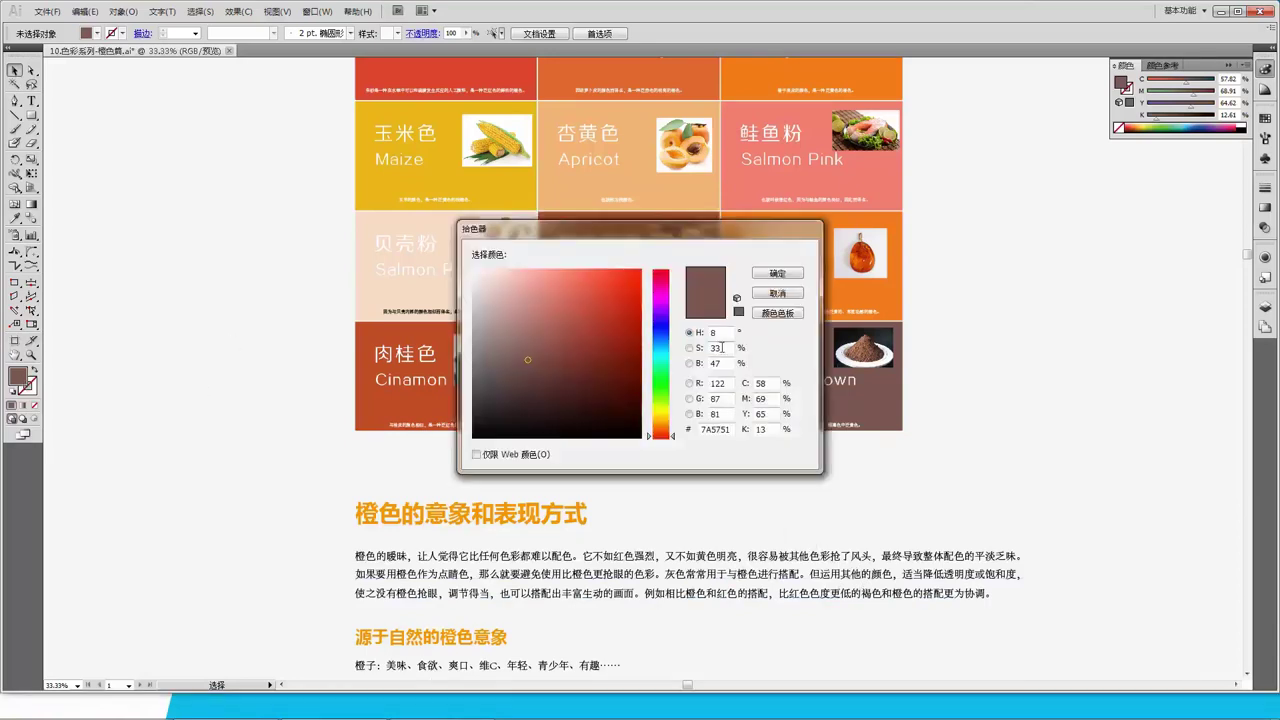
mouse_move(626, 314)
left_mouse_down()
mouse_move(611, 291)
mouse_move(606, 311)
left_mouse_up()
left_click(689, 348)
left_click(689, 363)
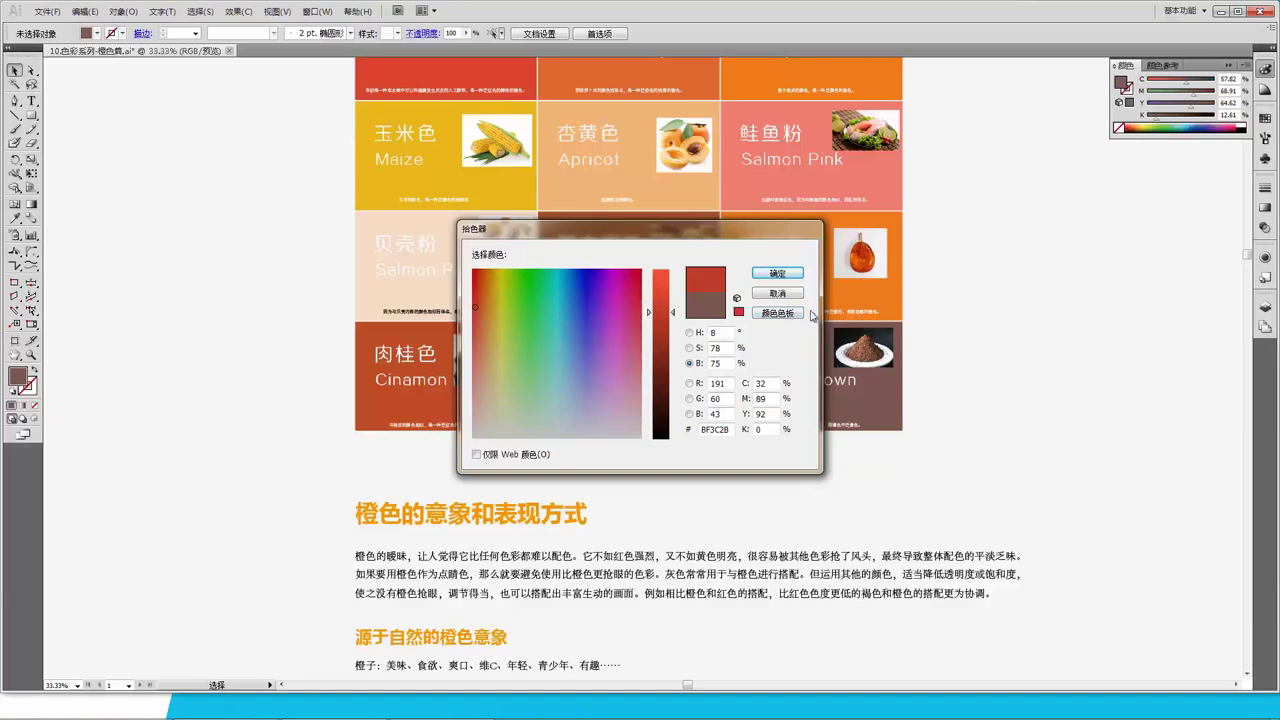
left_click_drag(758, 231, 406, 269)
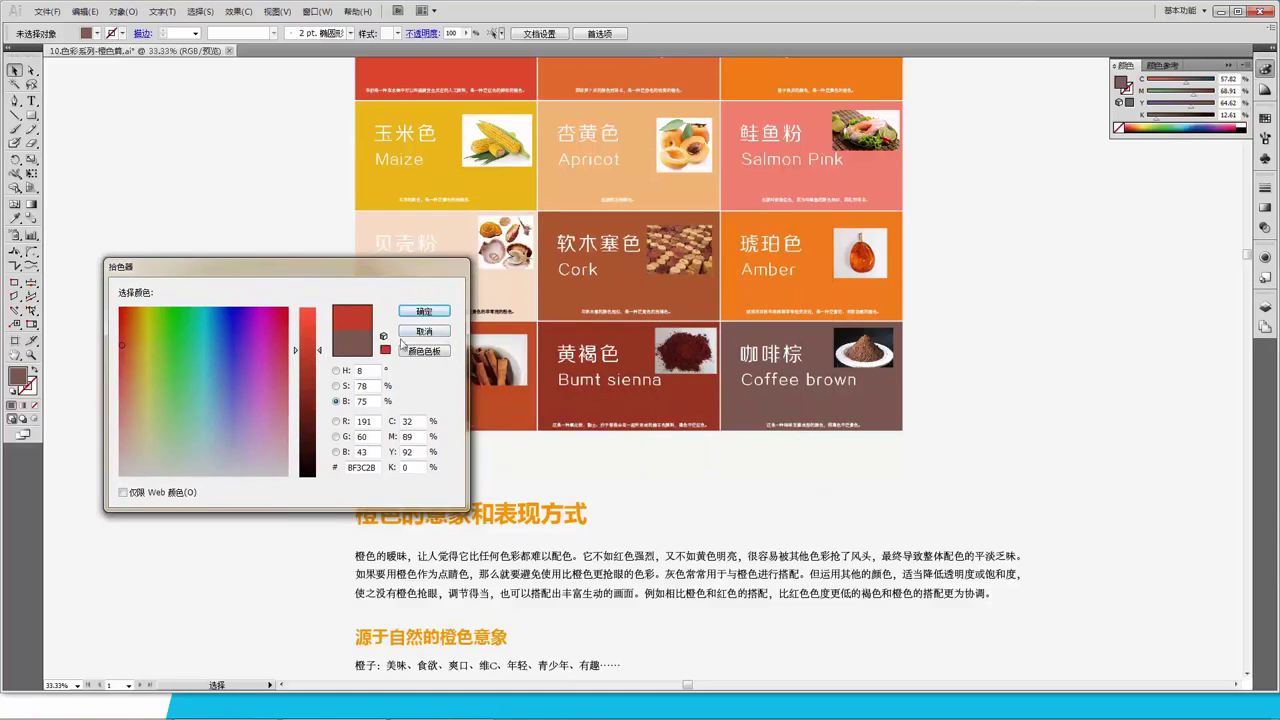
left_click(424, 314)
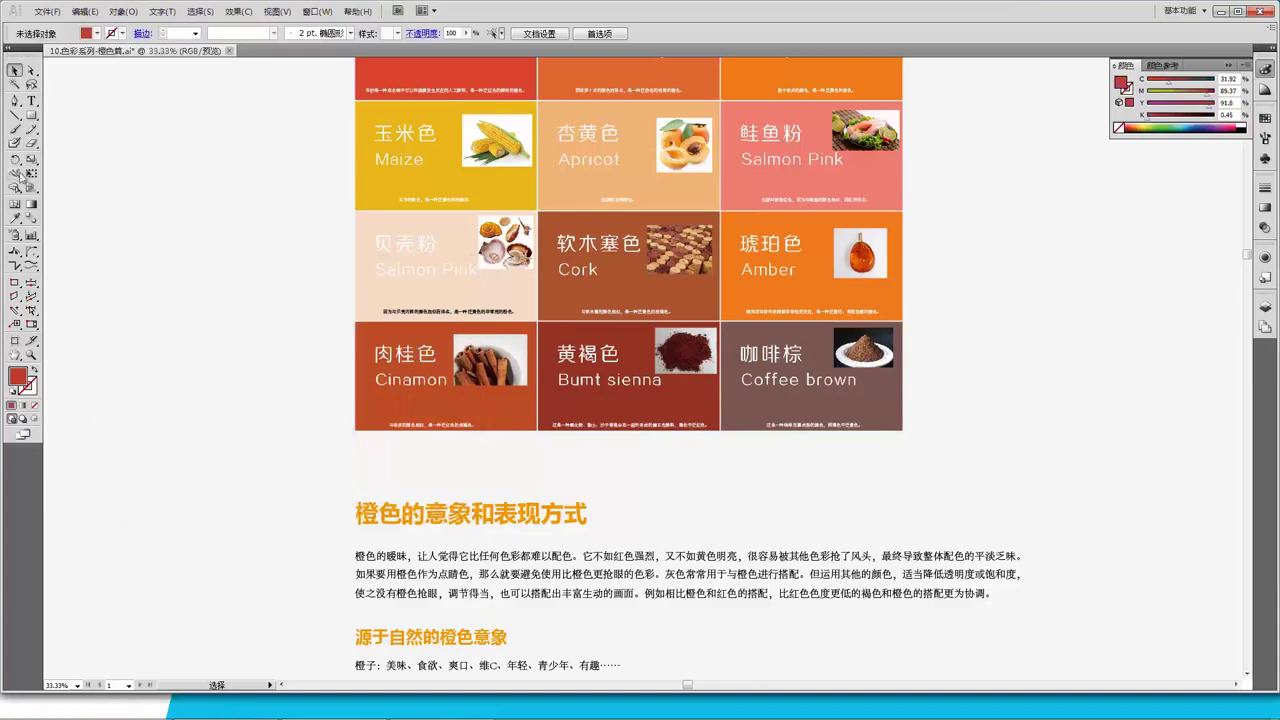
Step: Draw a red rectangle about 150 mm wide and 126 mm high beside the tile grid and place a copy against its right edge
left_click_drag(137, 296, 233, 377)
left_click(16, 71)
left_click_drag(224, 328, 321, 328)
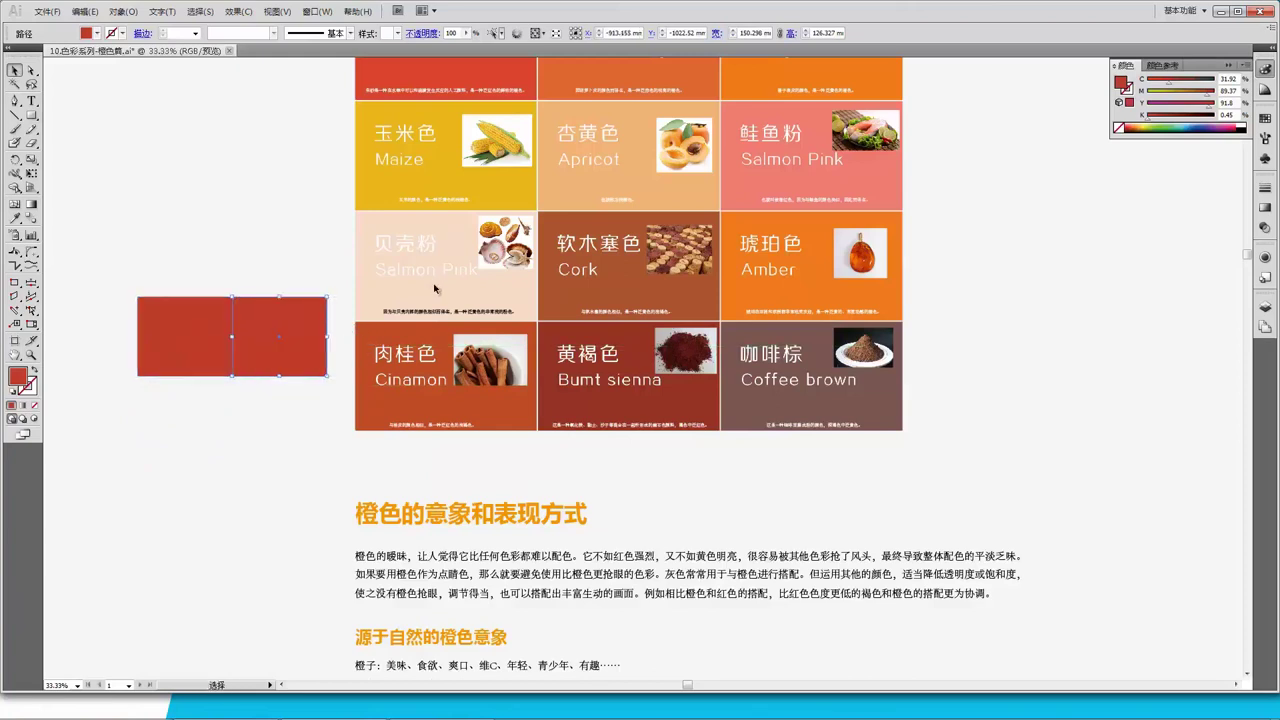
Step: Fill the copied rectangle with the orange of the heading 橙色的意象和表现方式, sampled with the Eyedropper
key("i")
left_click(497, 510)
left_click(20, 74)
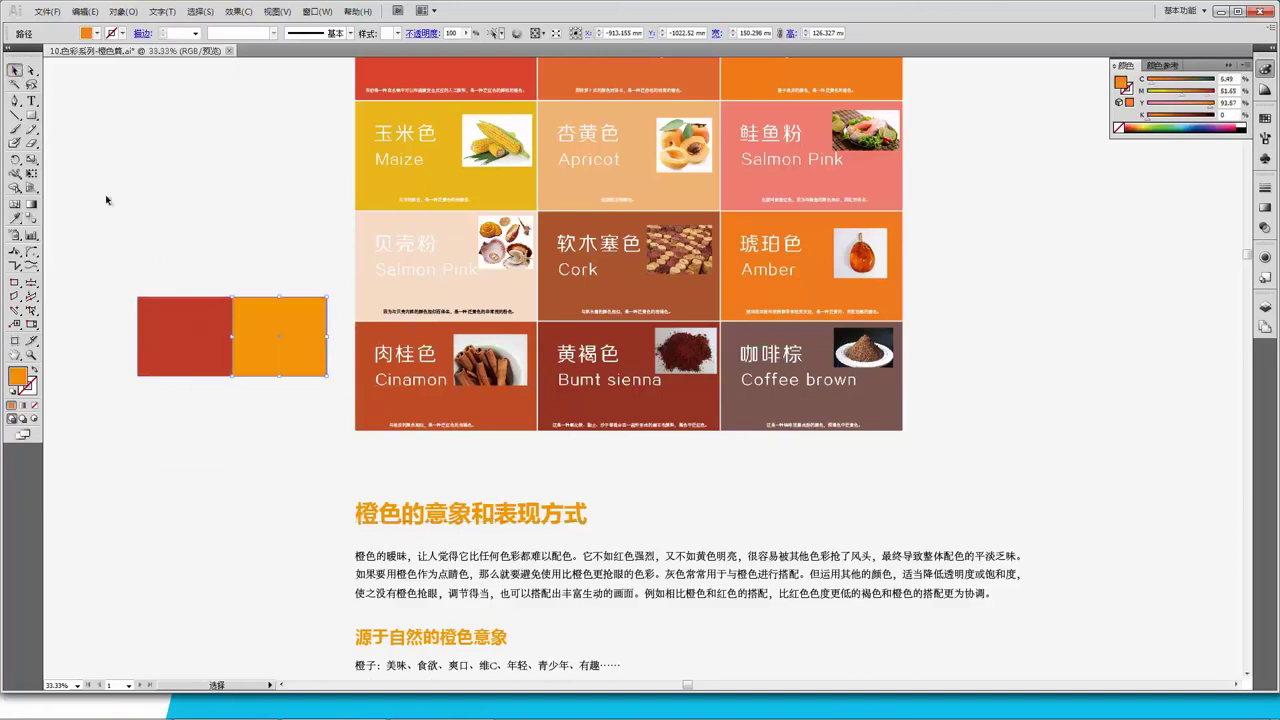
Step: Move both rectangles down and to the left, and stretch the orange one rightwards to roughly twice its width
left_click_drag(310, 423, 155, 487)
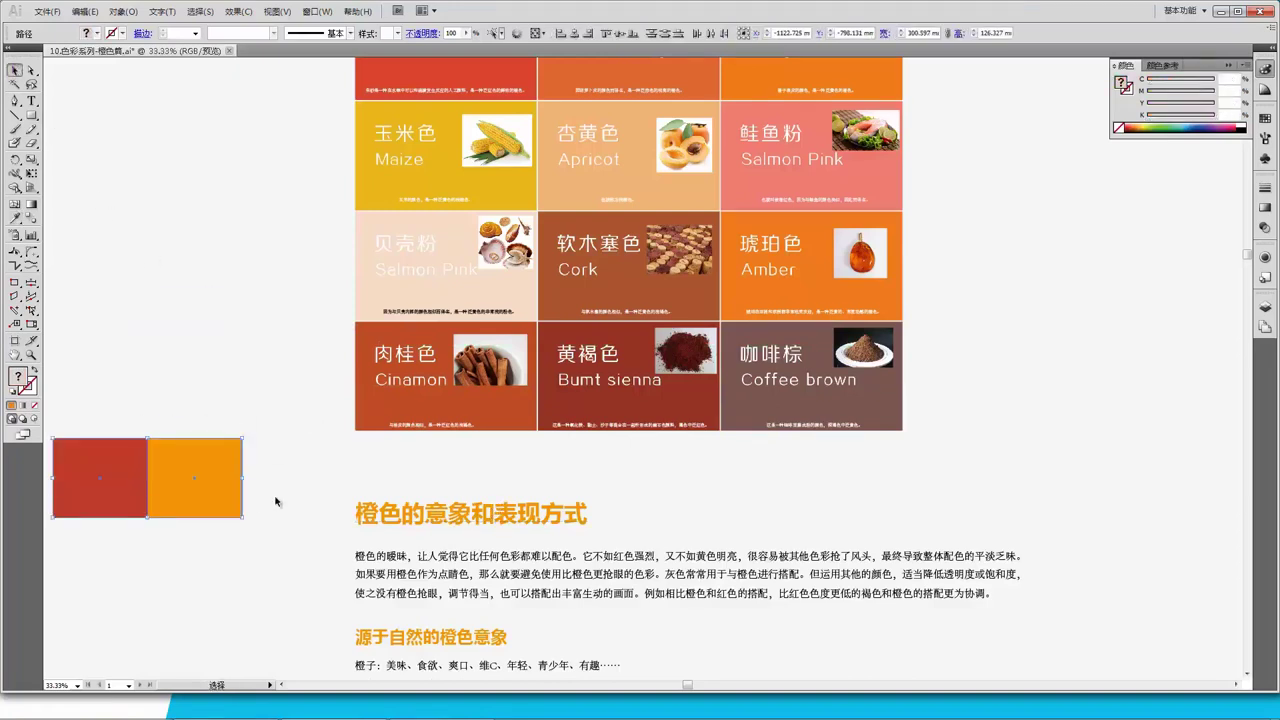
left_click(253, 497)
left_click(238, 480)
left_click_drag(242, 478, 346, 494)
key("ctrl+z")
left_click_drag(245, 483, 349, 490)
left_click(357, 443)
Step: Place a copy of the red rectangle at the orange one's right end and fill the copy with the brighter red CC3A2F
left_click_drag(115, 471, 418, 481)
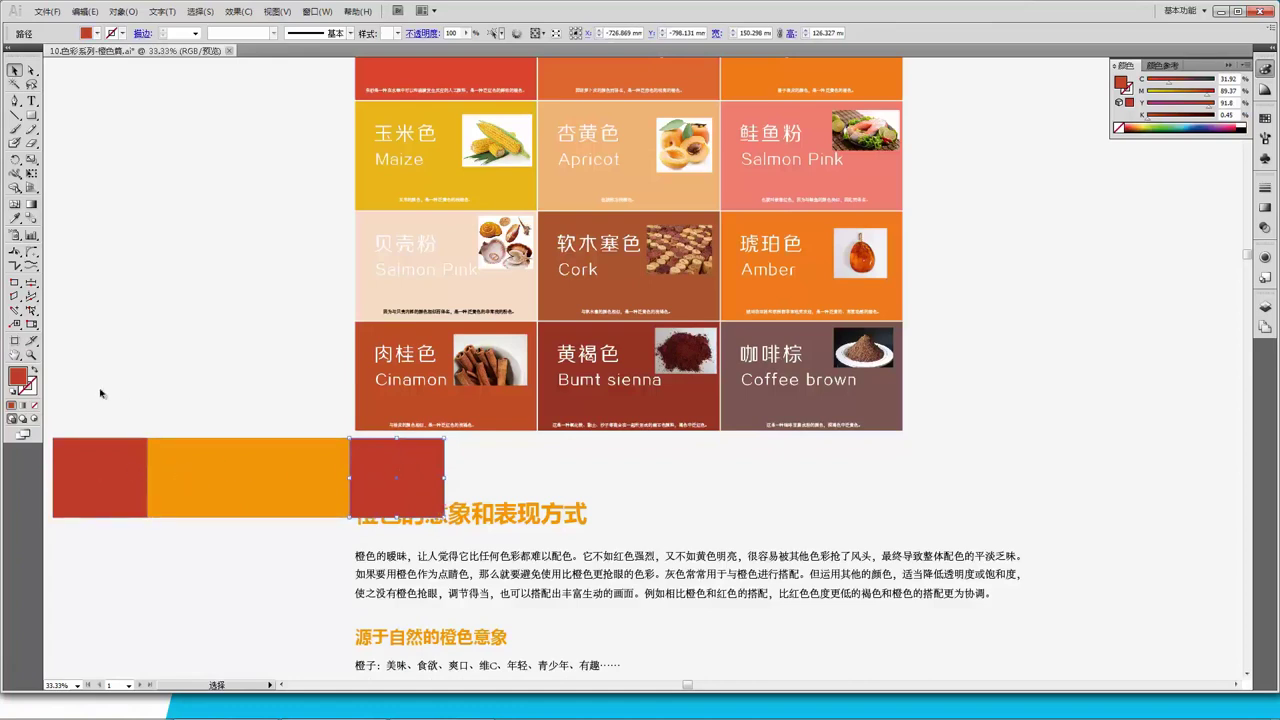
double_click(18, 376)
left_click_drag(684, 229, 272, 127)
left_click_drag(247, 192, 246, 196)
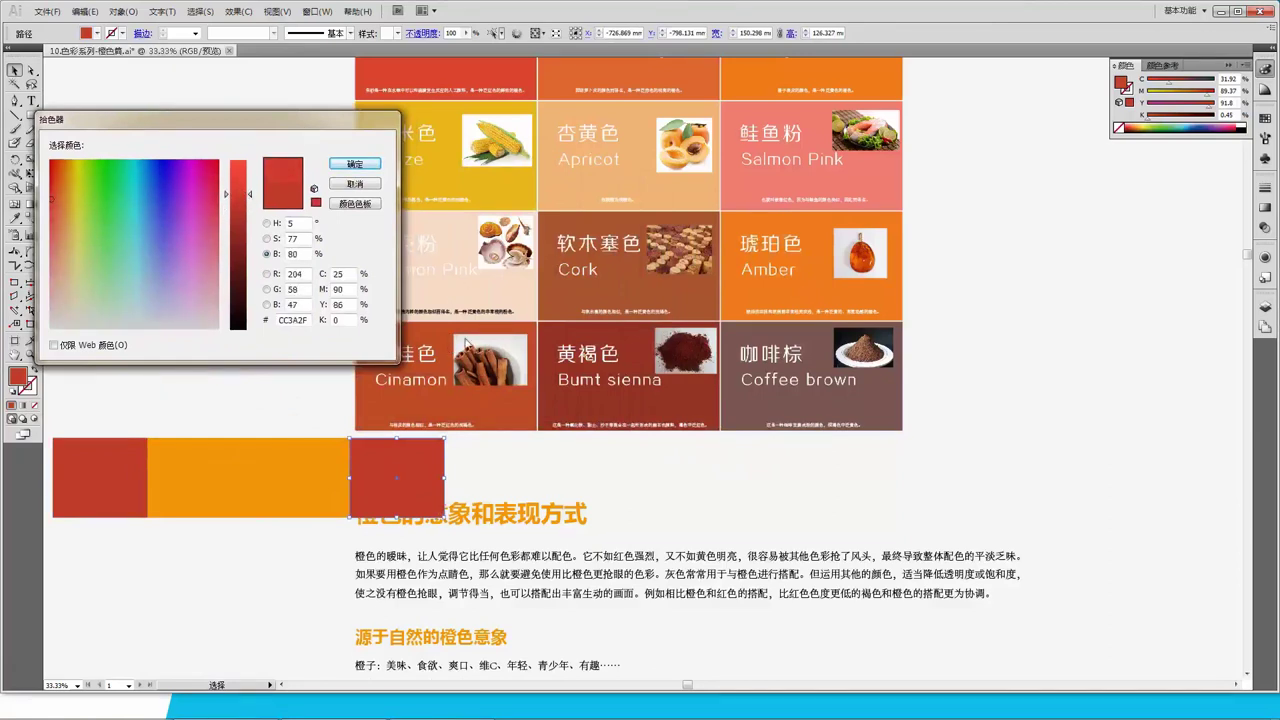
left_click(366, 164)
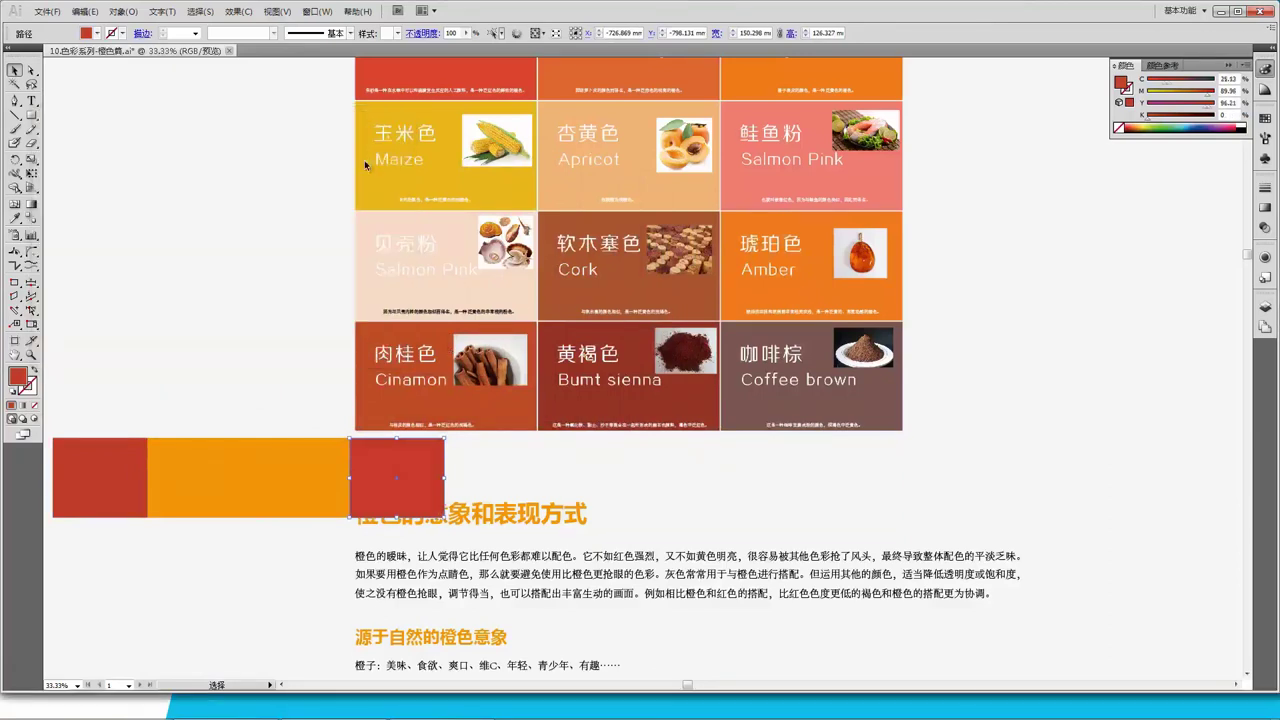
Step: Move the row of three rectangles off the heading into the empty area left of the tile grid
left_click(511, 479)
scroll(331, 509, "down", 1)
scroll(331, 509, "down", 3)
left_click(283, 428)
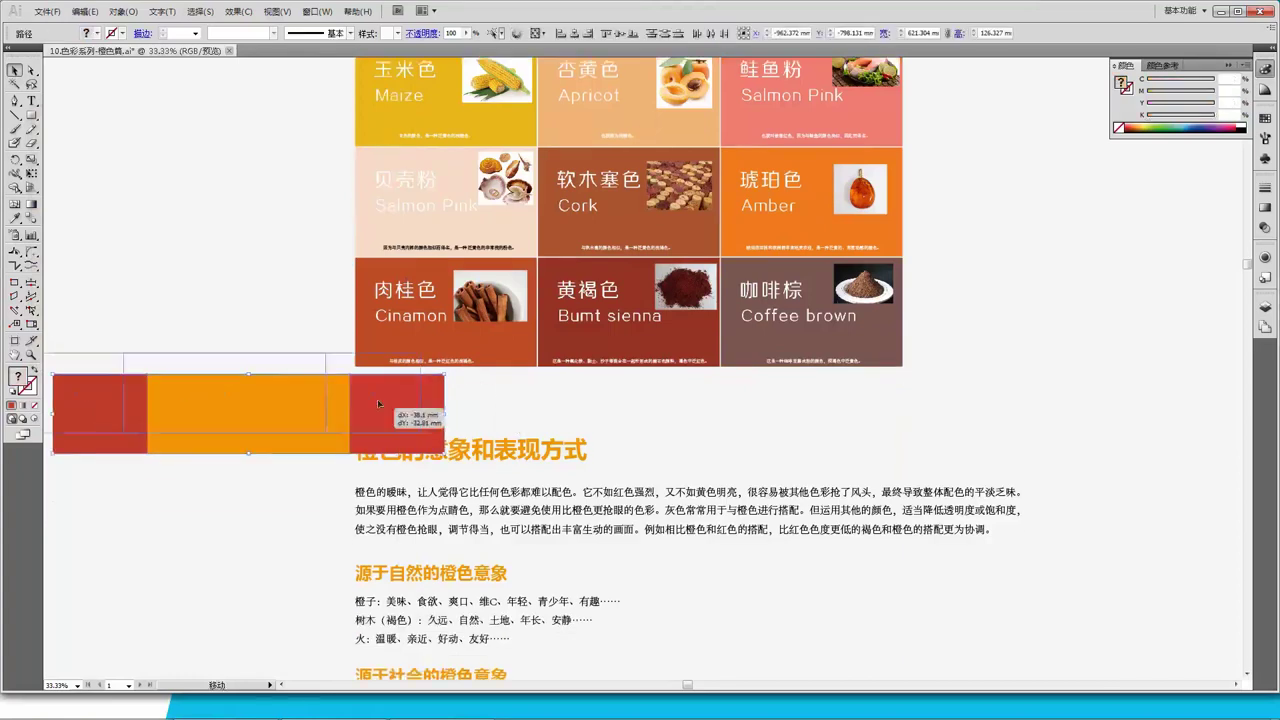
left_click_drag(405, 425, 280, 260)
left_click_drag(433, 402, 585, 417)
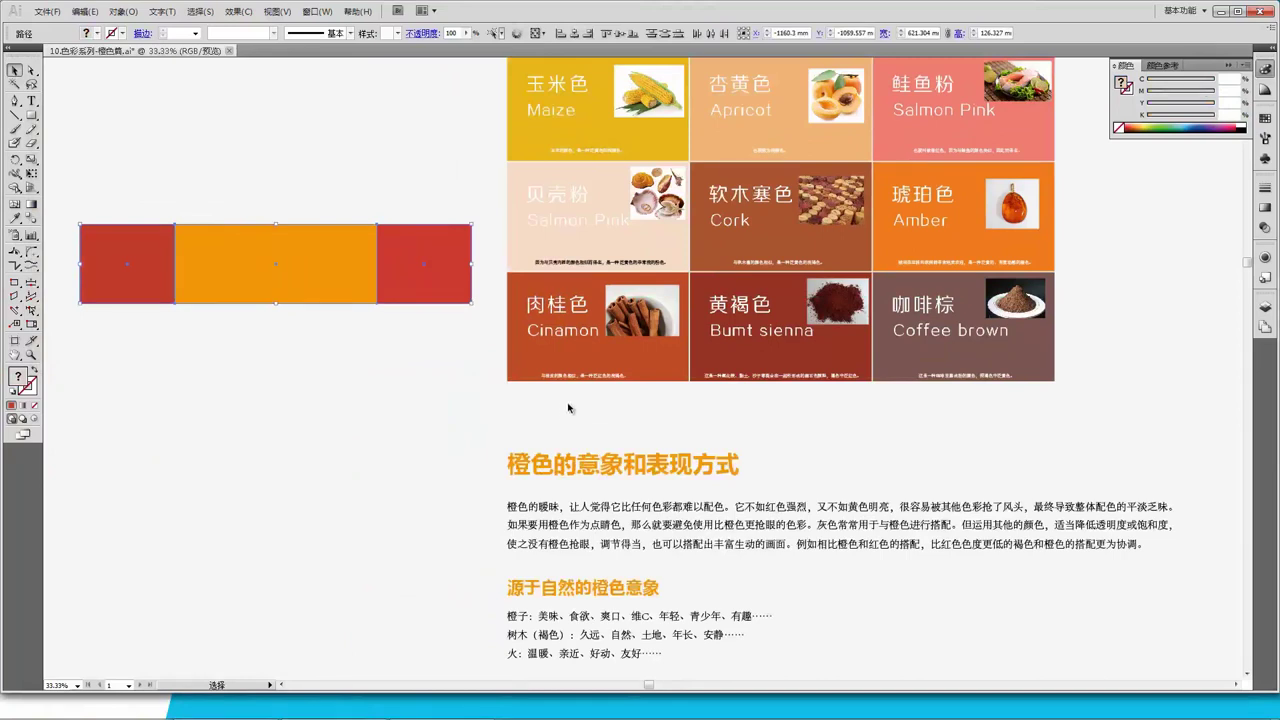
Step: Narrow the row of rectangles from its right end, leaving the right red one less than half as wide as the left one
left_click_drag(470, 299, 401, 268)
left_click(445, 280)
left_click(425, 318)
scroll(430, 320, "down", 2)
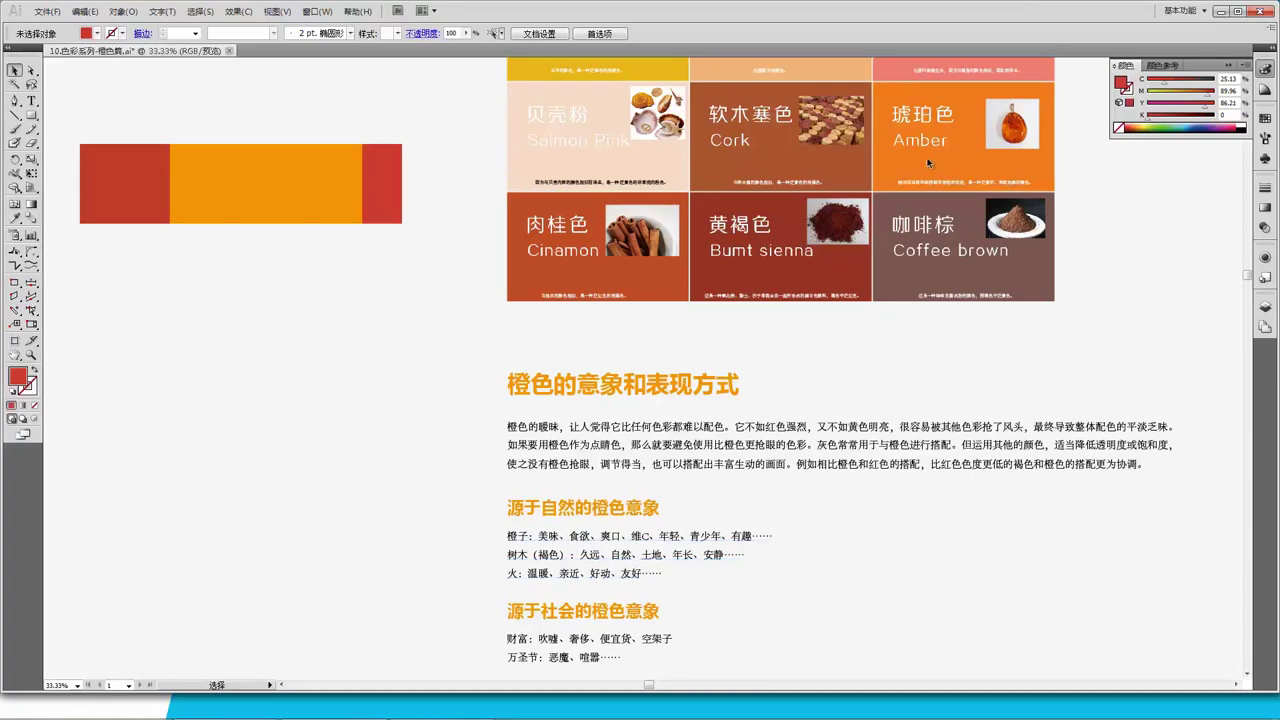
Step: Lower the saturation of the middle orange rectangle's fill to 78%, giving EFA335
left_click(337, 214)
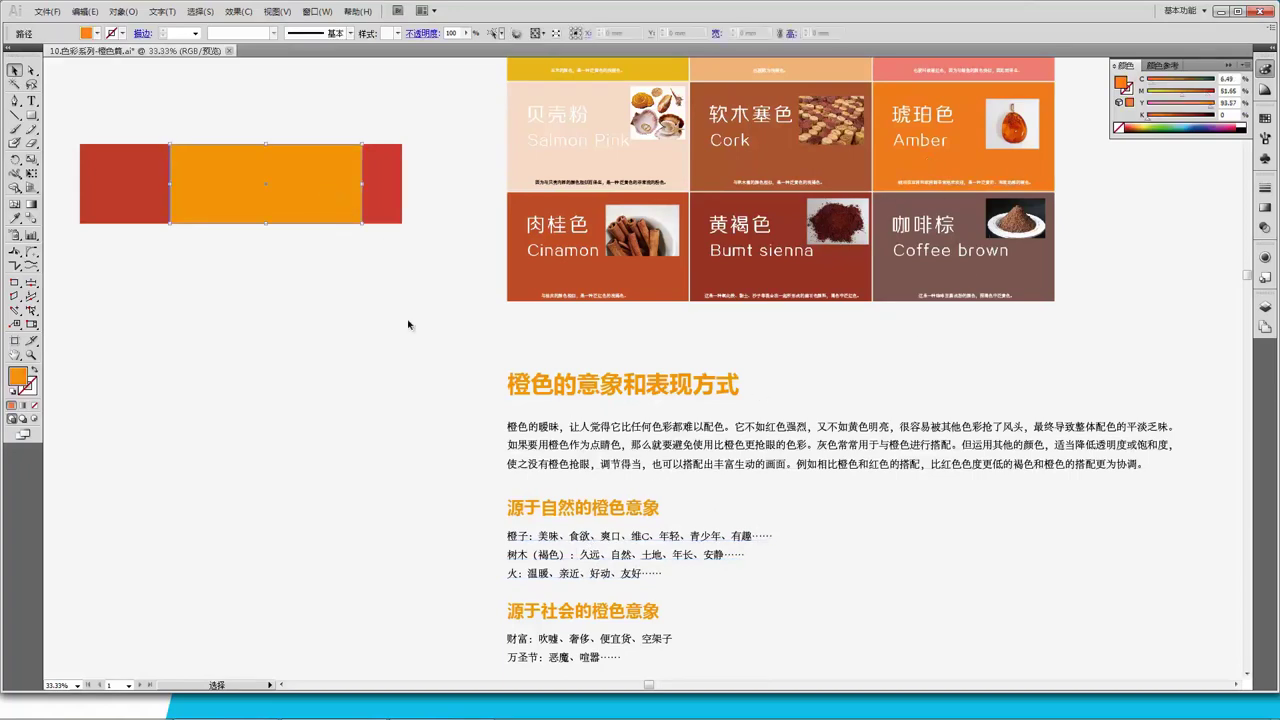
left_click(386, 296)
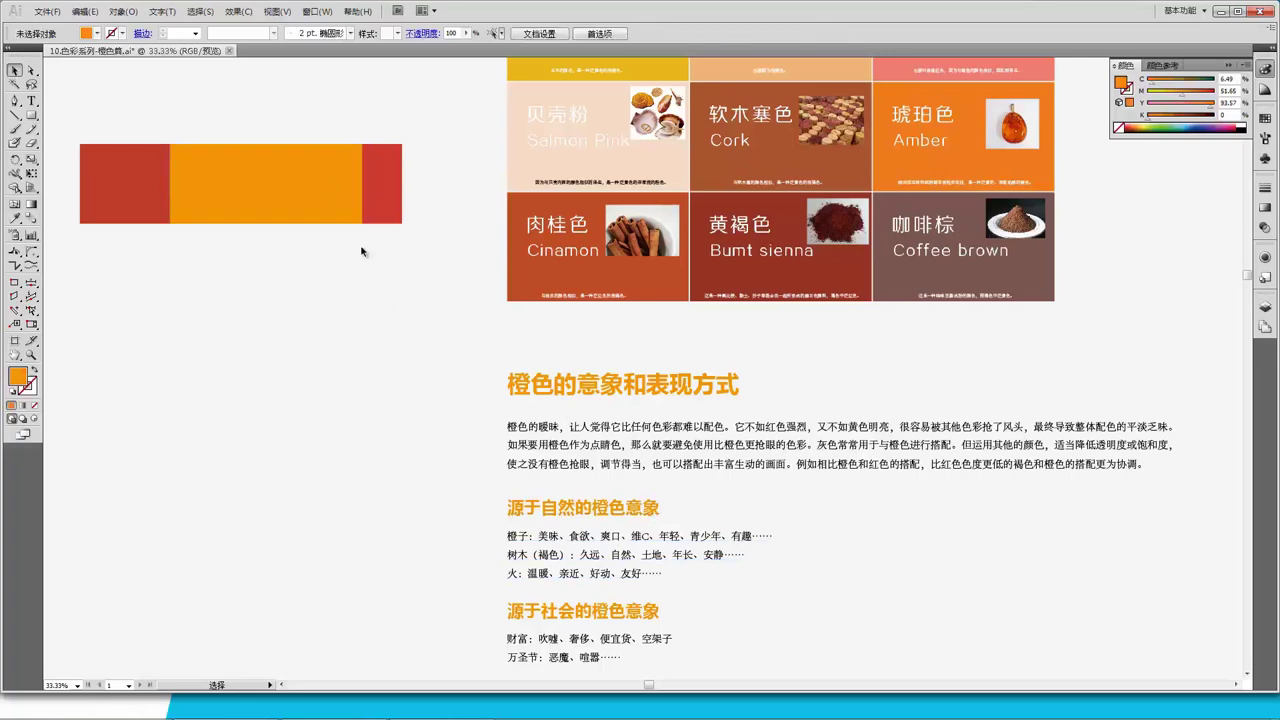
left_click_drag(404, 246, 84, 151)
left_click(339, 202)
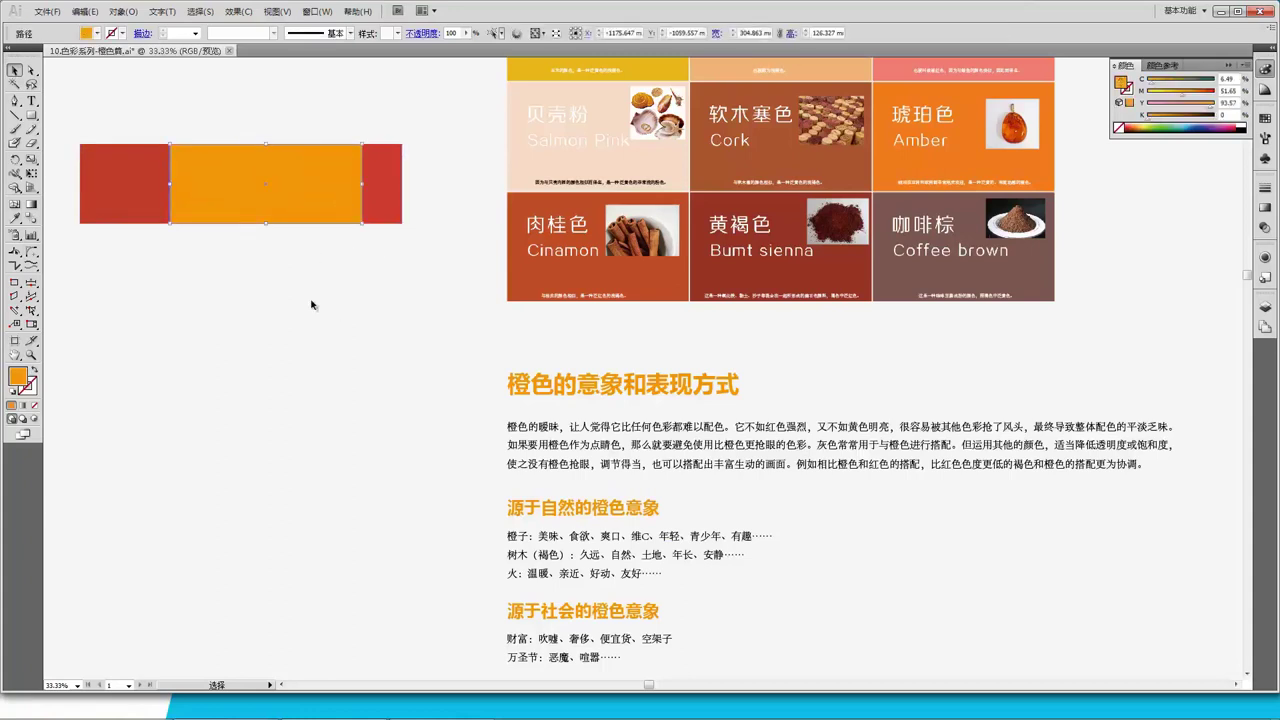
double_click(19, 377)
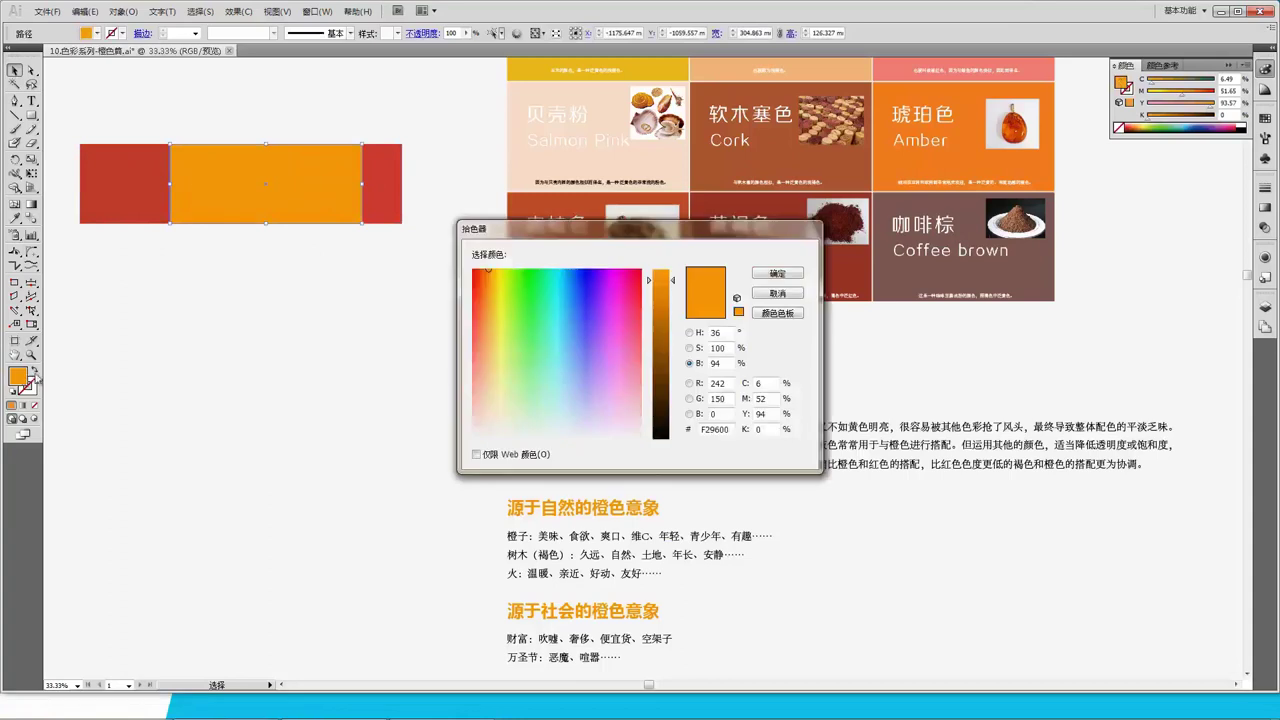
left_click(690, 348)
left_click_drag(676, 276, 675, 306)
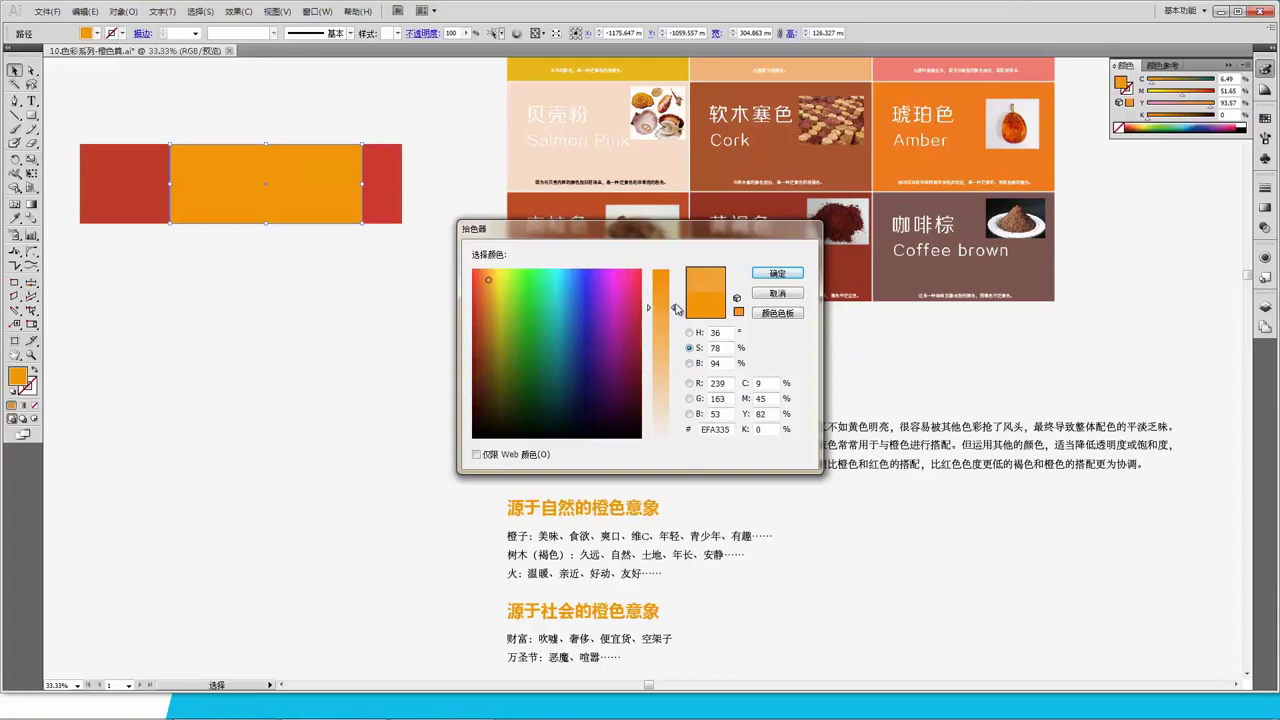
left_click(772, 275)
left_click(386, 286)
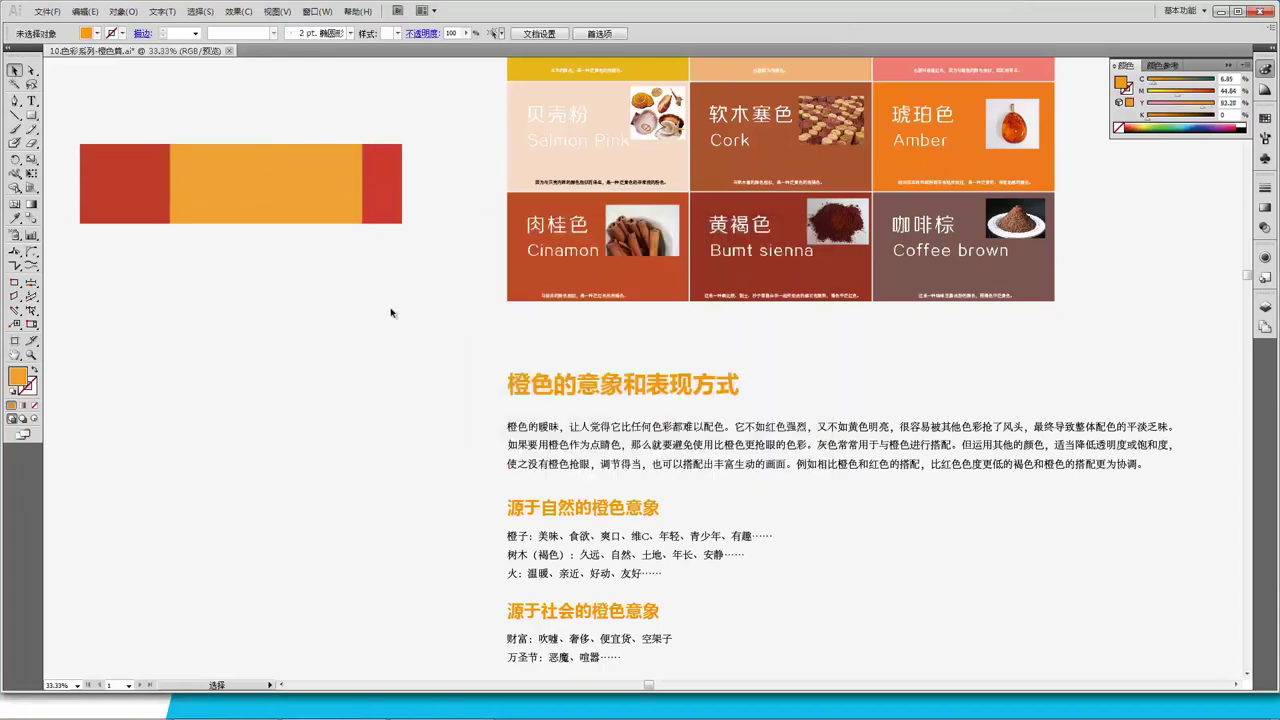
Step: Read the section on orange's imagery and expression, including its natural and social associations, down to the four colour circles
scroll(630, 478, "down", 1)
scroll(620, 530, "down", 3)
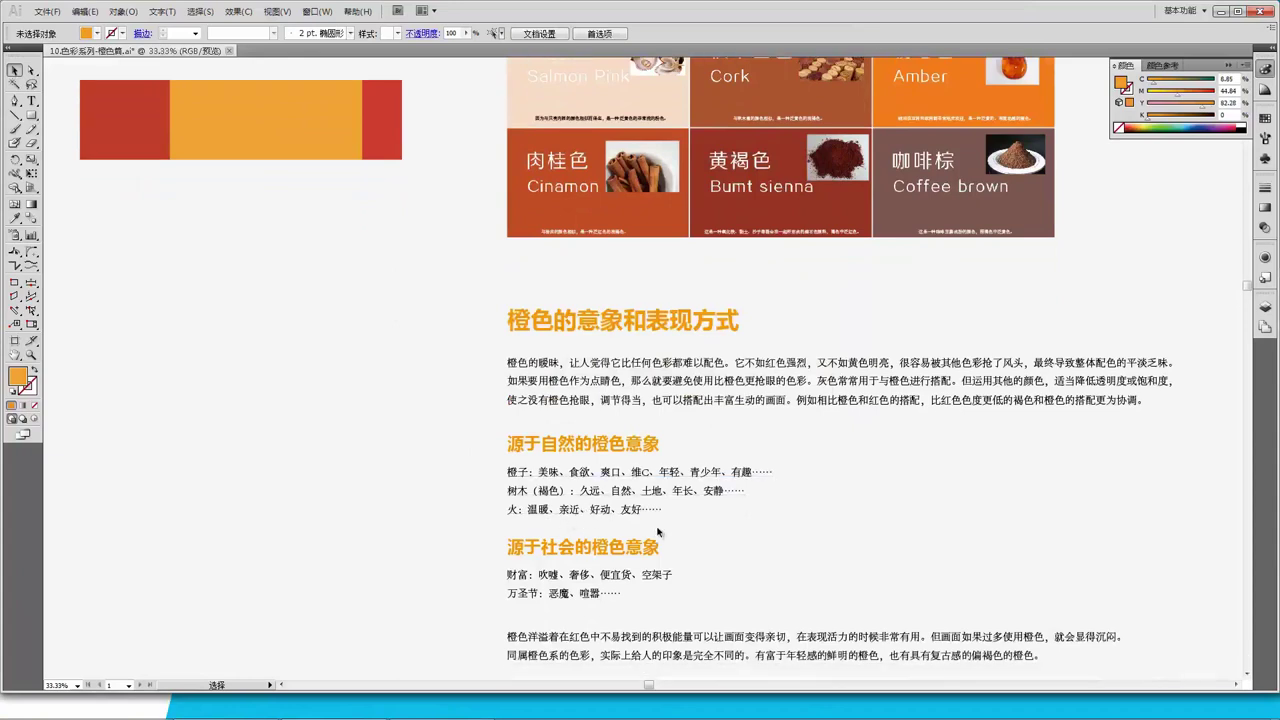
scroll(700, 516, "down", 2)
scroll(731, 492, "down", 2)
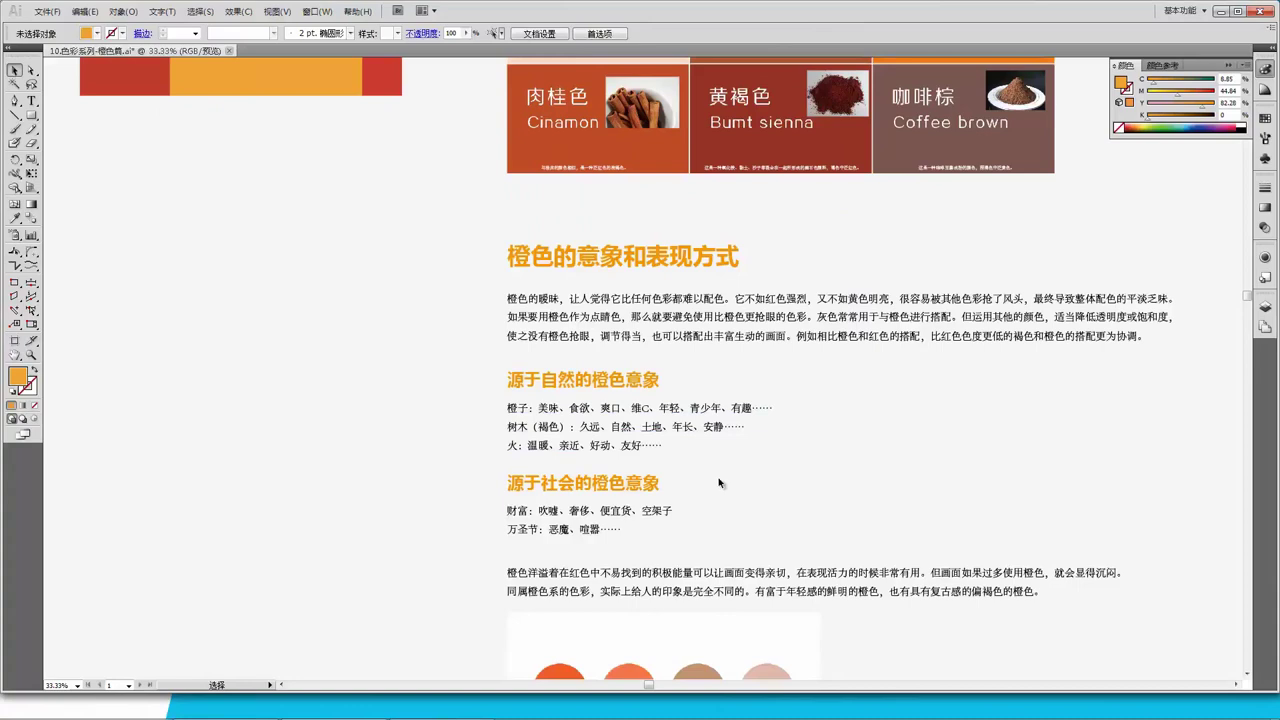
scroll(710, 484, "down", 2)
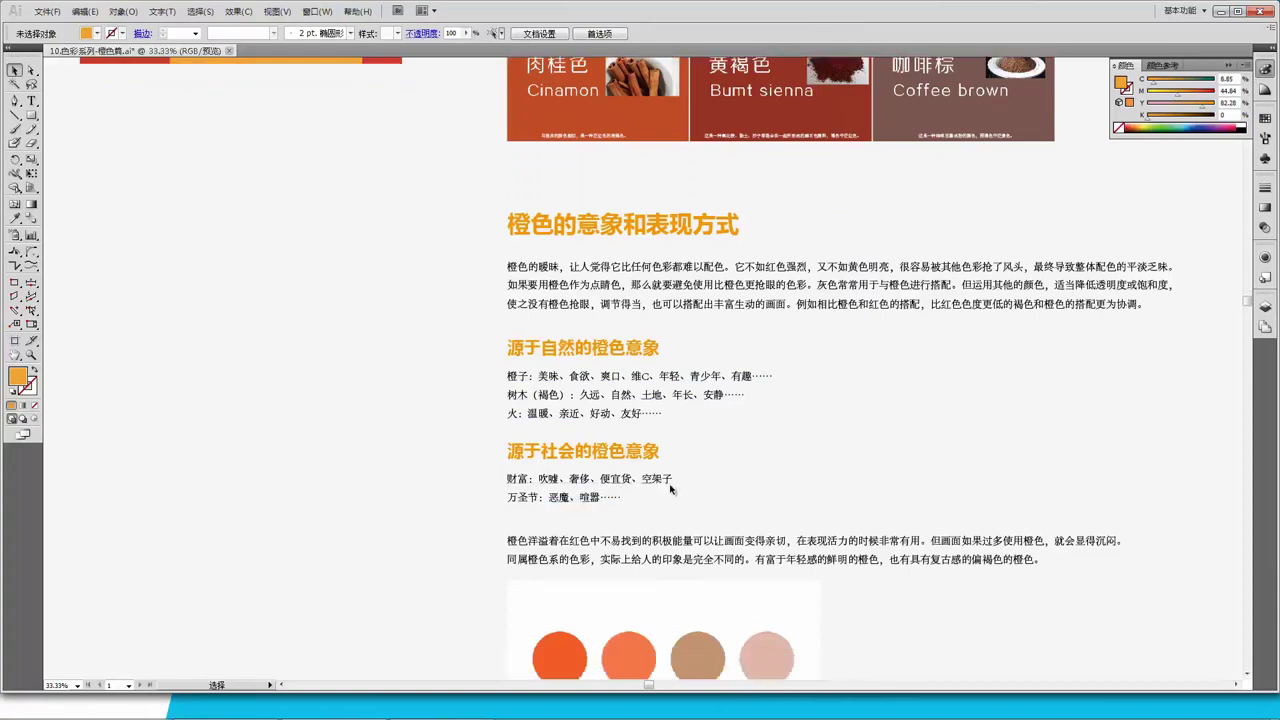
scroll(680, 485, "down", 1)
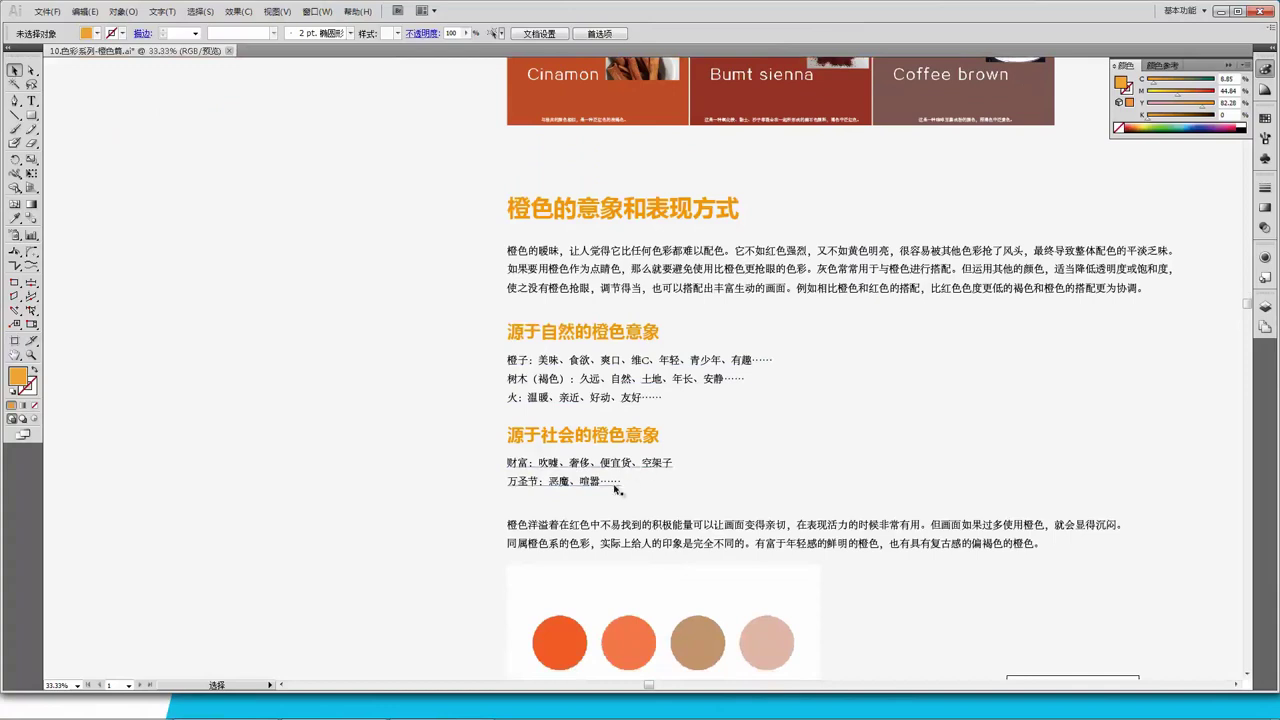
scroll(628, 480, "down", 2)
scroll(640, 476, "down", 3)
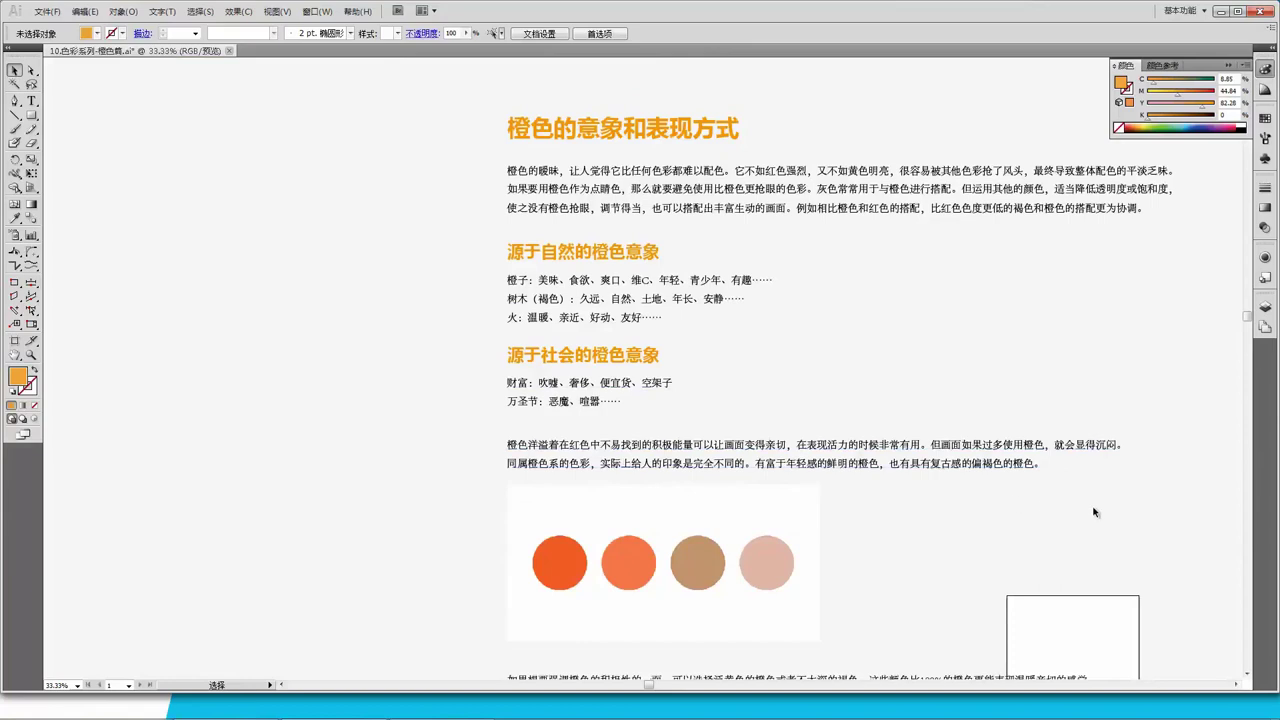
scroll(411, 341, "up", 2)
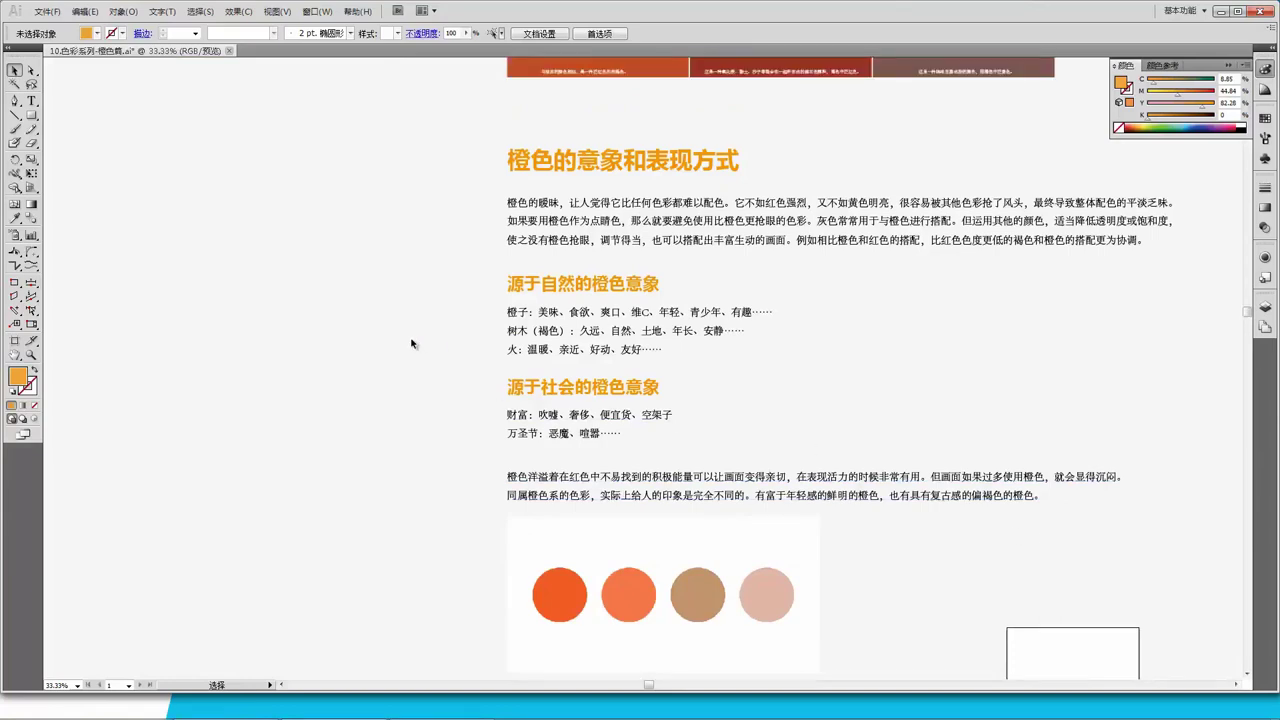
scroll(411, 340, "up", 1)
scroll(411, 340, "down", 1)
scroll(416, 338, "up", 1)
Step: Move the orange rectangle out from between the two red ones into the empty area below them, and deselect it
left_click(315, 94)
left_click_drag(315, 94, 318, 328)
left_click(331, 378)
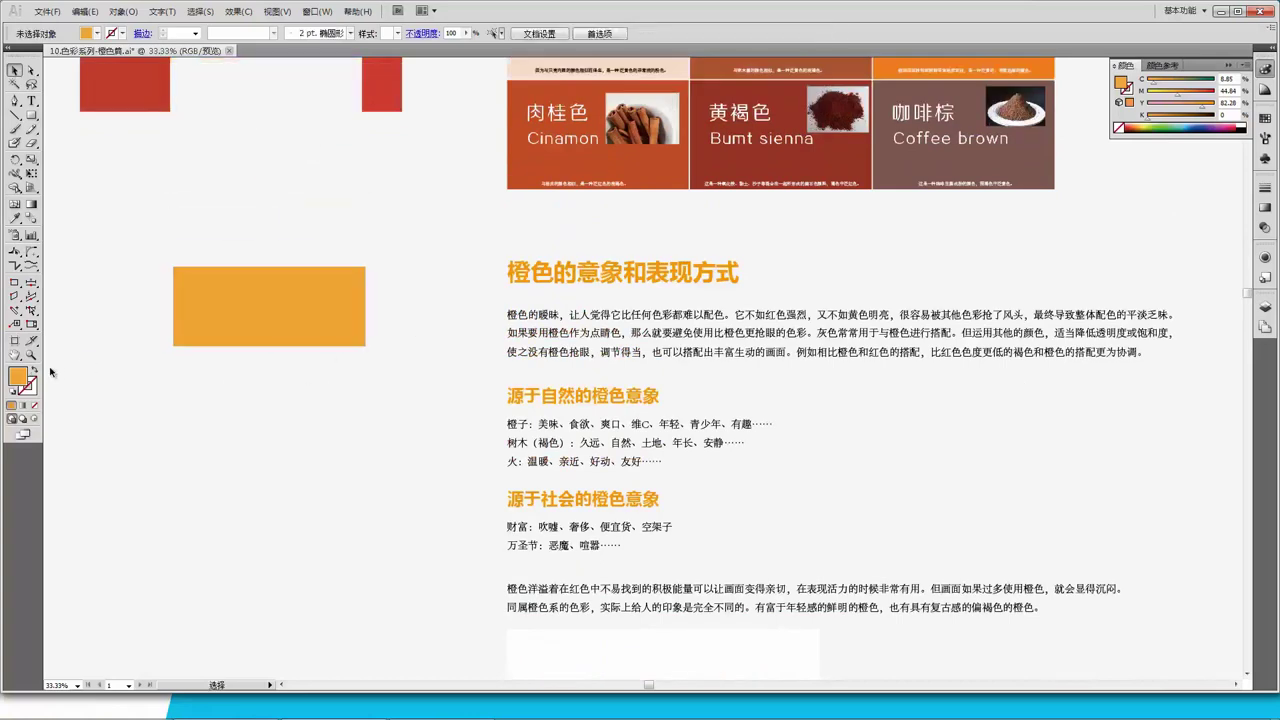
Step: Try to change the current fill colour to white, FFFFFF
double_click(18, 376)
mouse_move(500, 300)
left_mouse_down()
mouse_move(515, 282)
mouse_move(475, 246)
left_mouse_up()
left_click_drag(673, 310, 669, 437)
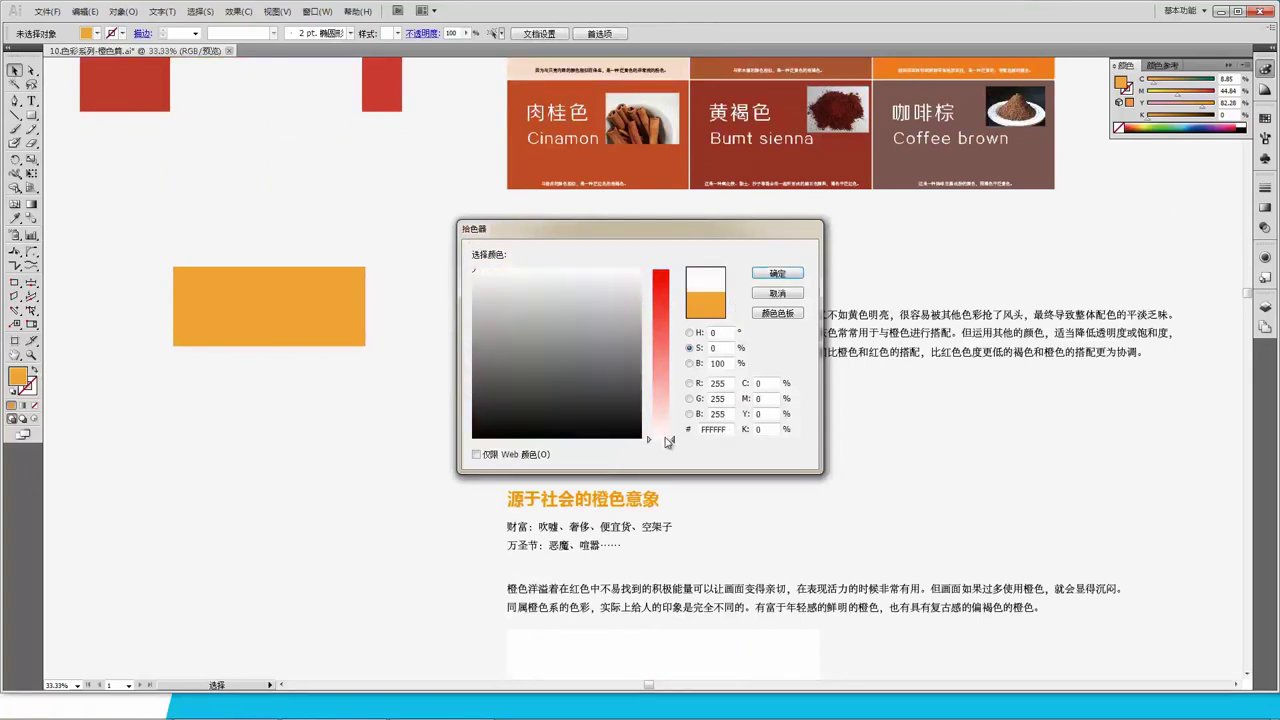
left_click(778, 273)
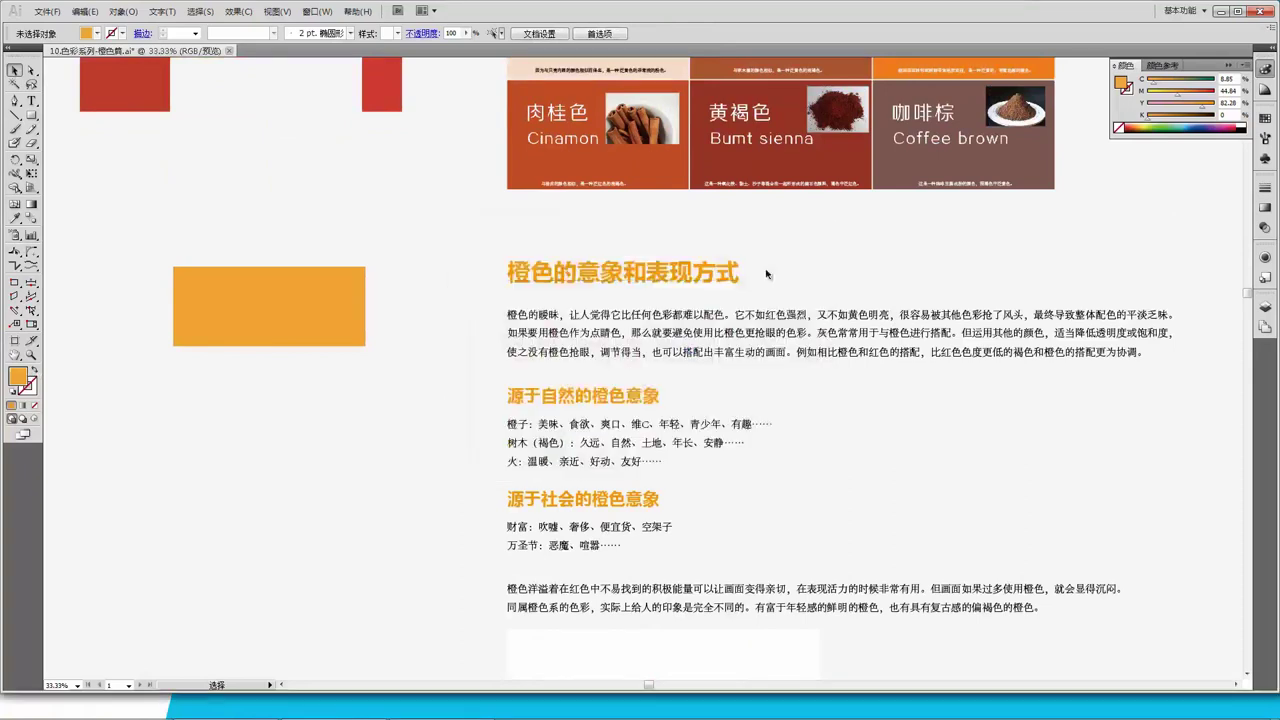
Step: Enlarge the orange rectangle to about 435 × 298 mm and draw a white-filled rectangle of about 150 × 114 mm on it
left_click(349, 332)
left_click_drag(366, 346, 447, 453)
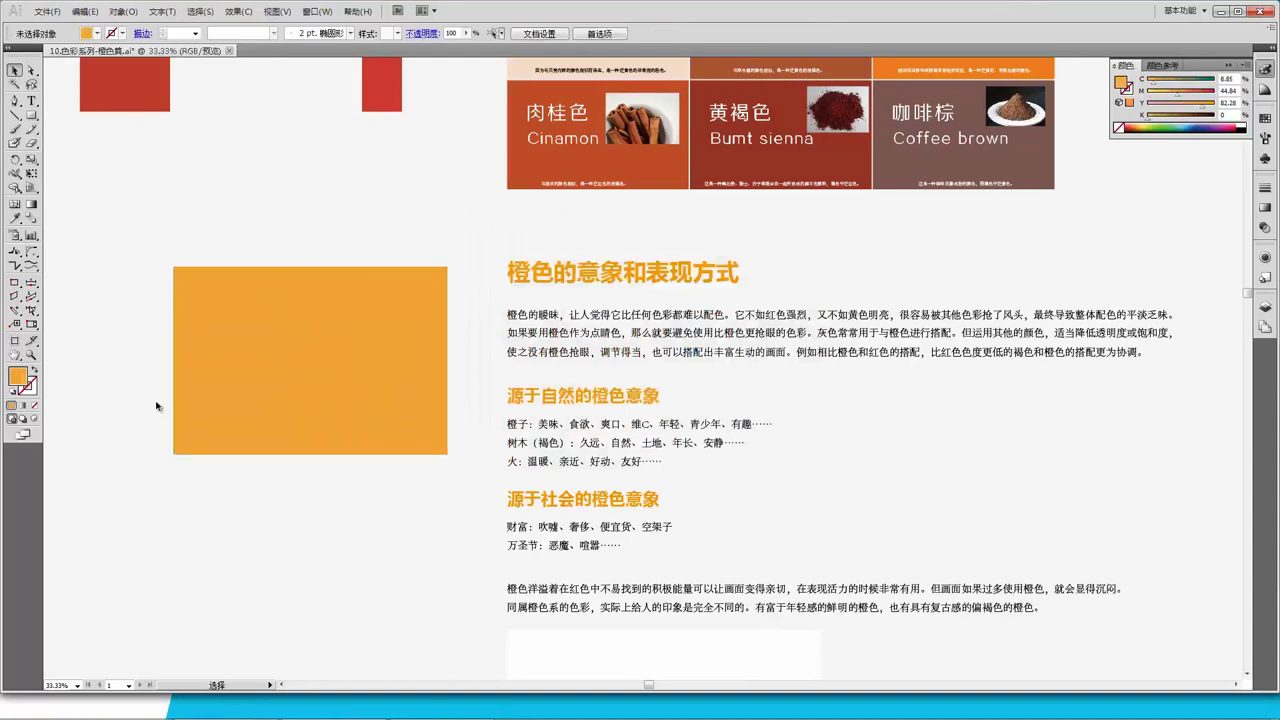
left_click(31, 115)
left_click_drag(240, 296, 335, 369)
left_click(97, 33)
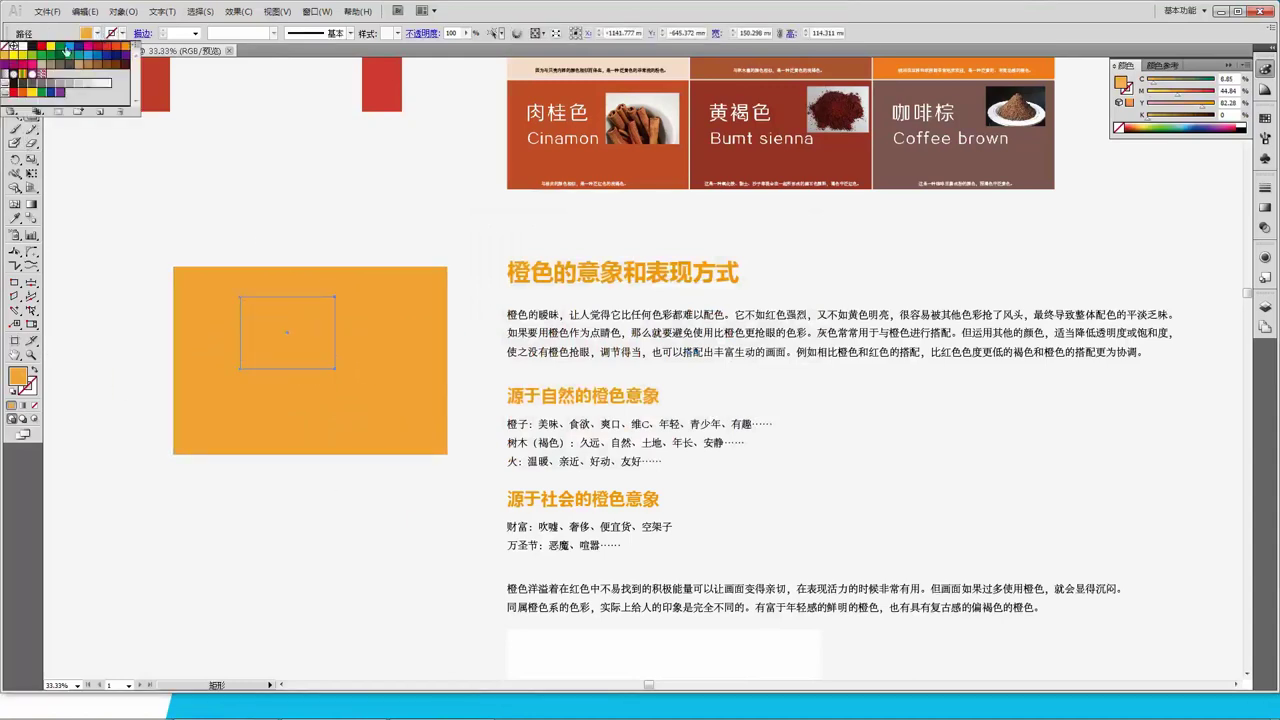
left_click(31, 46)
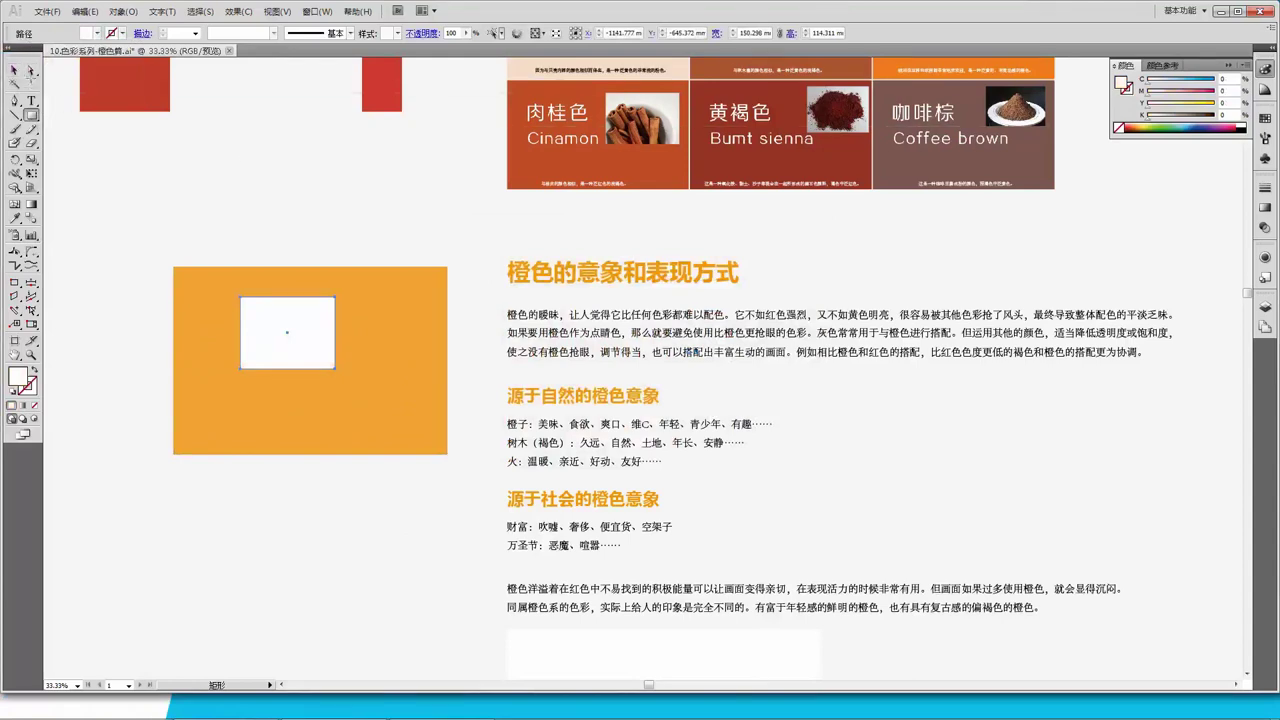
Step: Scatter four smaller copies of the white rectangle over the orange one, the smallest about 61 × 47 mm, and select the whole mock-up
left_click(16, 70)
left_click_drag(312, 312, 353, 358)
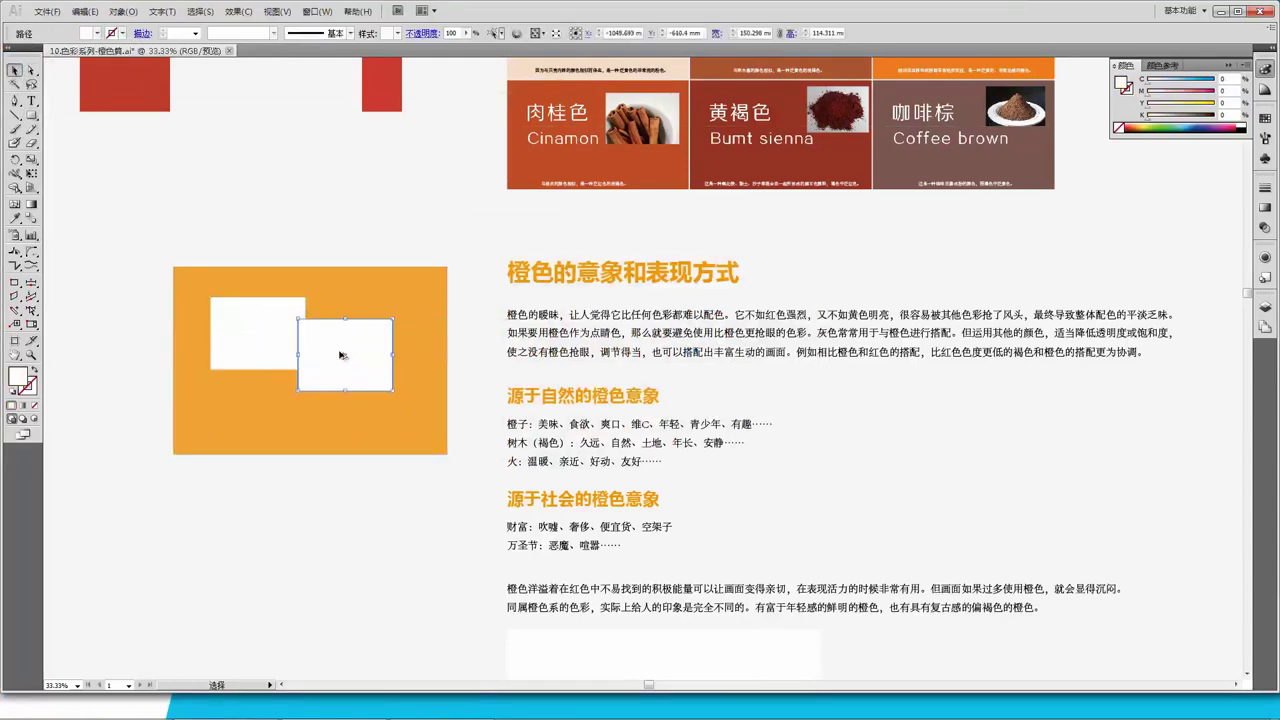
left_click_drag(393, 319, 249, 424)
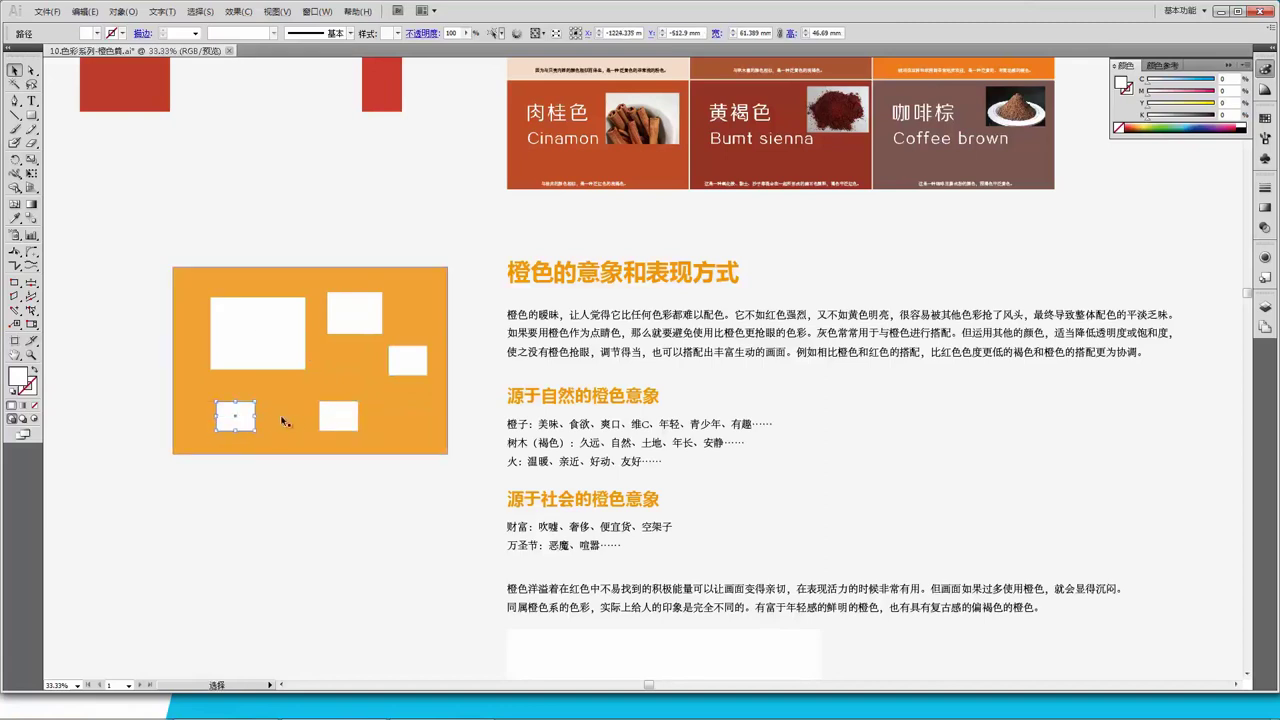
left_click(298, 486)
left_click_drag(468, 502, 230, 300)
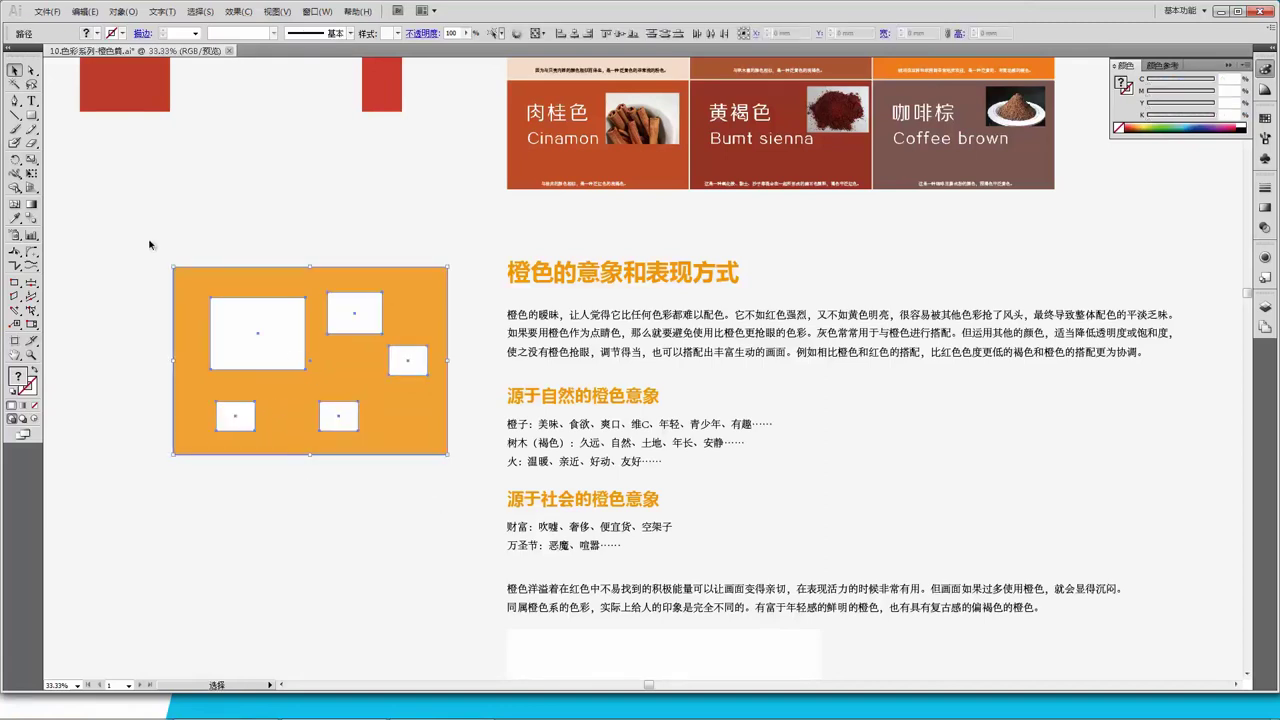
Step: Examine the four colour circles and the text on balancing yellowish orange with cool colours, and deselect the orange mock-up
scroll(628, 425, "down", 1)
scroll(742, 461, "down", 3)
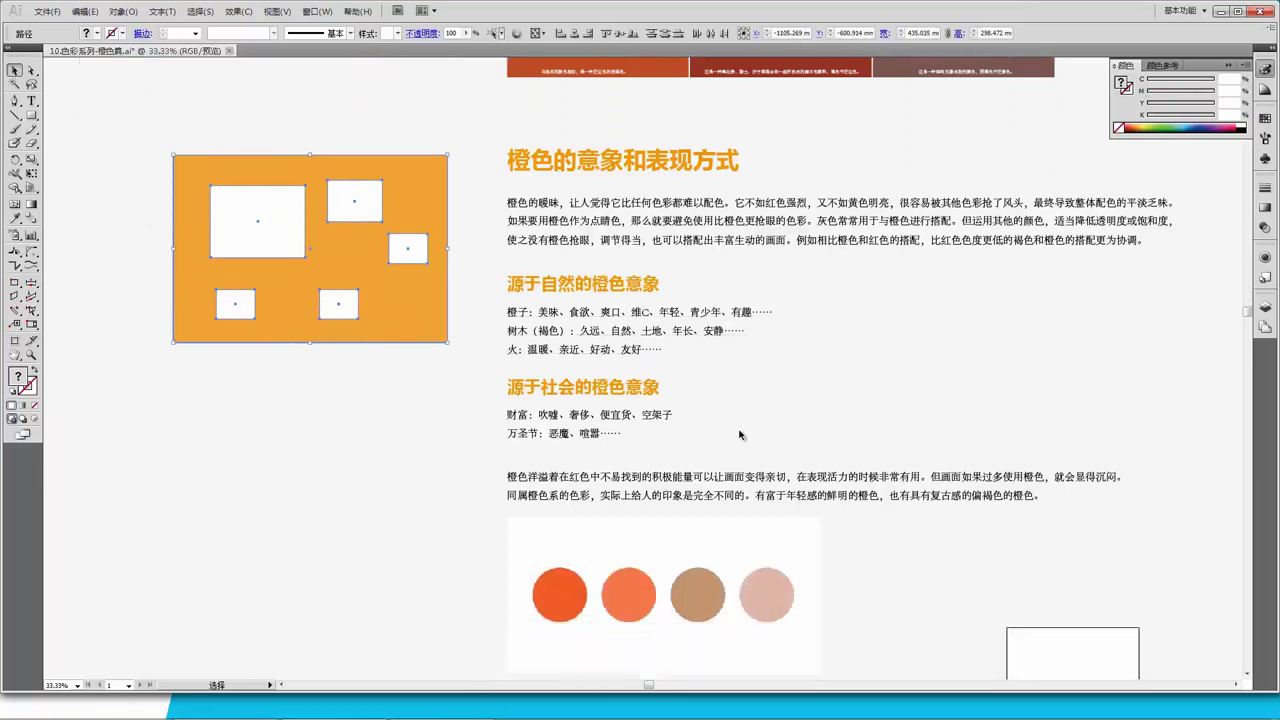
scroll(742, 435, "down", 4)
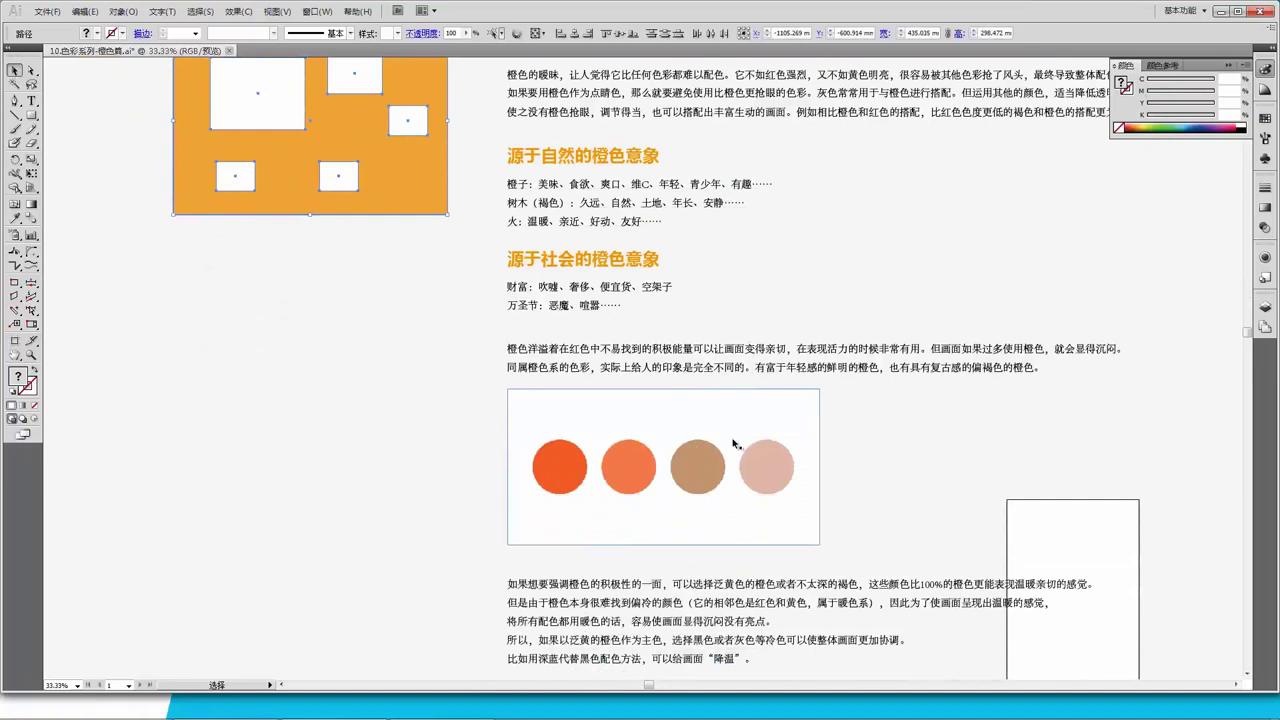
scroll(725, 445, "down", 2)
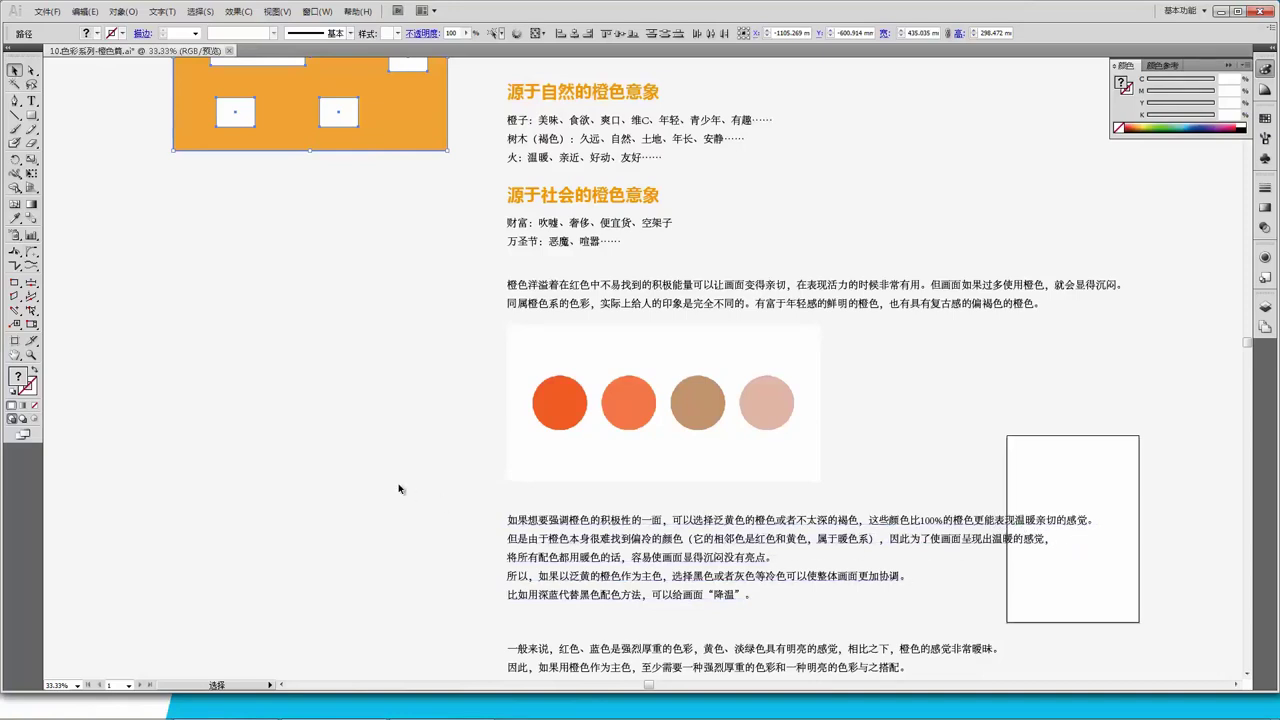
scroll(342, 430, "down", 1)
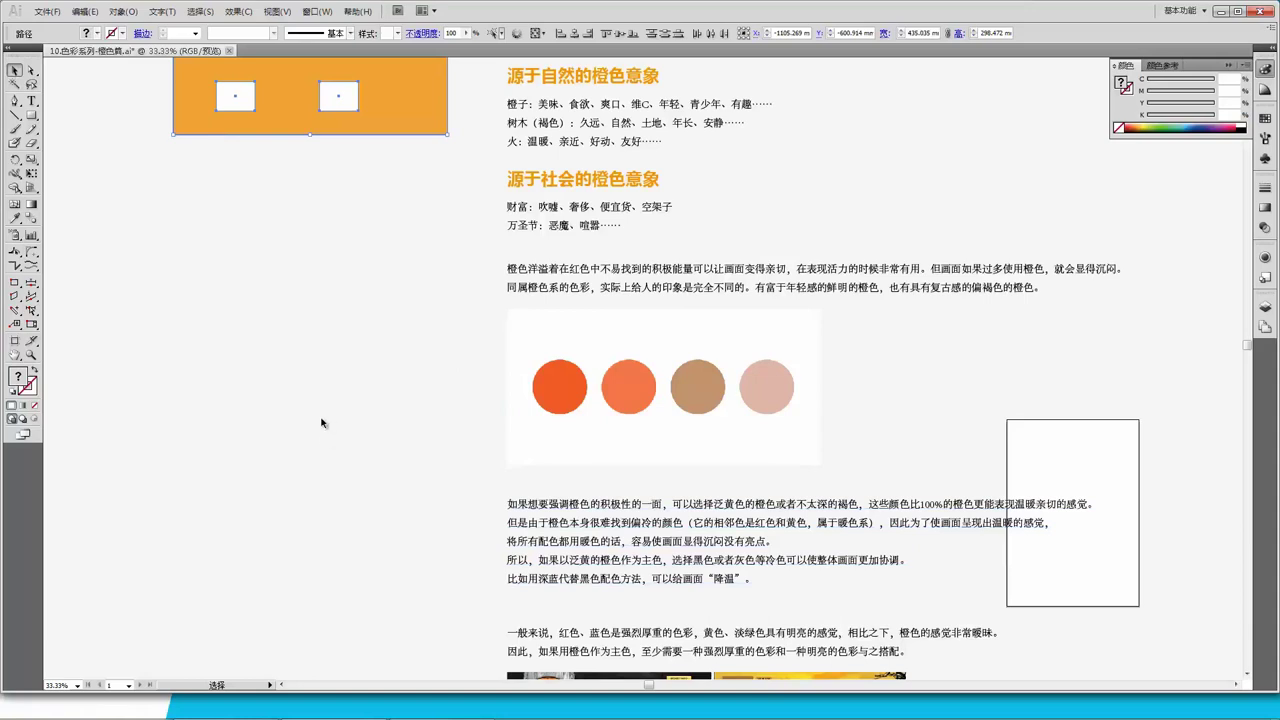
scroll(322, 420, "up", 2)
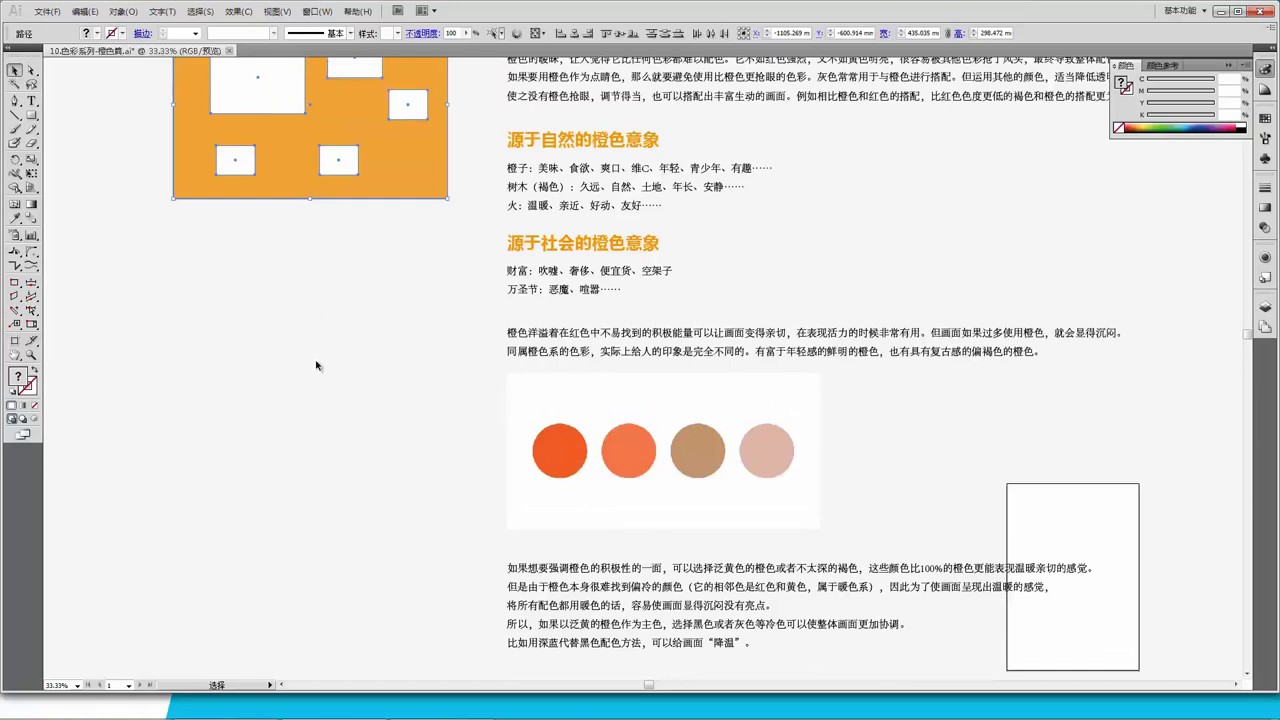
scroll(326, 364, "up", 2)
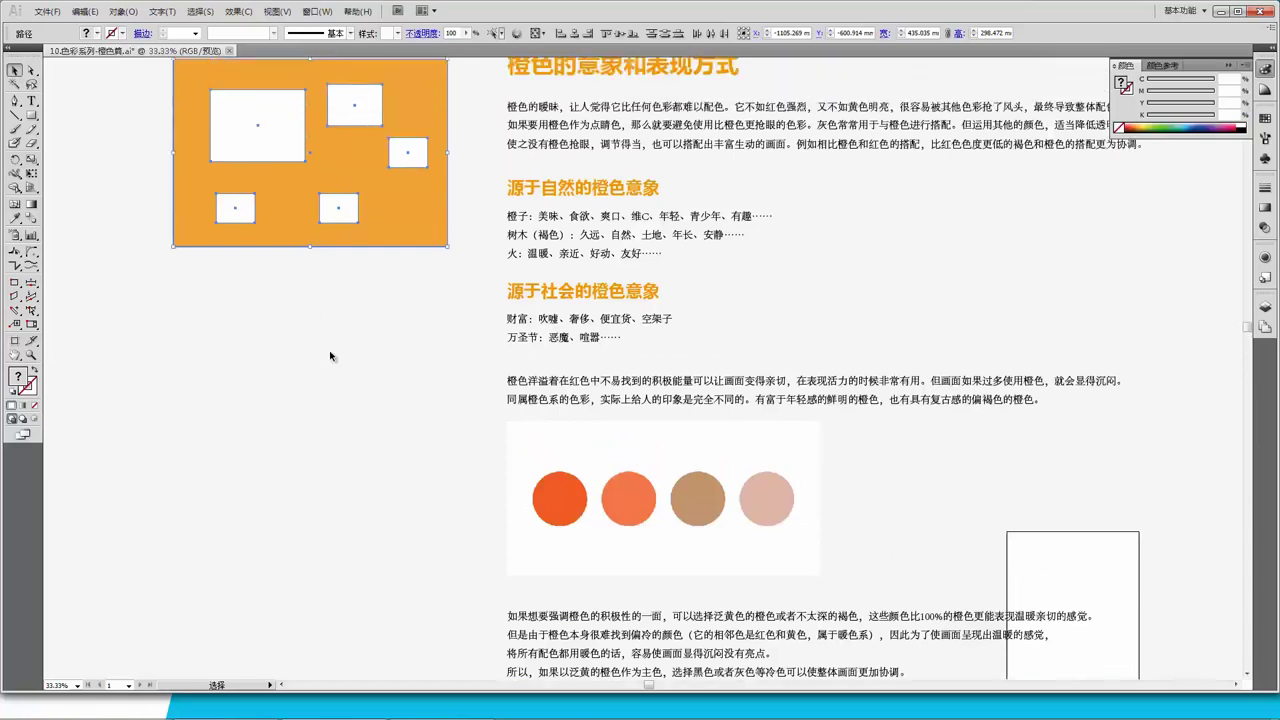
scroll(331, 357, "down", 2)
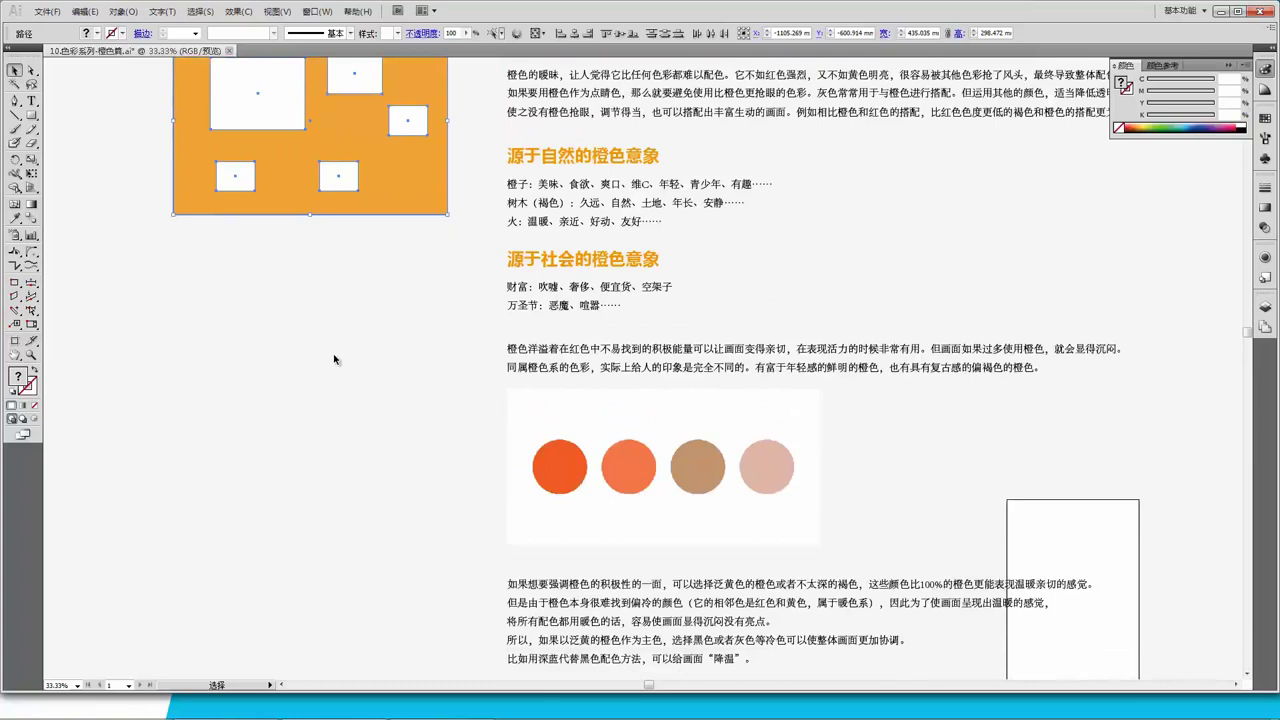
scroll(335, 359, "up", 1)
scroll(335, 270, "down", 2)
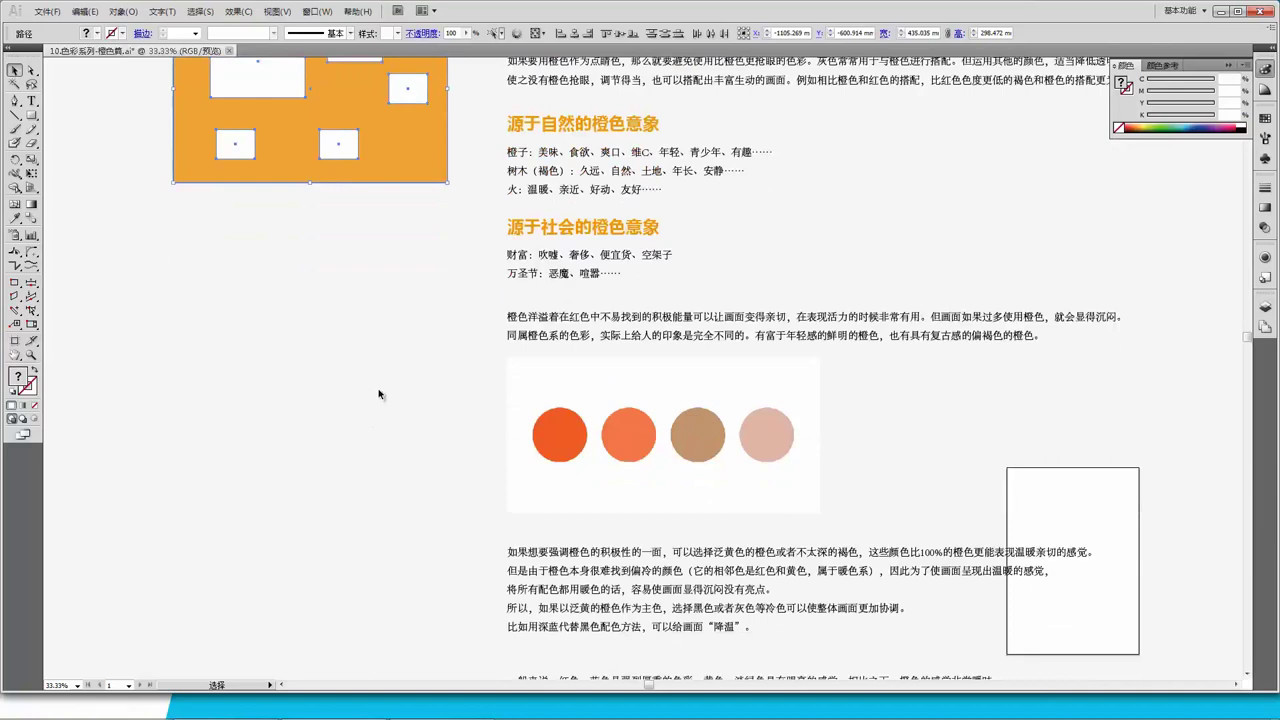
scroll(379, 394, "down", 1)
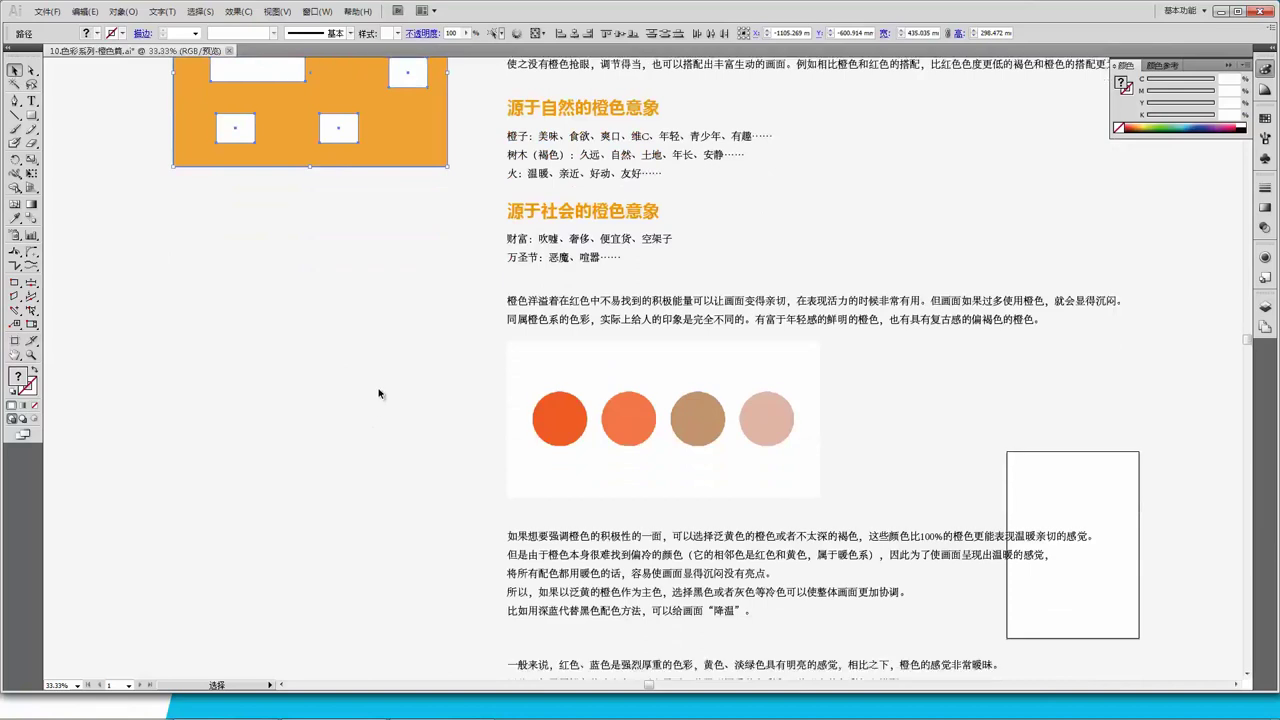
scroll(336, 395, "up", 2)
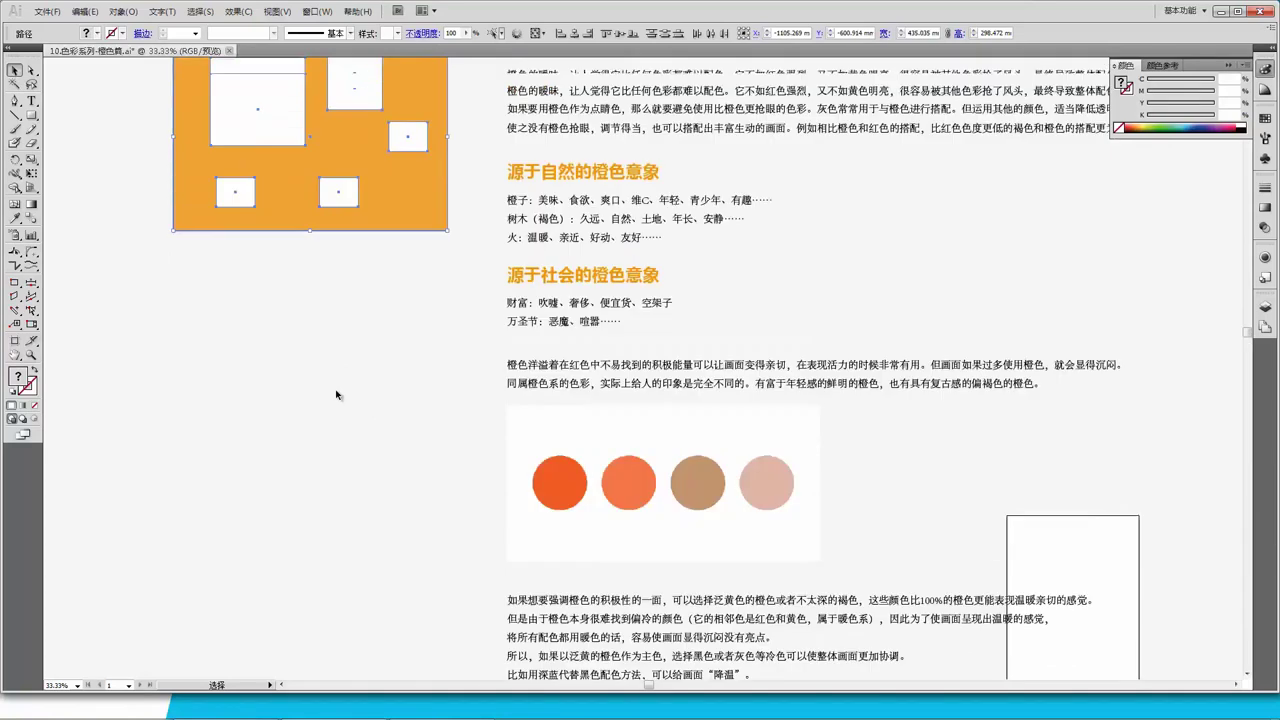
left_click(219, 308)
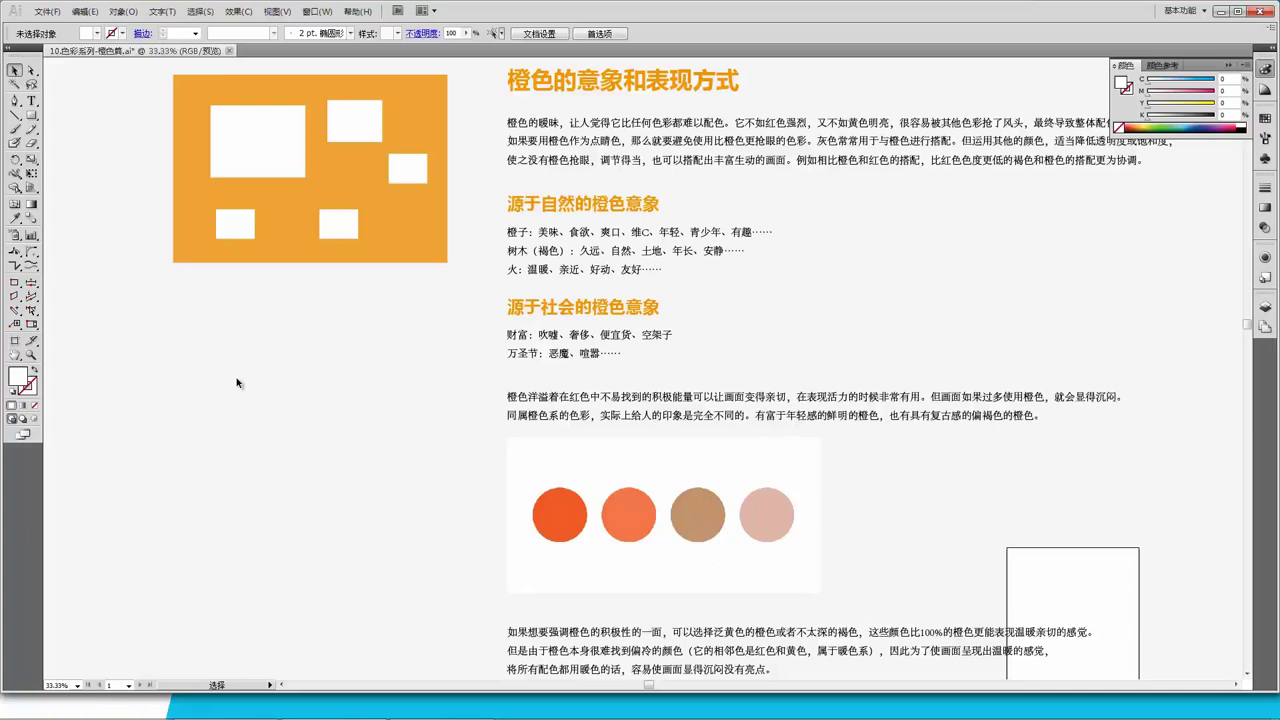
Step: Examine the example websites and illustrations that use orange as the main or accent colour, and select the Family Blog image
scroll(238, 366, "down", 1)
scroll(190, 336, "down", 7)
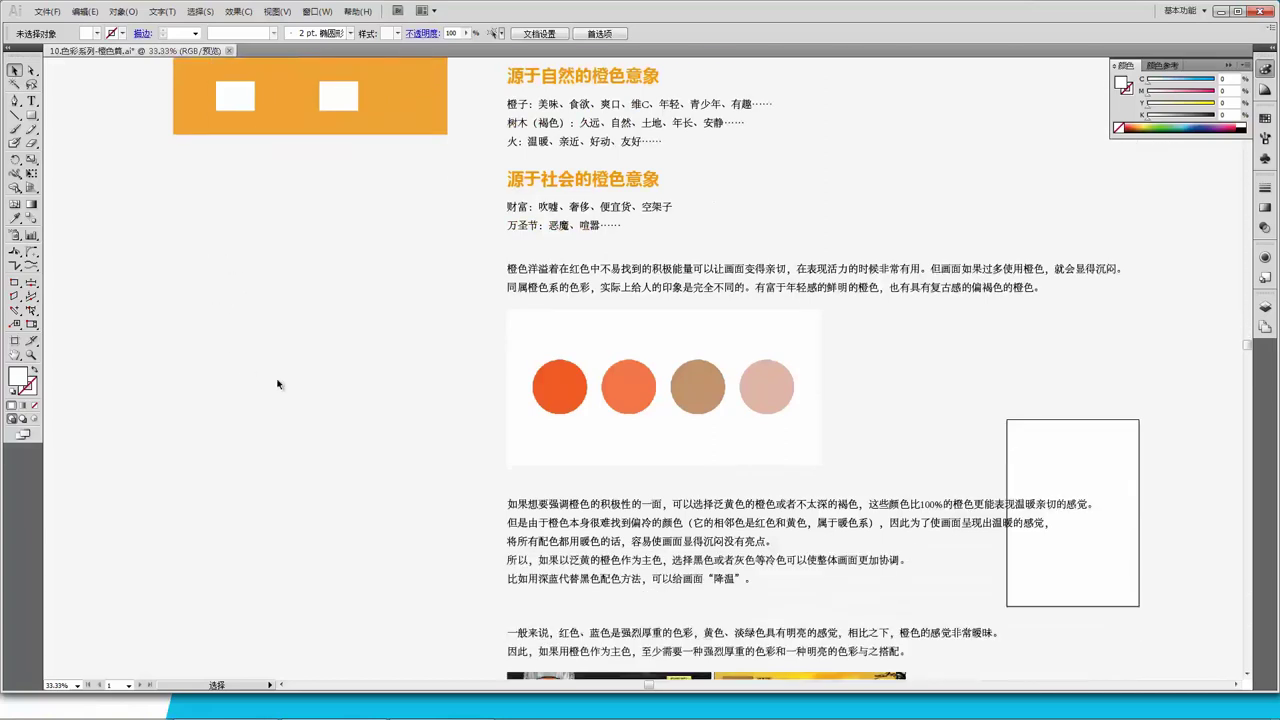
scroll(504, 420, "down", 1)
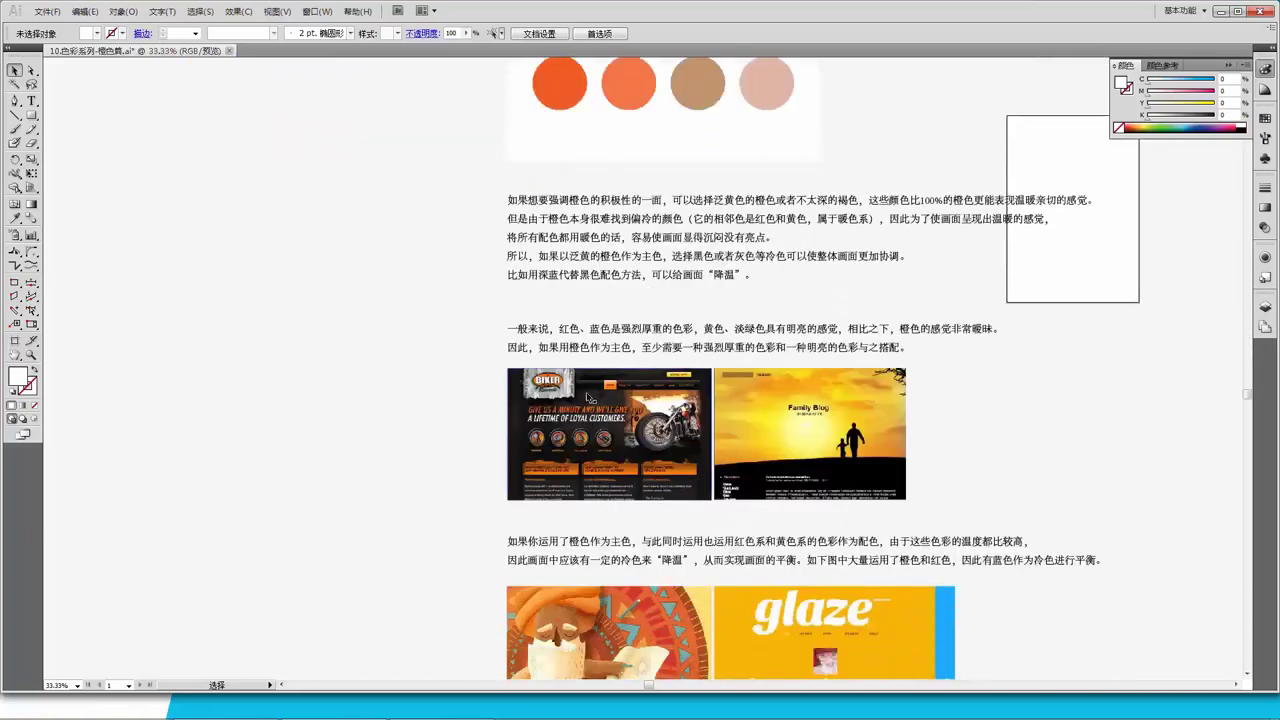
scroll(630, 405, "down", 1)
scroll(690, 350, "down", 1)
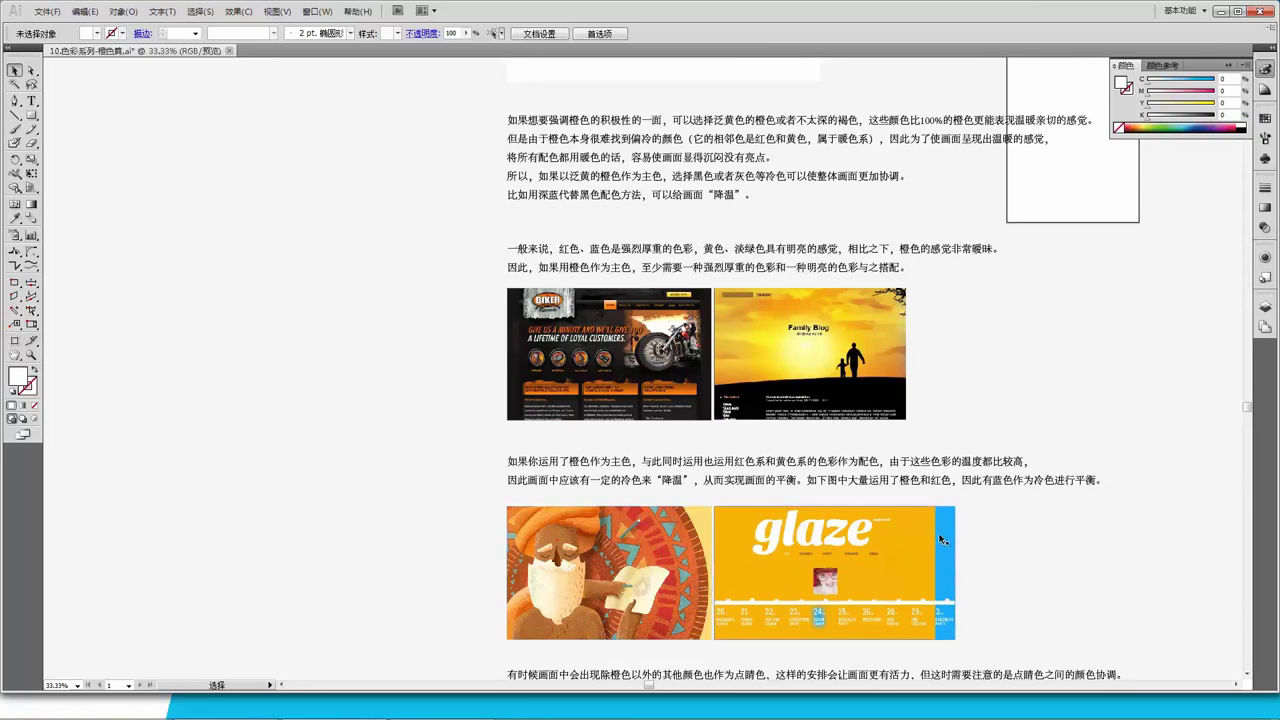
scroll(796, 515, "down", 2)
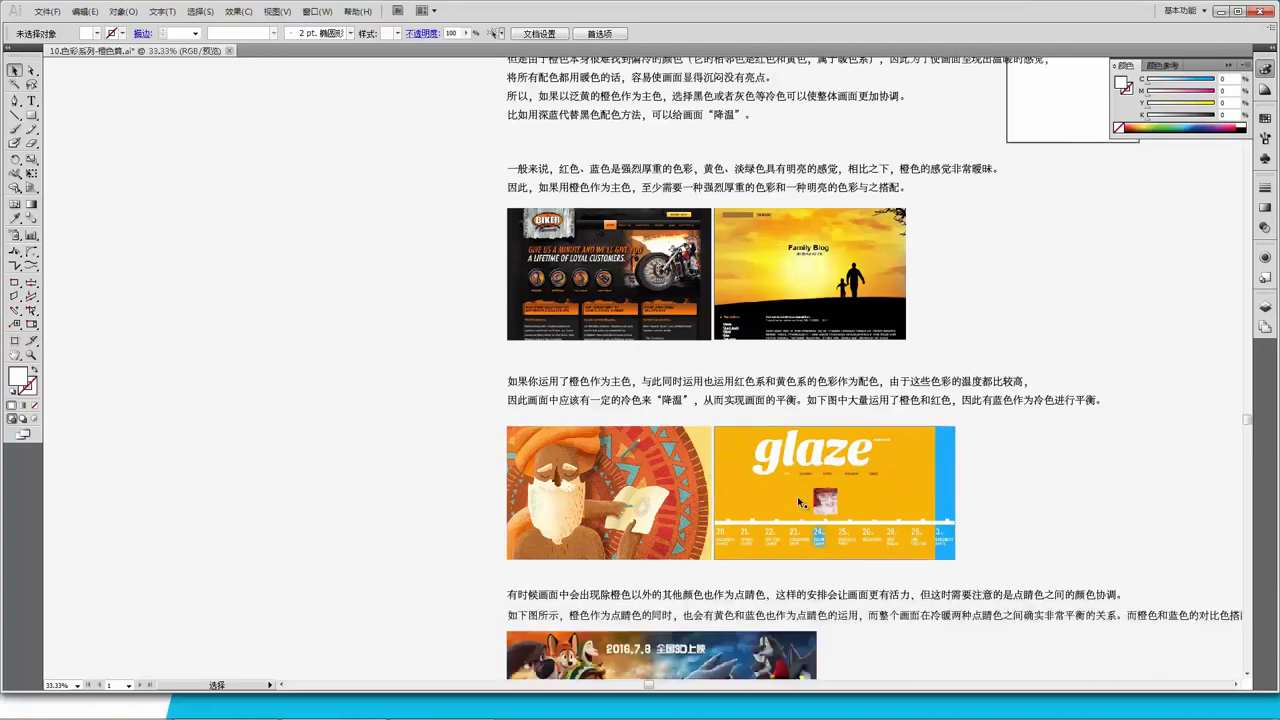
scroll(797, 496, "down", 2)
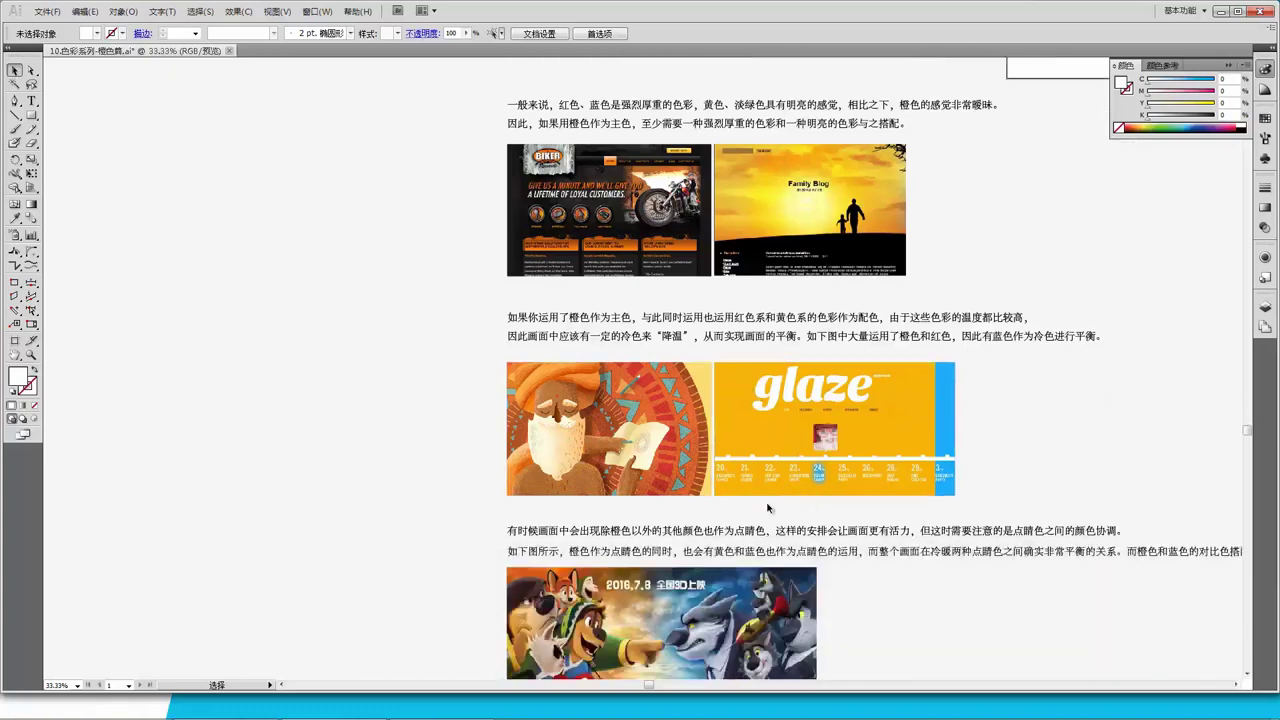
scroll(846, 533, "down", 2)
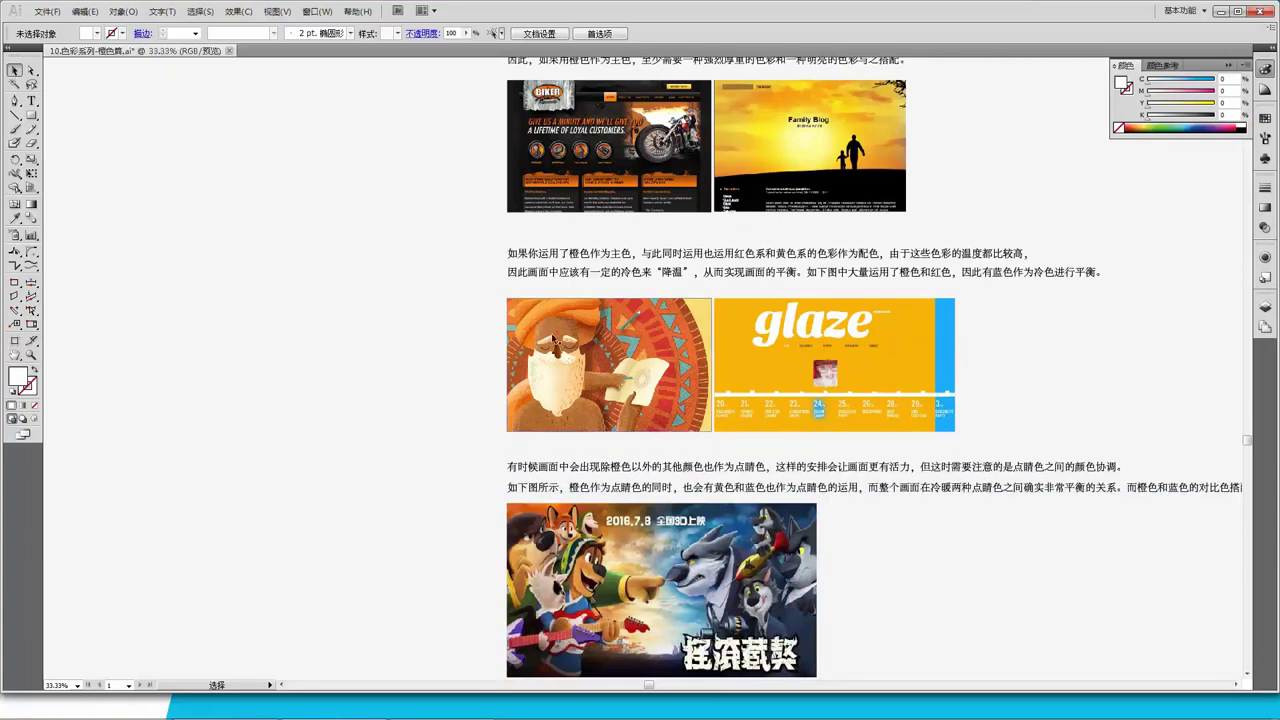
scroll(640, 360, "up", 5)
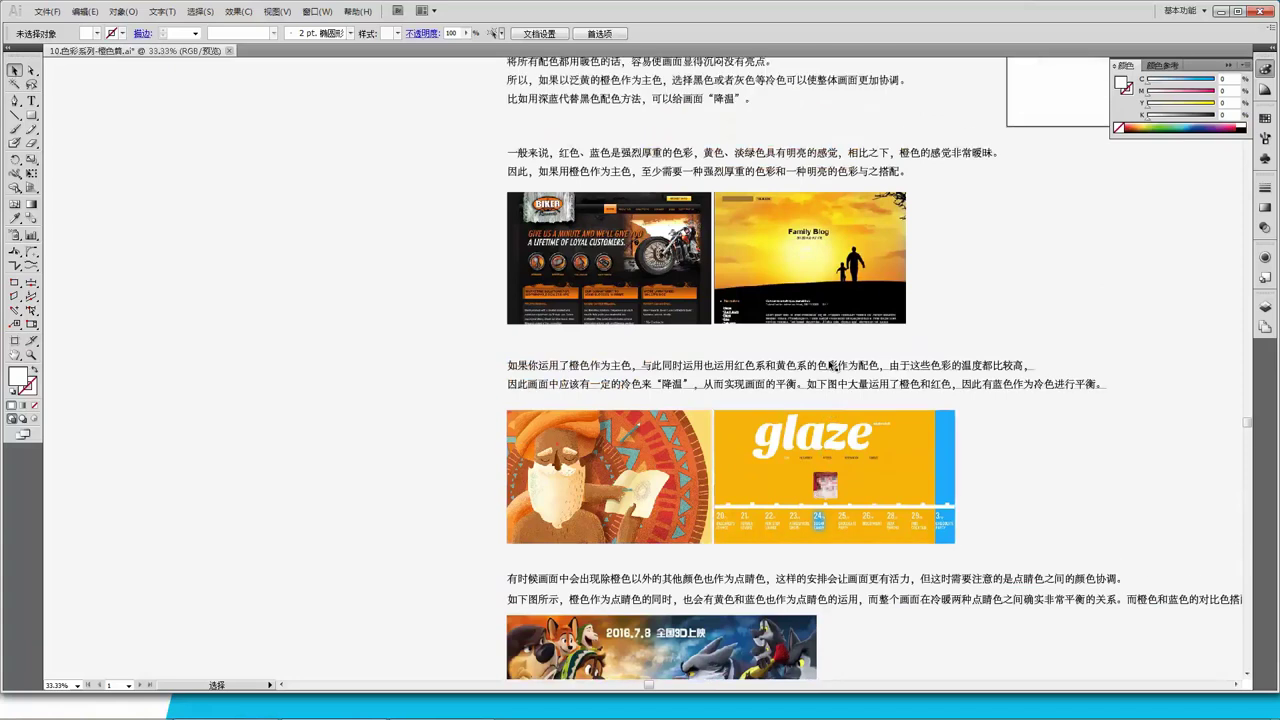
scroll(625, 320, "up", 2)
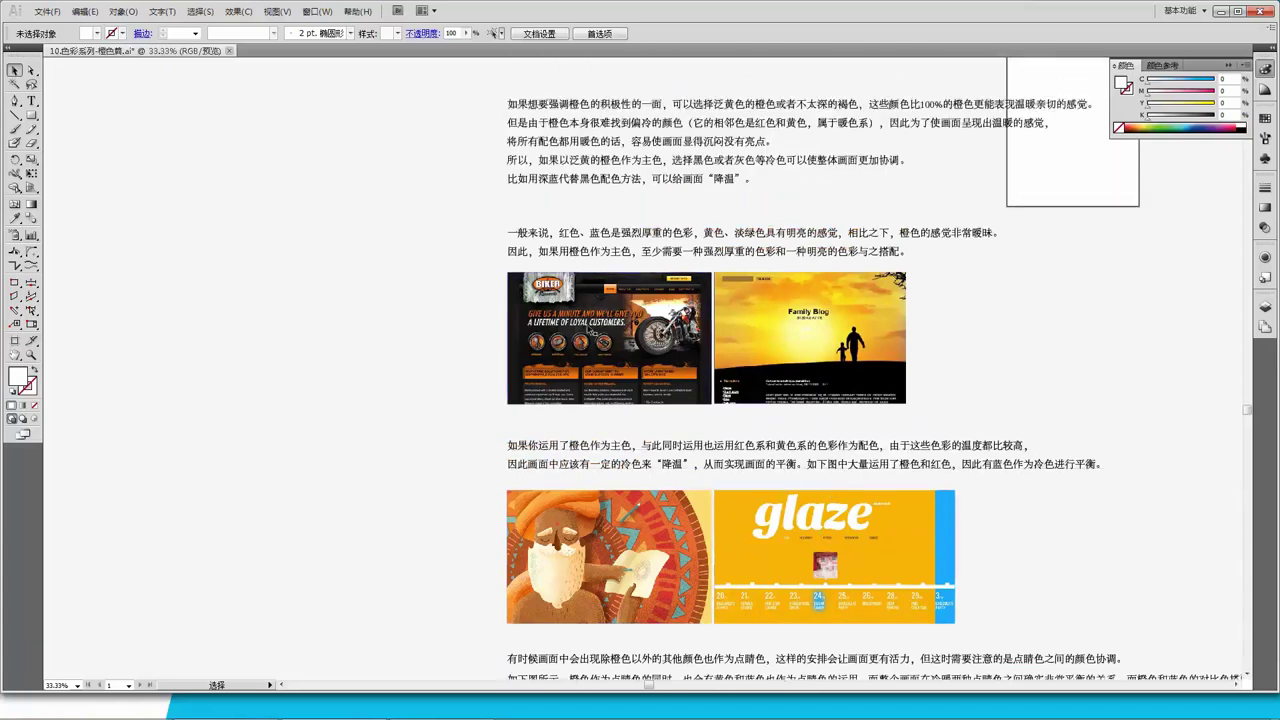
left_click(802, 343)
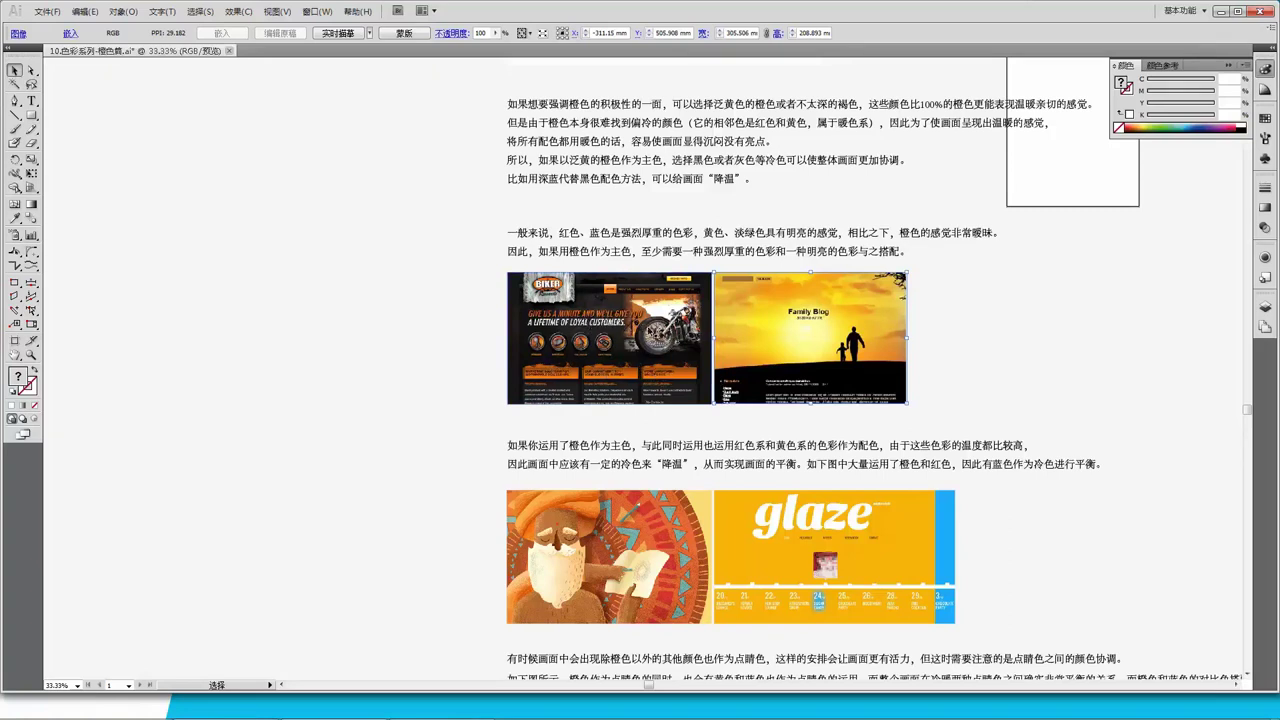
Step: Examine the orange illustration and glaze website balanced by blue, and the animated film poster combining orange, yellow and blue accents with its full caption
scroll(959, 387, "down", 5)
scroll(720, 294, "up", 1)
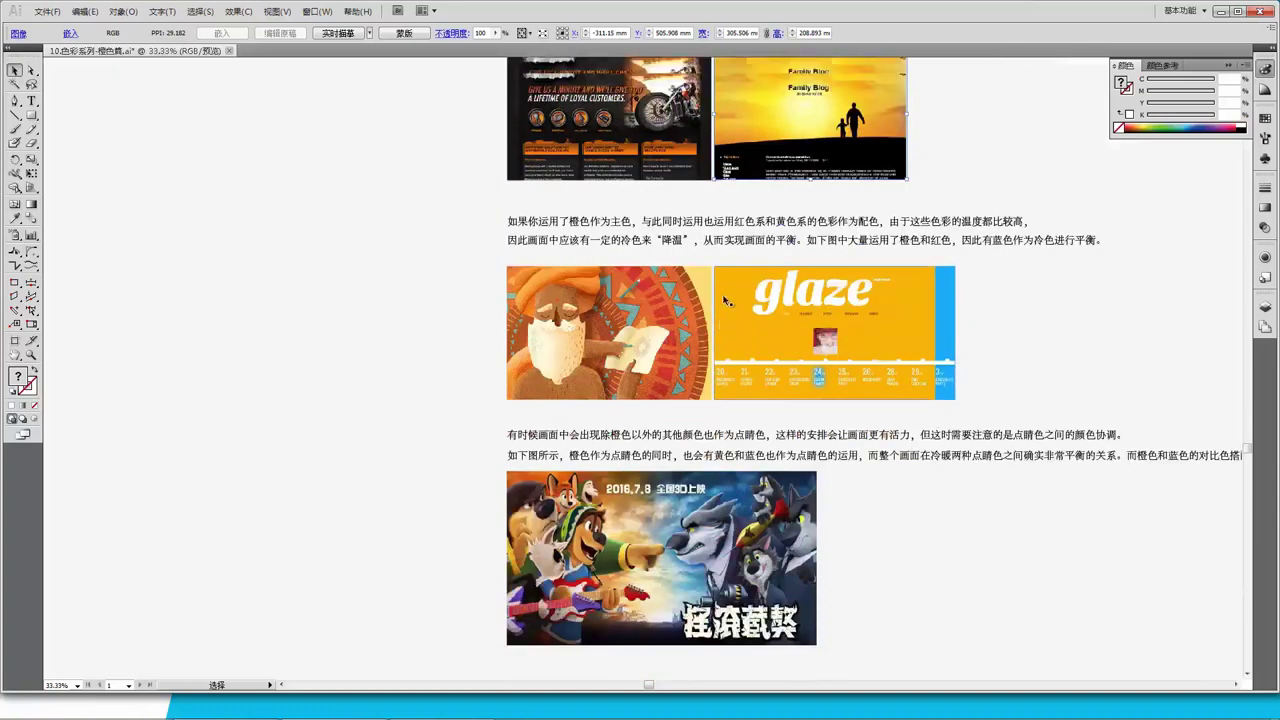
scroll(770, 480, "down", 1)
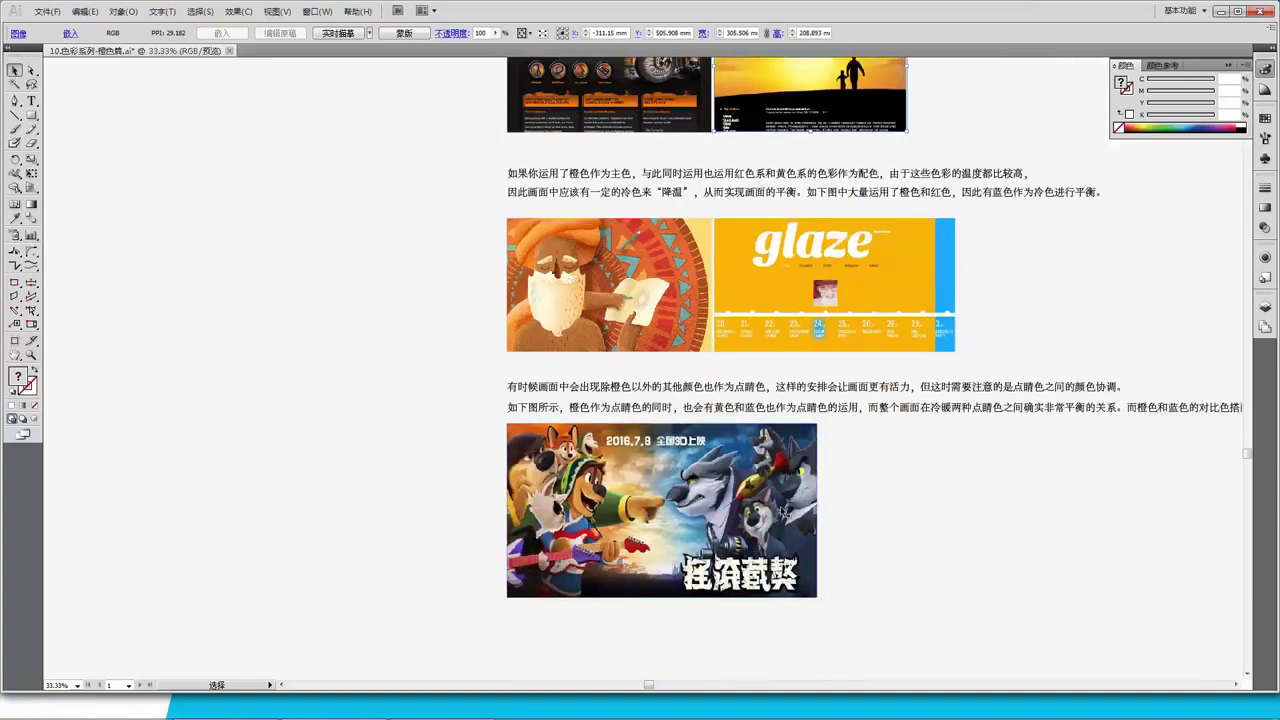
scroll(775, 513, "down", 1)
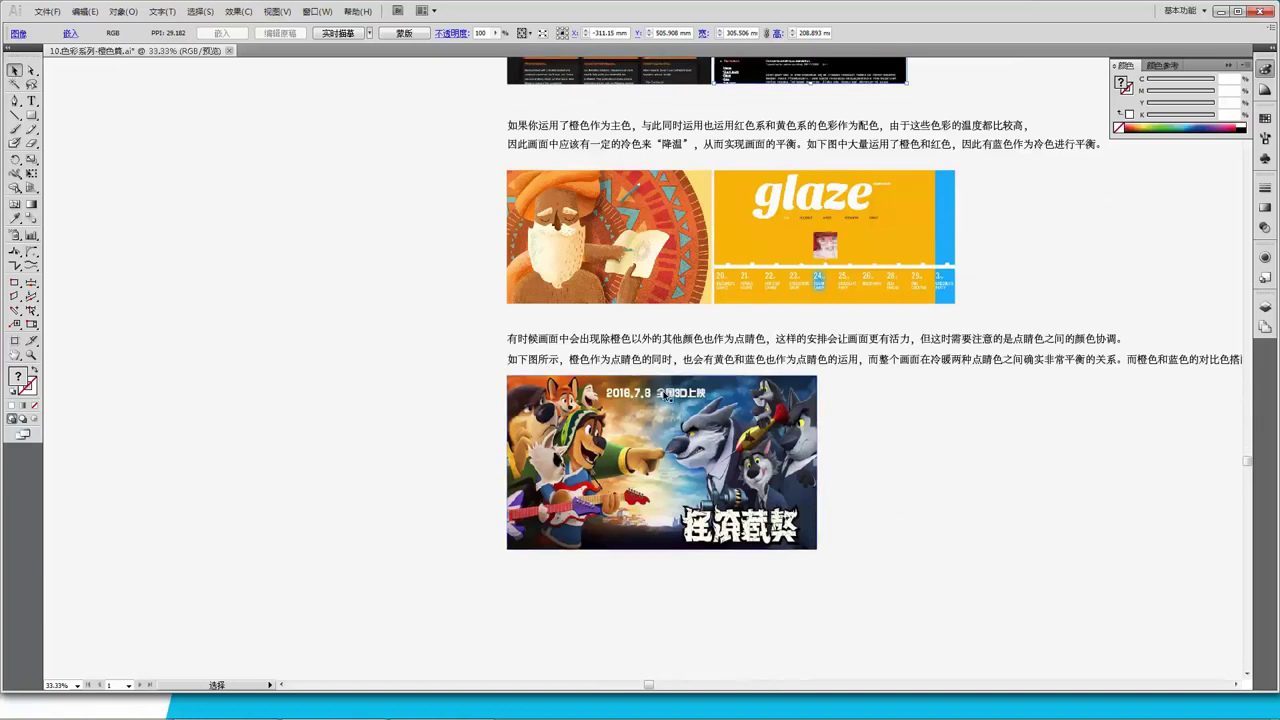
key("ctrl+plus")
scroll(673, 430, "down", 1)
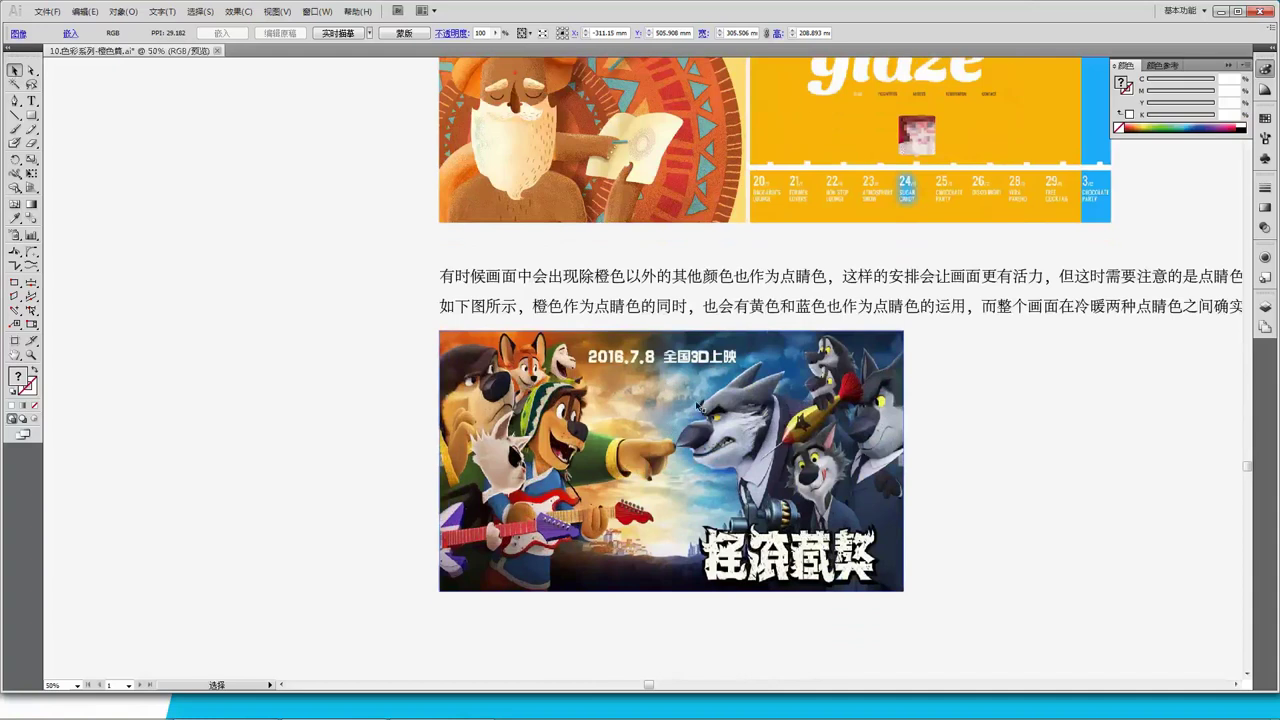
scroll(712, 376, "down", 1)
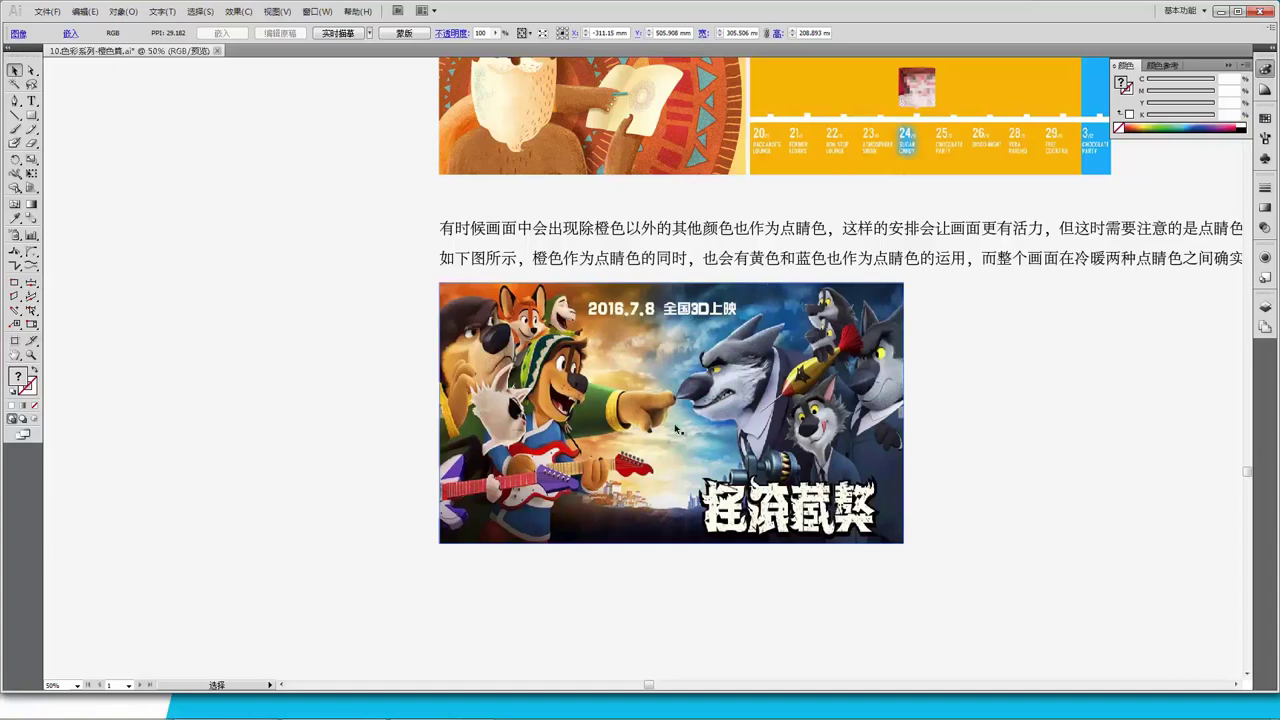
key("a")
key("ctrl+minus")
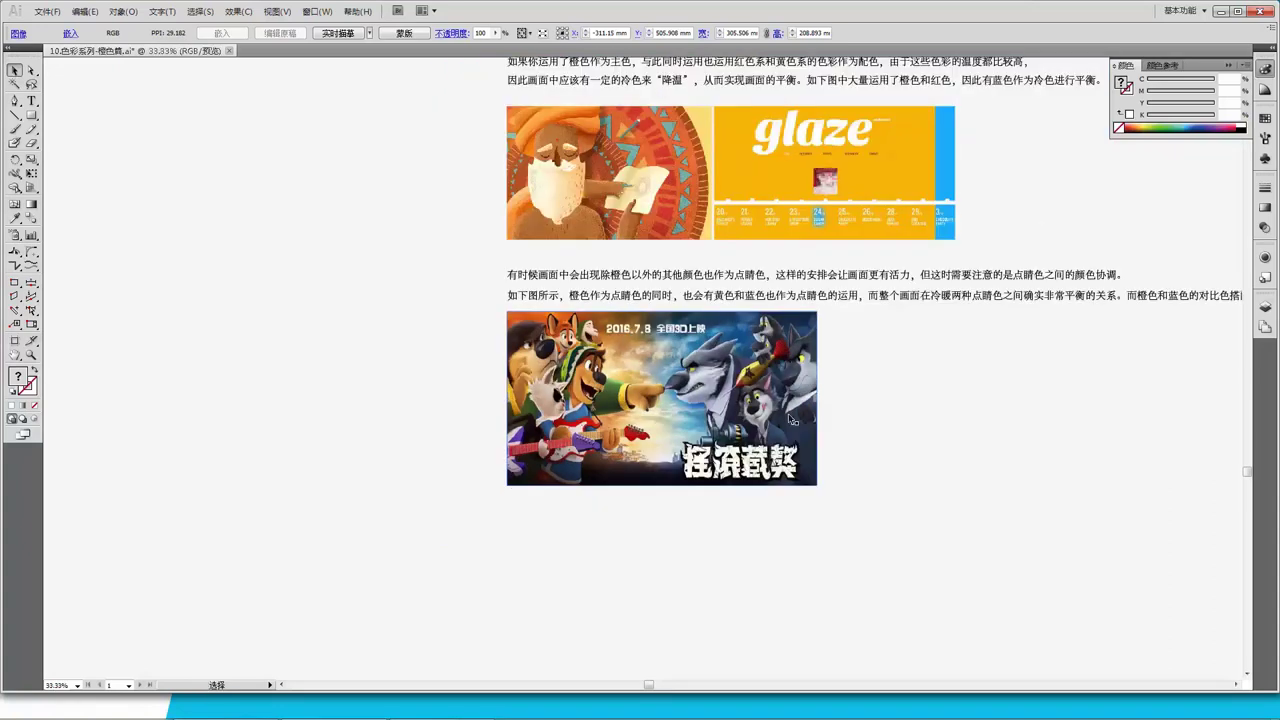
scroll(740, 390, "right", 5)
scroll(740, 390, "up", 1)
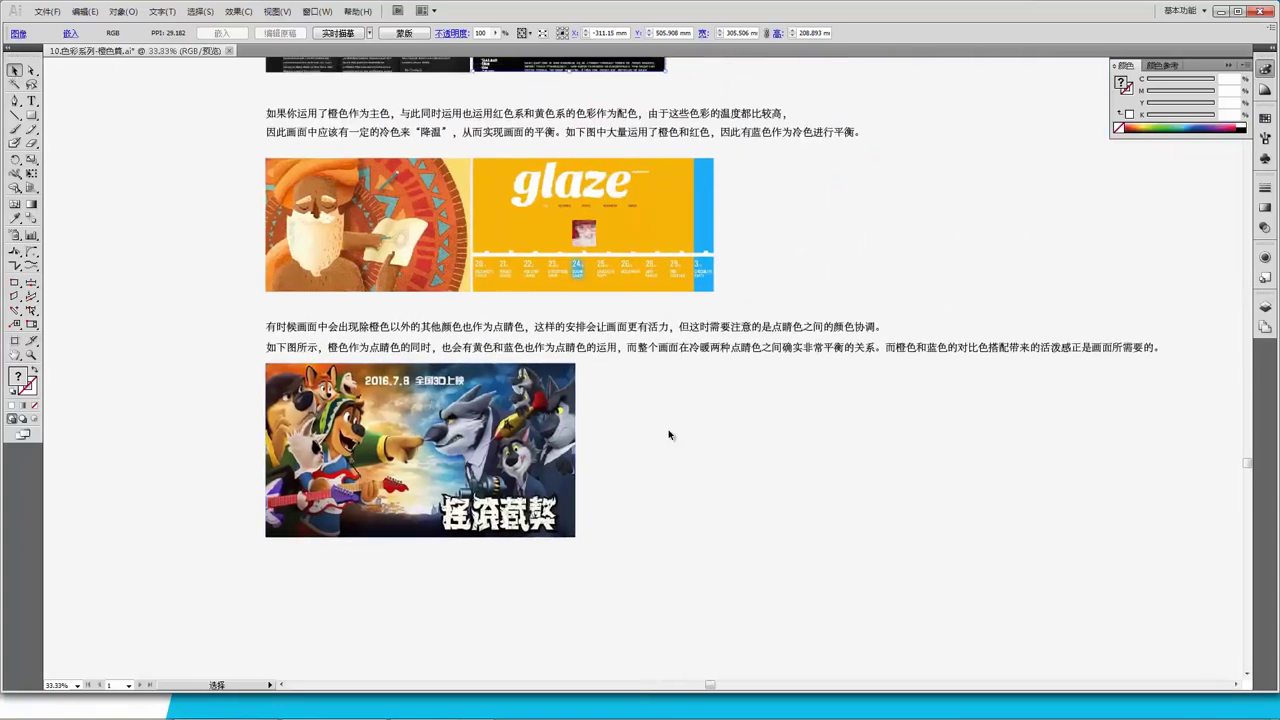
scroll(669, 435, "up", 2)
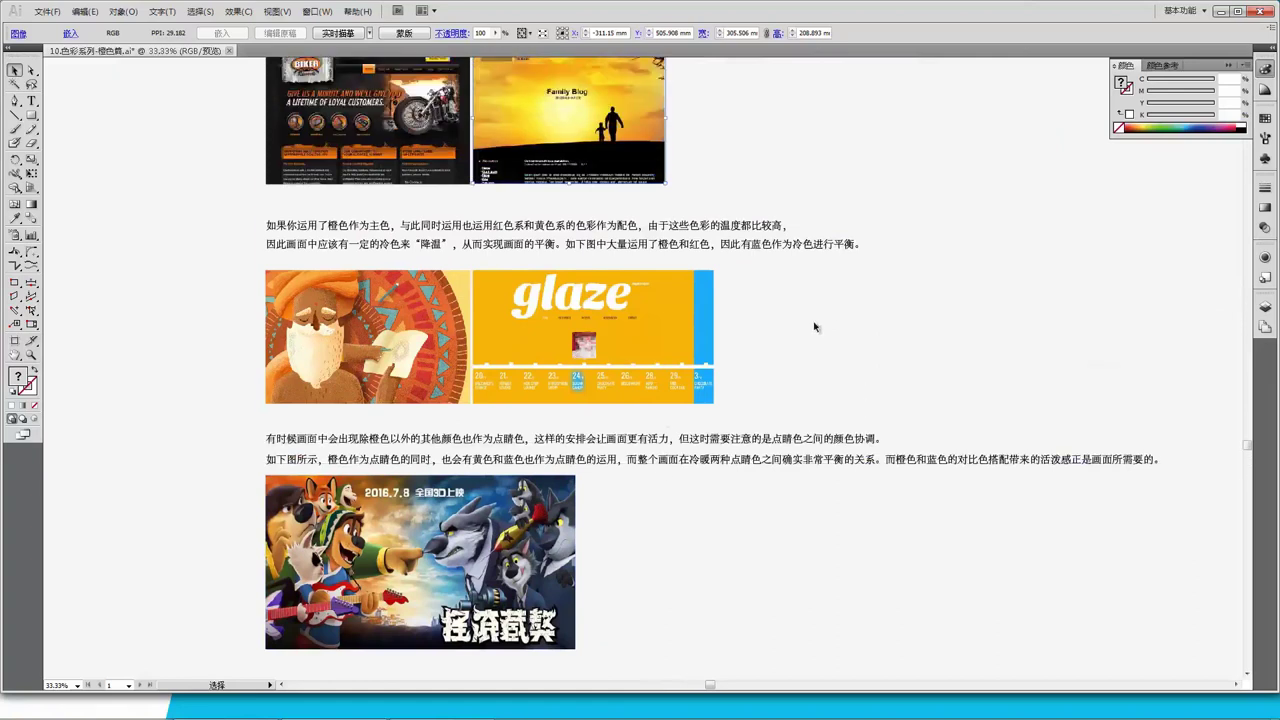